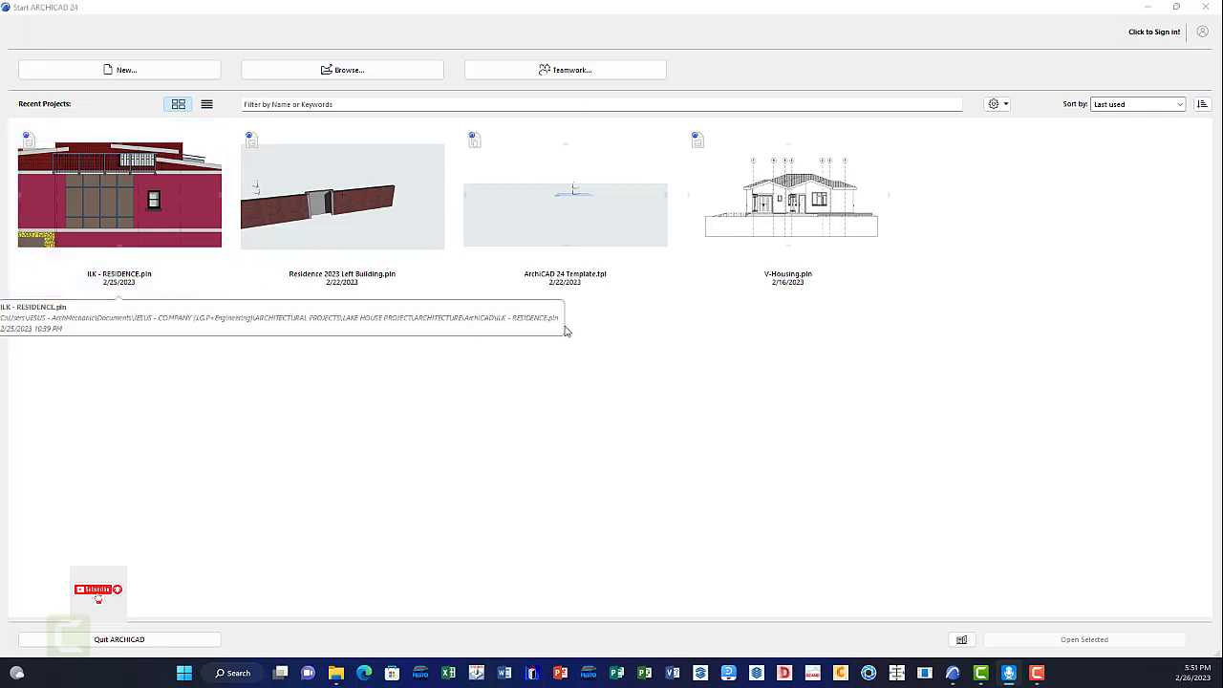
Step: Select the Residence 2023 Left Building.pln project in Recent Projects
{"action": "mouse_move", "coordinate": [769, 306]}
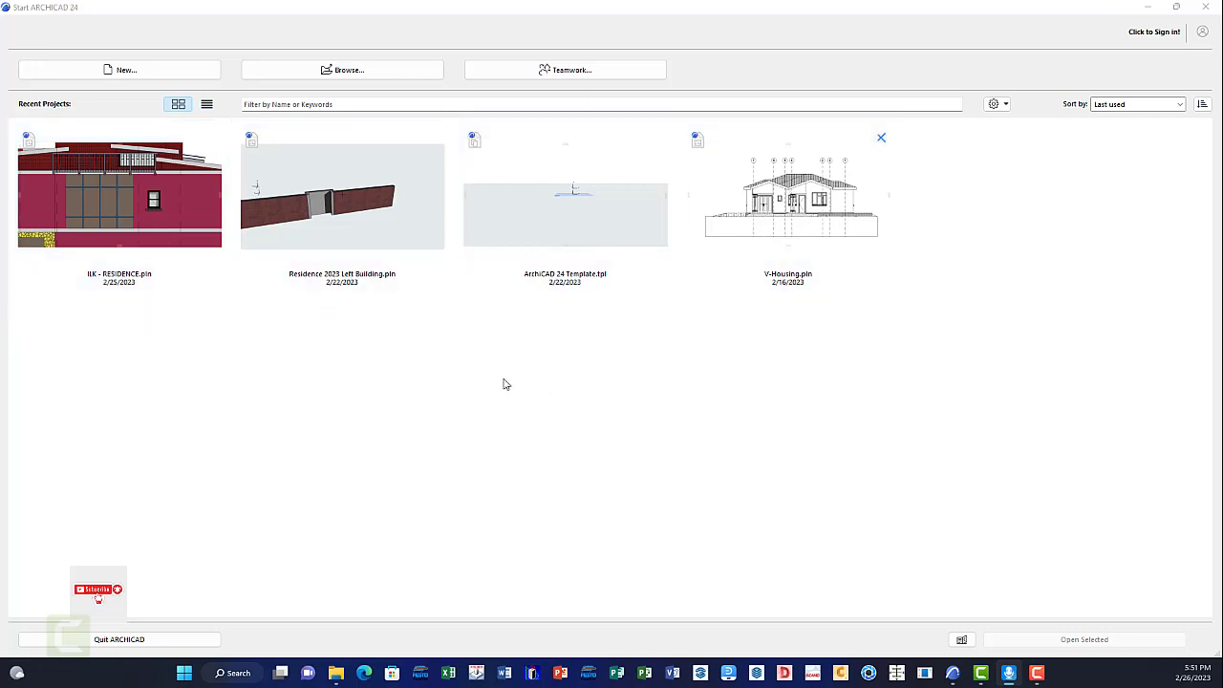
{"action": "mouse_move", "coordinate": [346, 202]}
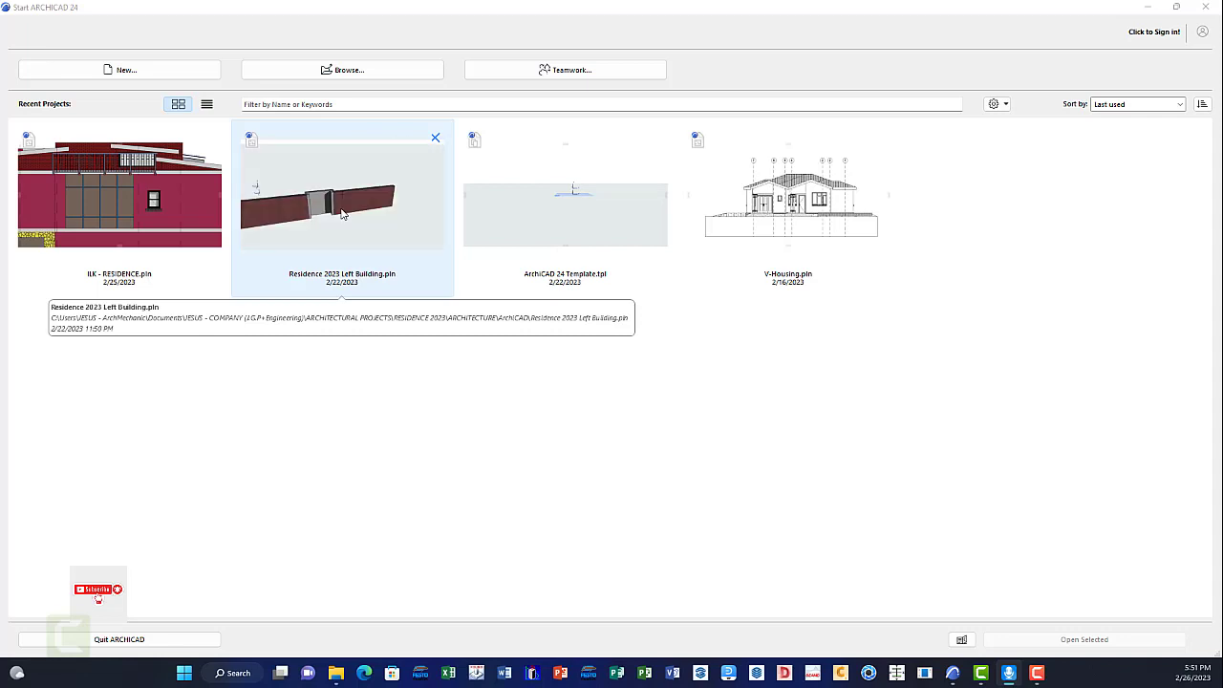
{"action": "left_click", "coordinate": [341, 213]}
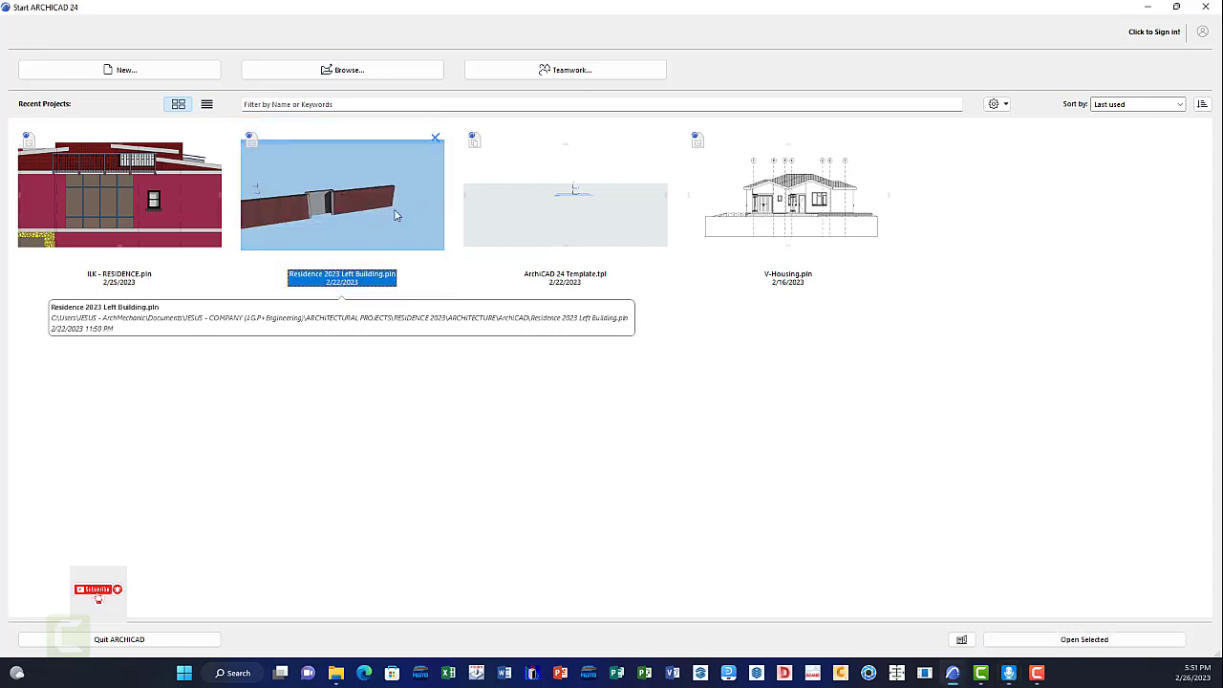
Step: Open the Residence 2023 Left Building project on its 1. FIRST FLOOR plan
{"action": "double_click", "coordinate": [354, 214]}
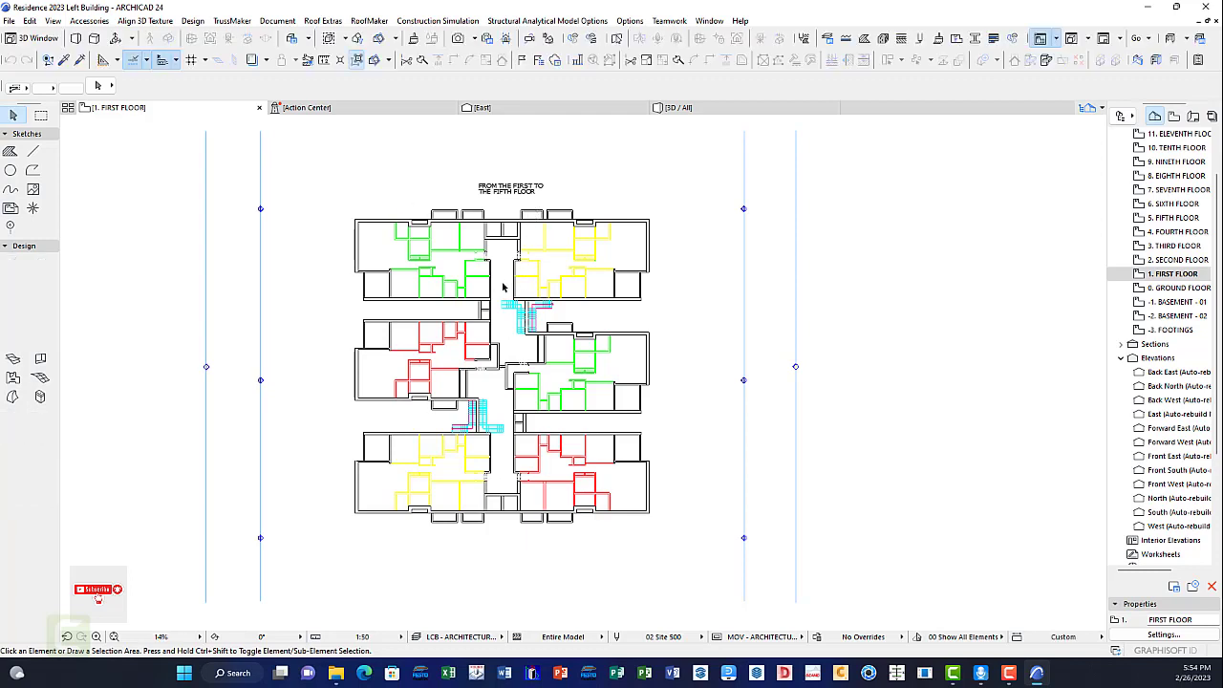
Step: Zoom and pan over the first floor plan, then switch to AutoCAD 2022's start page
{"action": "scroll", "coordinate": [467, 284], "scroll_direction": "up", "scroll_amount": 3}
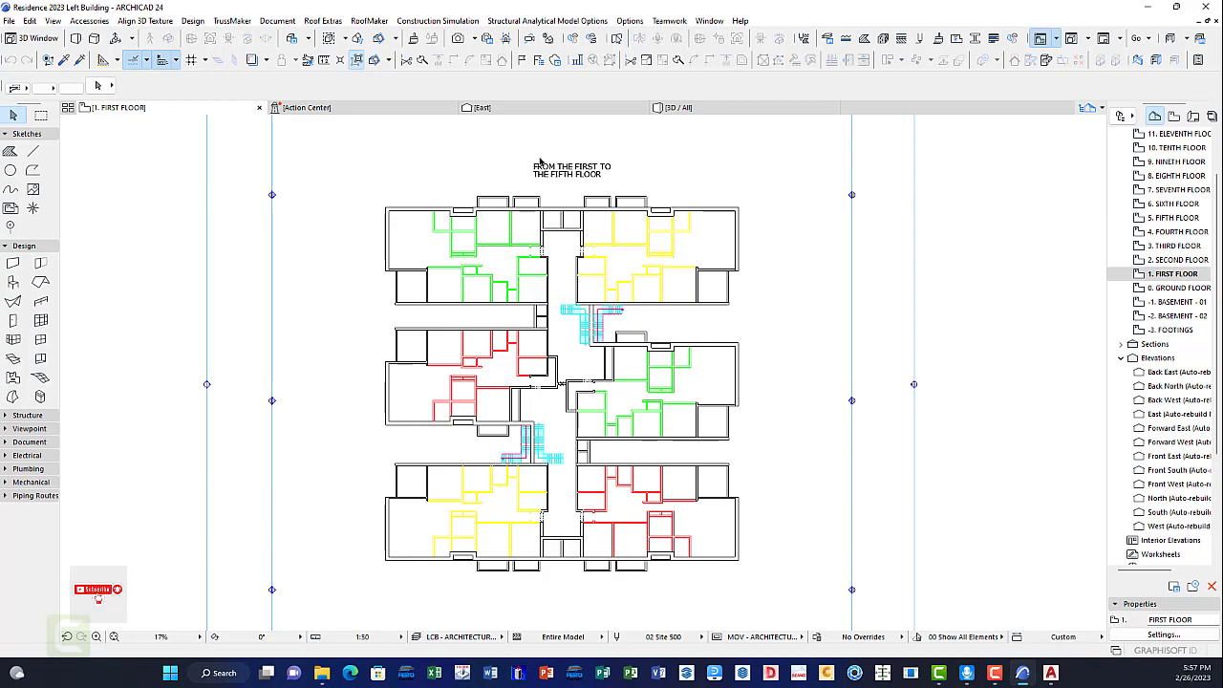
{"action": "scroll", "coordinate": [618, 226], "scroll_direction": "down", "scroll_amount": 2}
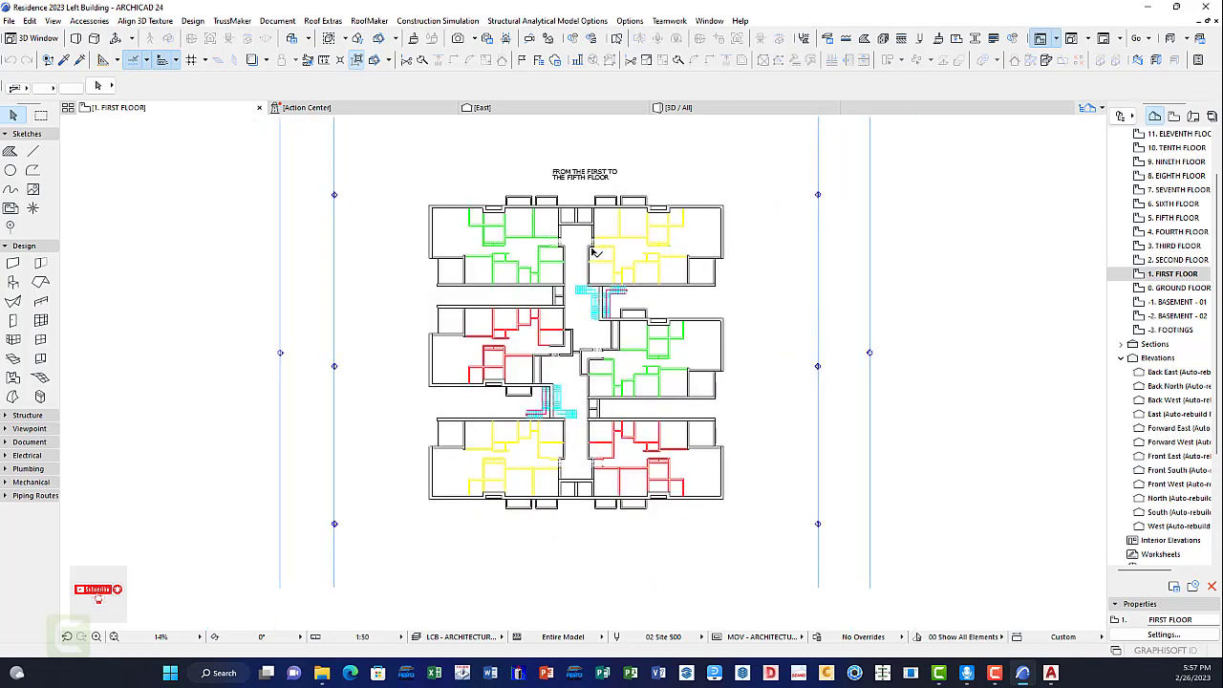
{"action": "scroll", "coordinate": [600, 226], "scroll_direction": "up", "scroll_amount": 2}
{"action": "middle_click_drag", "start_coordinate": [635, 184], "coordinate": [674, 212]}
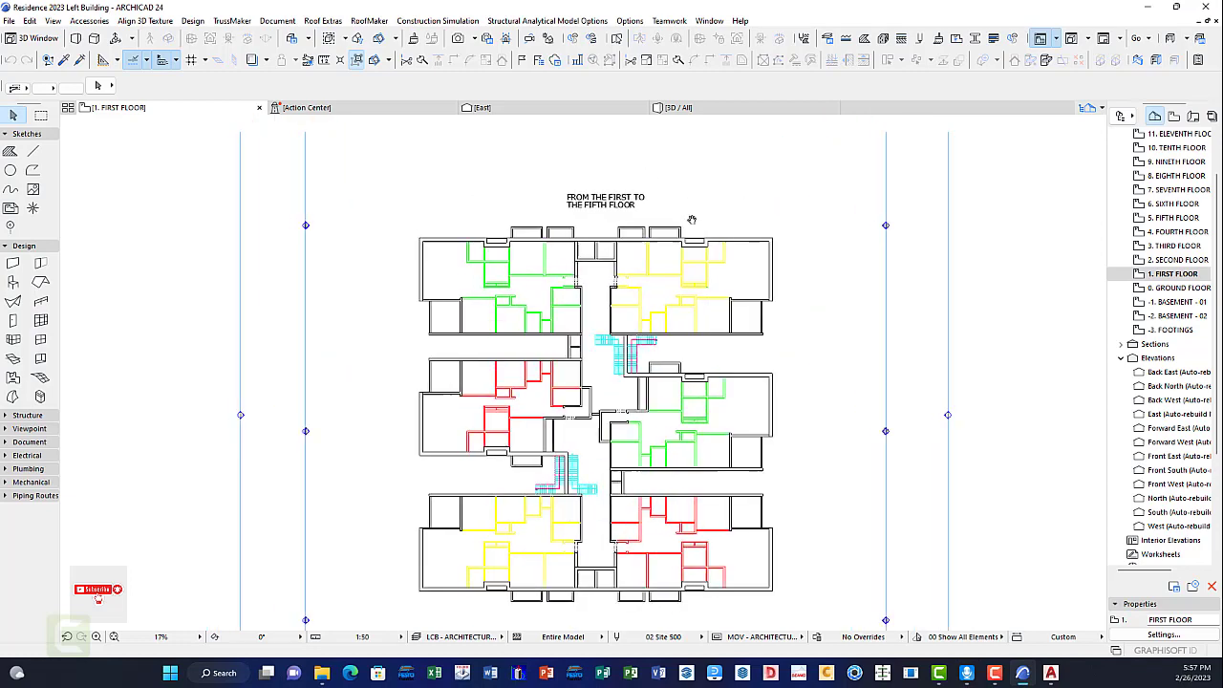
{"action": "scroll", "coordinate": [673, 212], "scroll_direction": "down", "scroll_amount": 2}
{"action": "scroll", "coordinate": [684, 220], "scroll_direction": "down", "scroll_amount": 1}
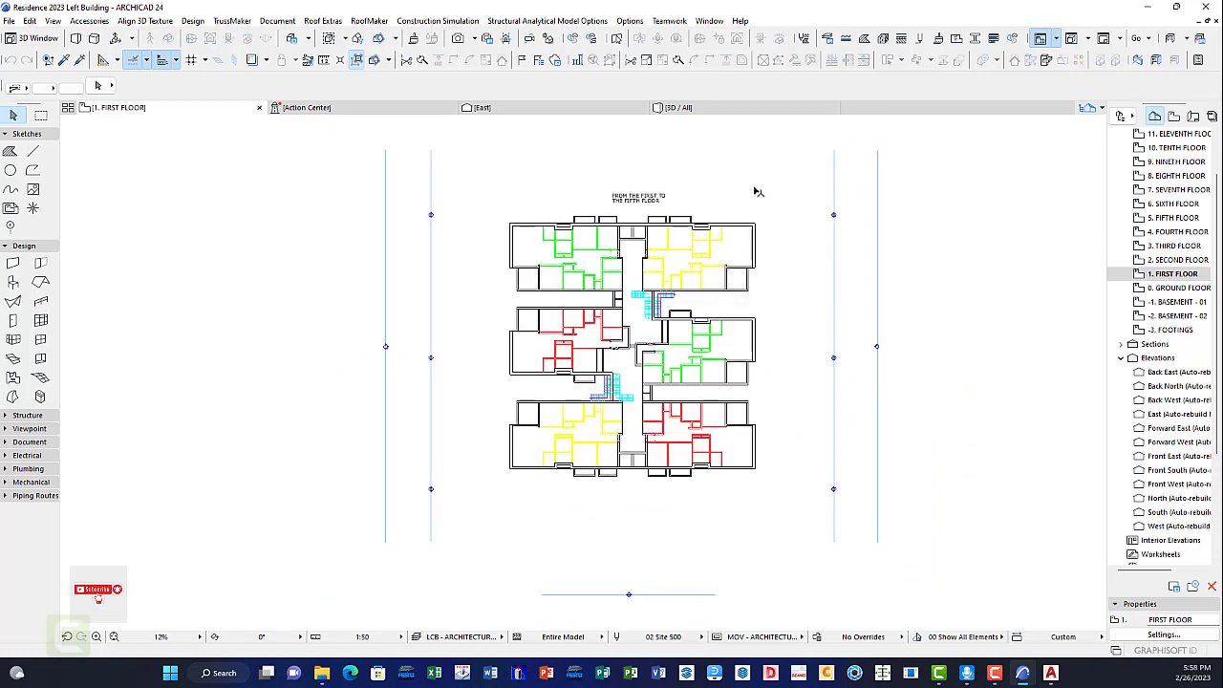
{"action": "left_click", "coordinate": [1051, 673]}
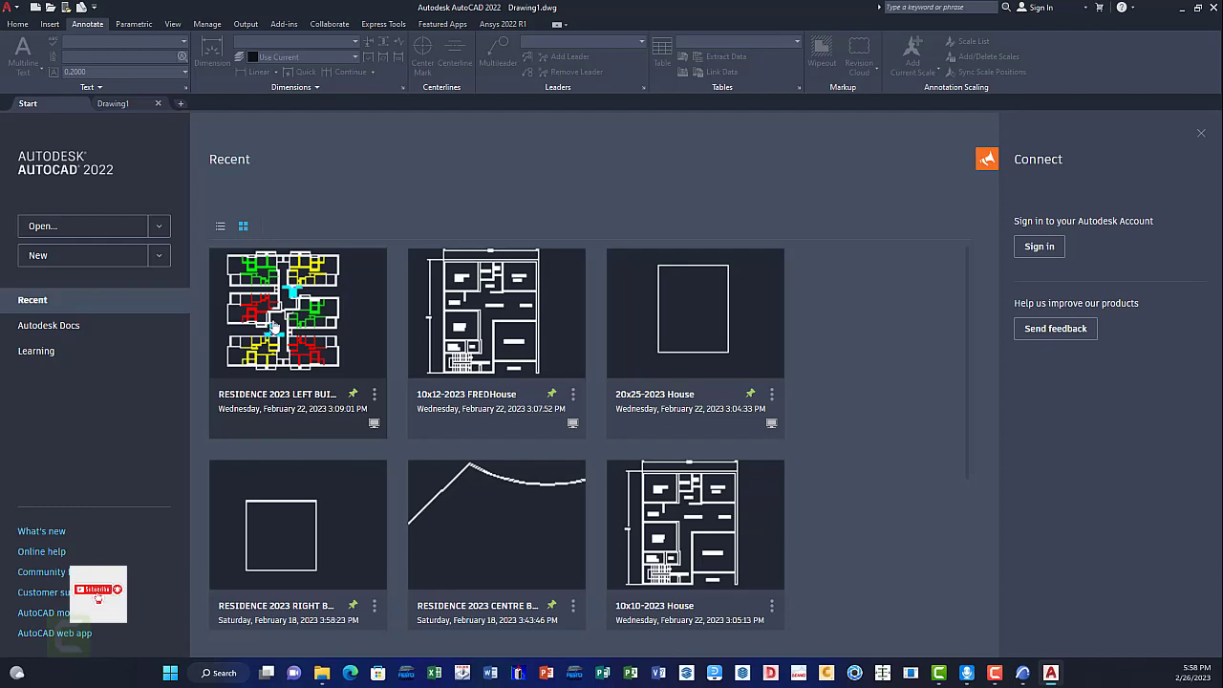
Step: Open the RESIDENCE 2023 LEFT BUILDING drawing from AutoCAD's Recent list and zoom in
{"action": "left_click", "coordinate": [273, 327]}
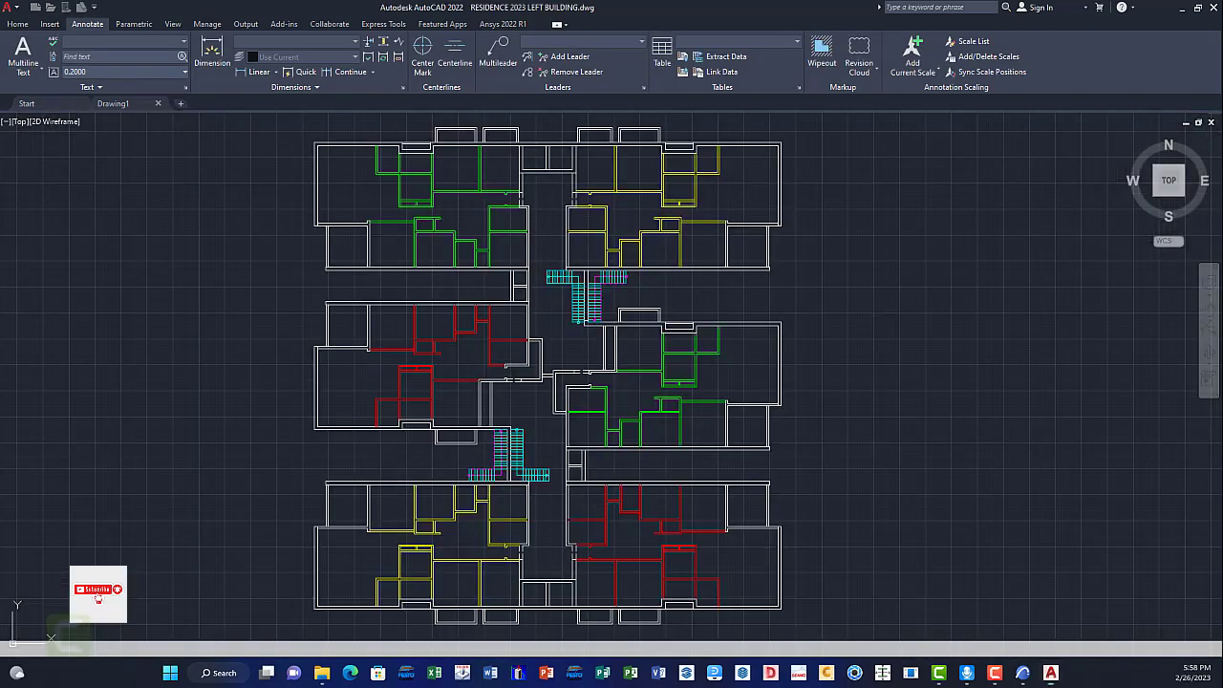
{"action": "scroll", "coordinate": [806, 324], "scroll_direction": "down", "scroll_amount": 5}
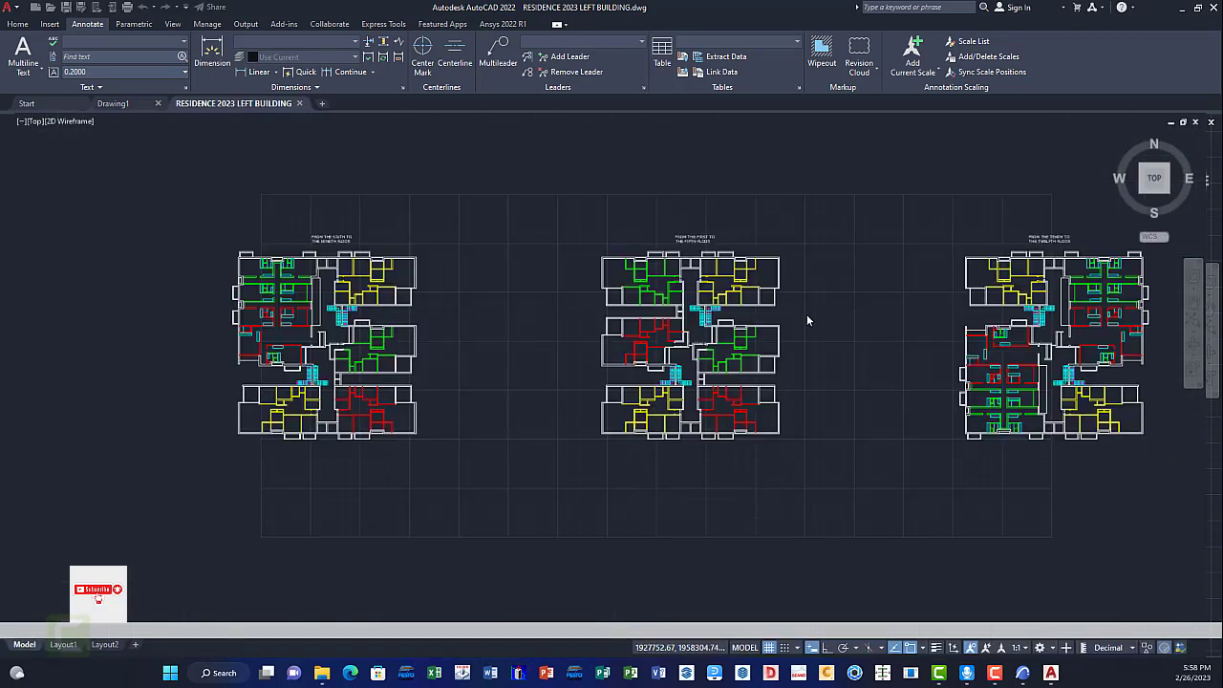
{"action": "scroll", "coordinate": [485, 286], "scroll_direction": "up", "scroll_amount": 4}
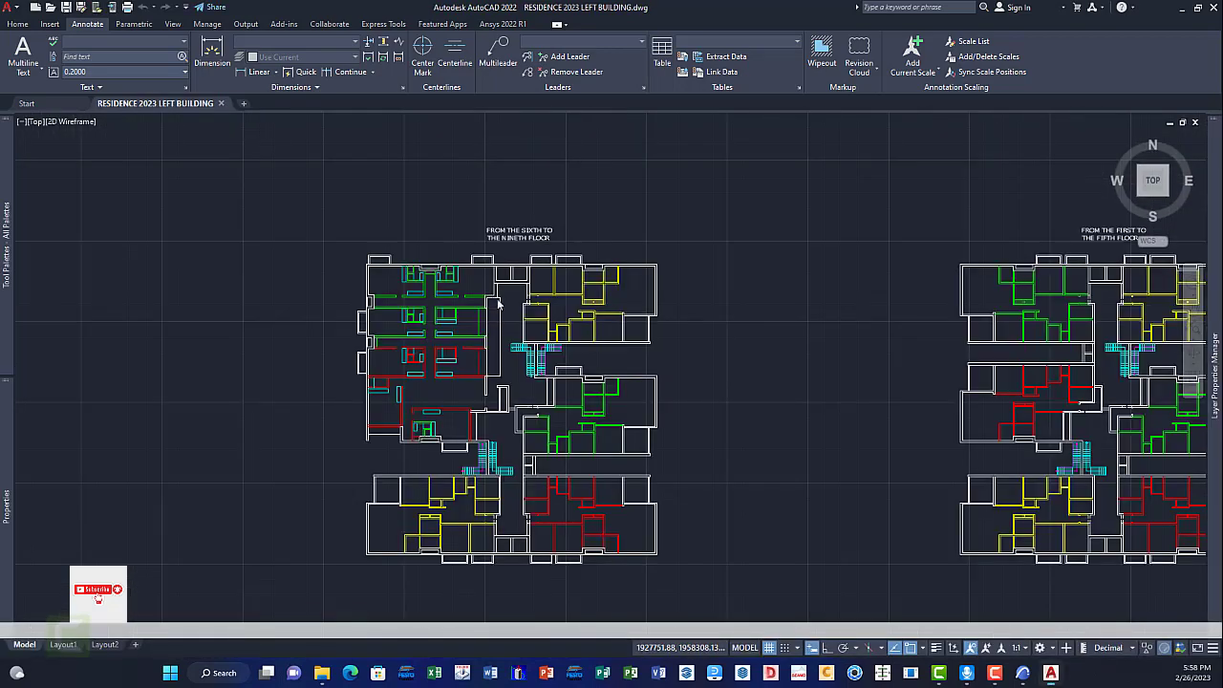
{"action": "scroll", "coordinate": [596, 354], "scroll_direction": "up", "scroll_amount": 2}
{"action": "scroll", "coordinate": [572, 311], "scroll_direction": "down", "scroll_amount": 6}
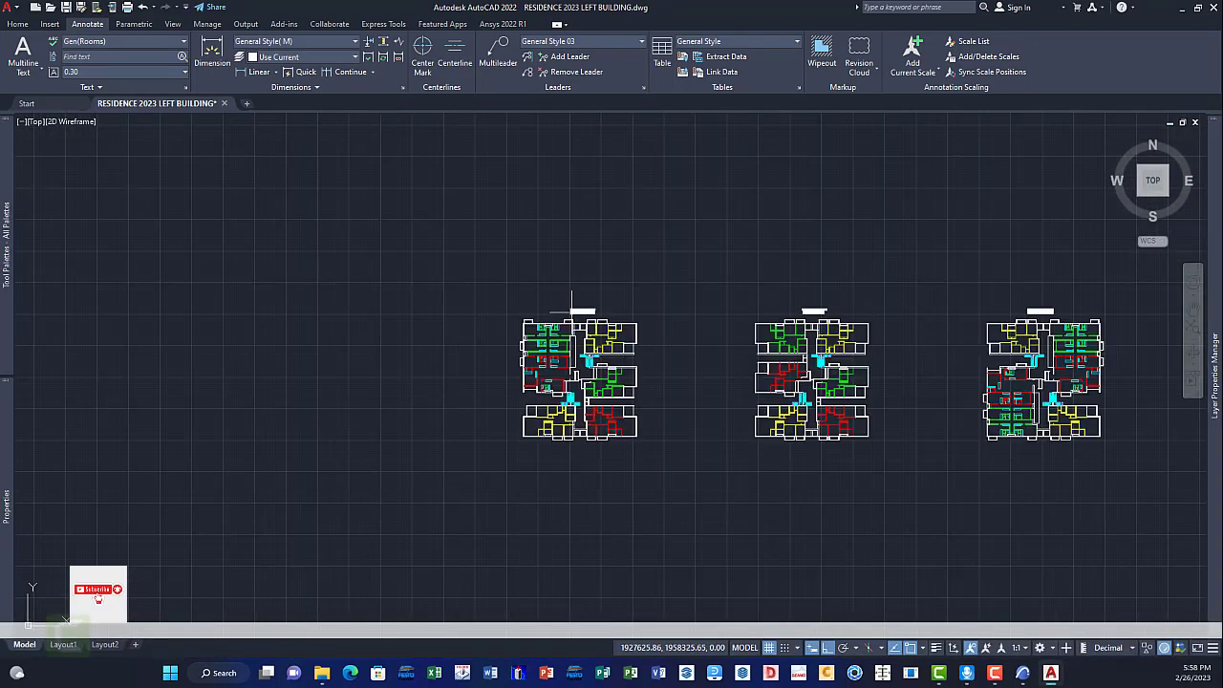
{"action": "scroll", "coordinate": [571, 310], "scroll_direction": "up", "scroll_amount": 2}
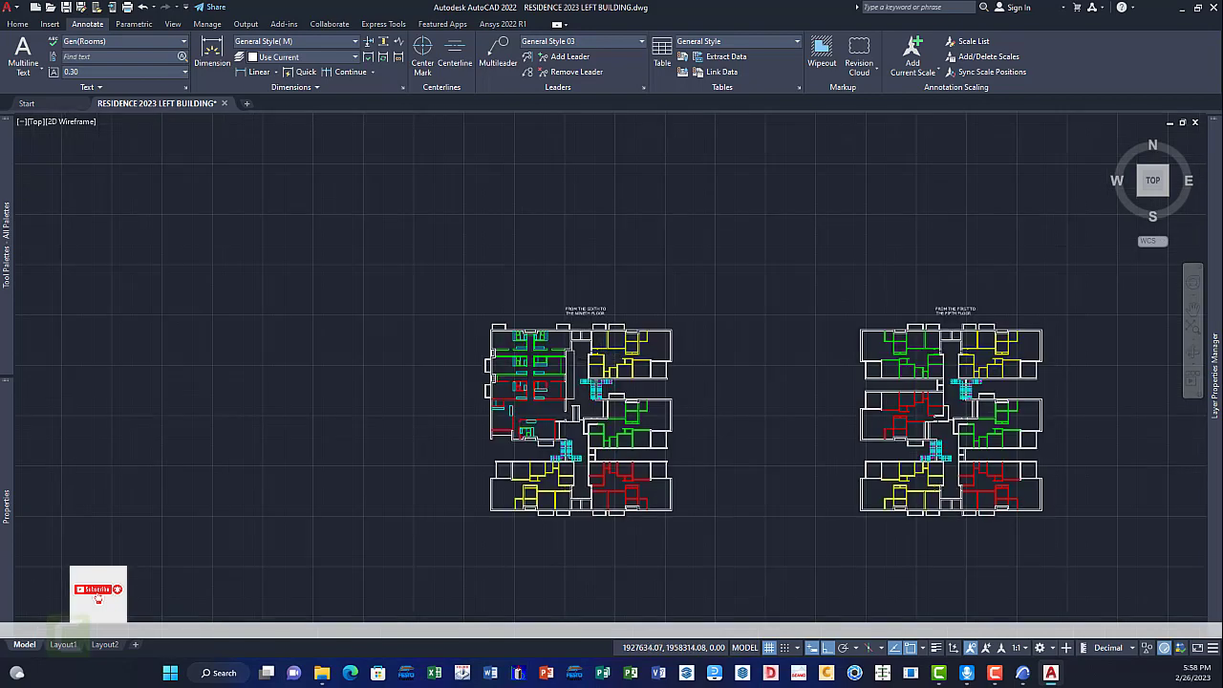
{"action": "scroll", "coordinate": [601, 358], "scroll_direction": "up", "scroll_amount": 3}
{"action": "scroll", "coordinate": [601, 359], "scroll_direction": "up", "scroll_amount": 2}
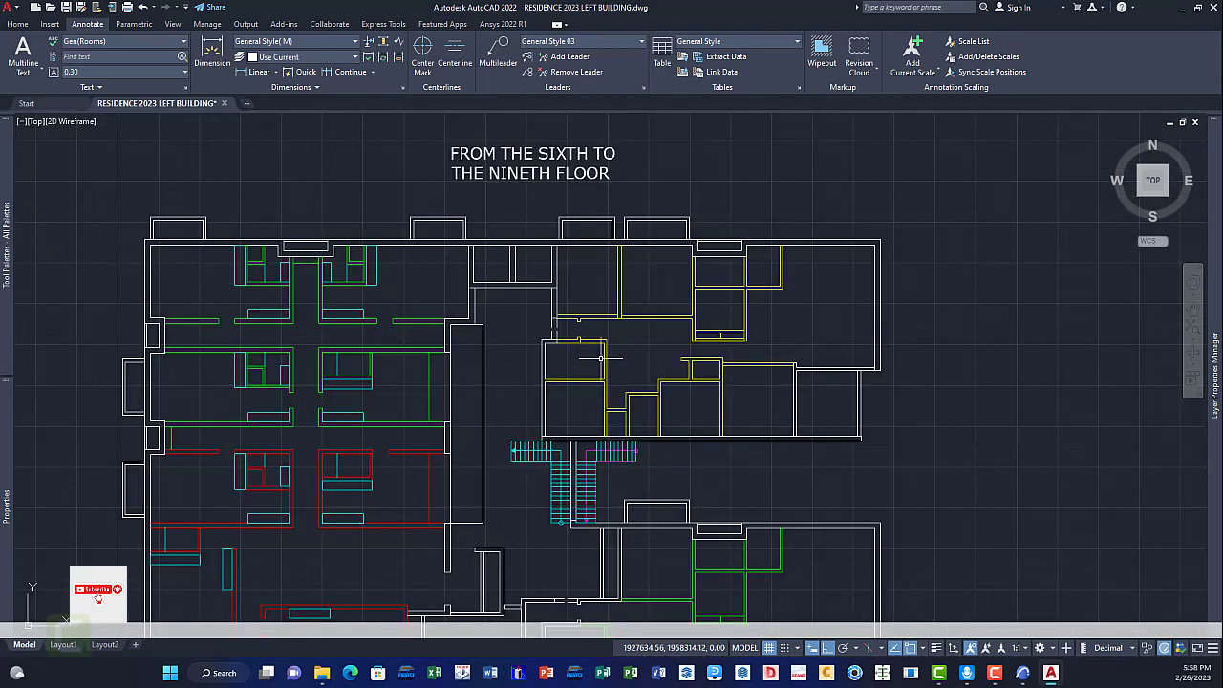
{"action": "scroll", "coordinate": [601, 358], "scroll_direction": "down", "scroll_amount": 4}
{"action": "scroll", "coordinate": [578, 311], "scroll_direction": "up", "scroll_amount": 5}
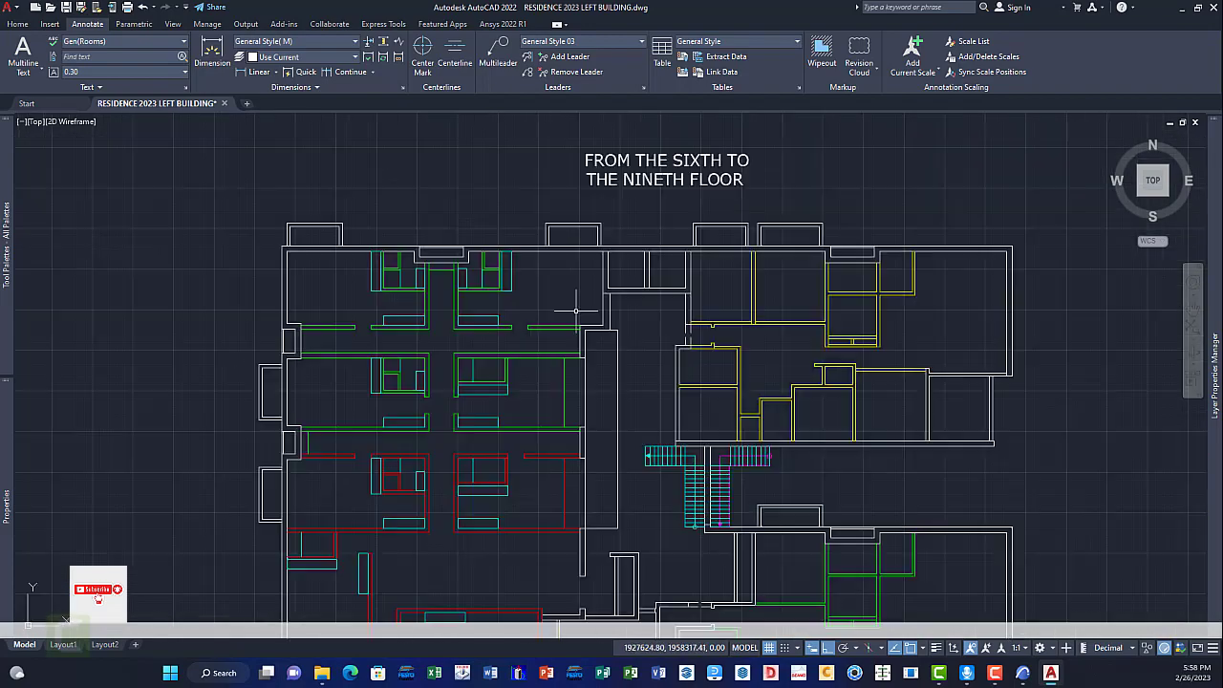
{"action": "scroll", "coordinate": [578, 311], "scroll_direction": "down", "scroll_amount": 7}
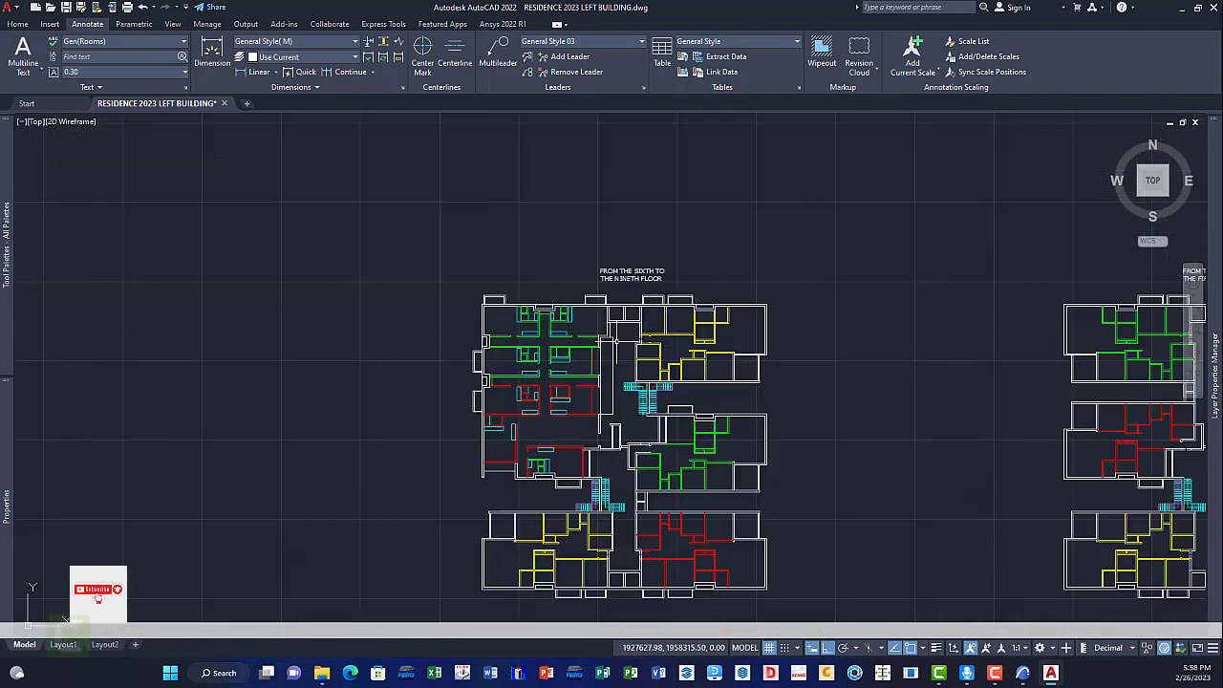
Step: Pan and zoom across the three colour-coded floor plans to inspect their wall layers
{"action": "middle_click_drag", "start_coordinate": [659, 375], "coordinate": [638, 333]}
{"action": "scroll", "coordinate": [638, 333], "scroll_direction": "up", "scroll_amount": 4}
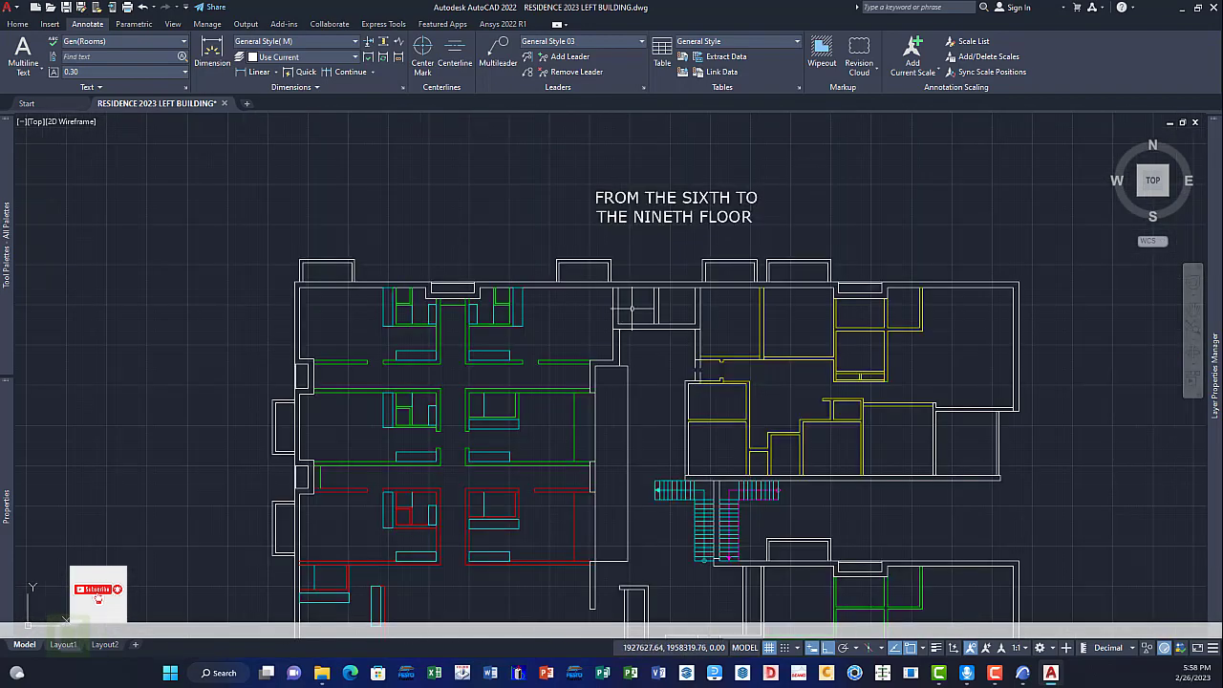
{"action": "scroll", "coordinate": [695, 315], "scroll_direction": "up", "scroll_amount": 3}
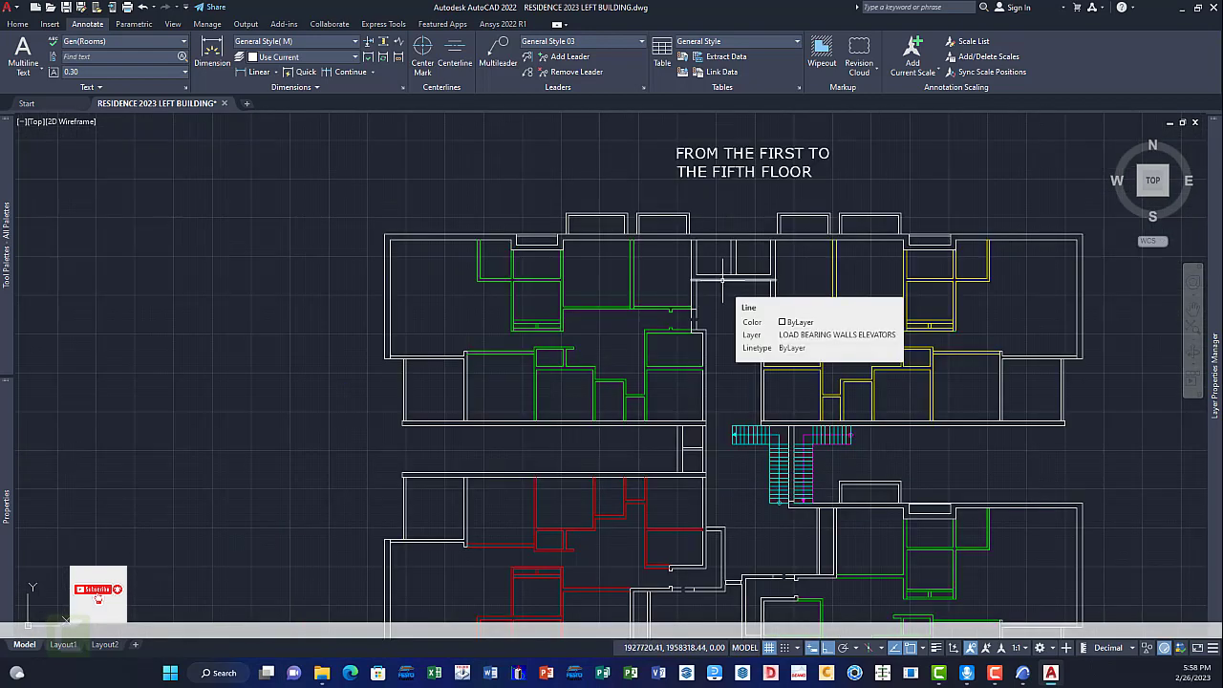
{"action": "scroll", "coordinate": [722, 279], "scroll_direction": "down", "scroll_amount": 5}
{"action": "scroll", "coordinate": [722, 279], "scroll_direction": "up", "scroll_amount": 5}
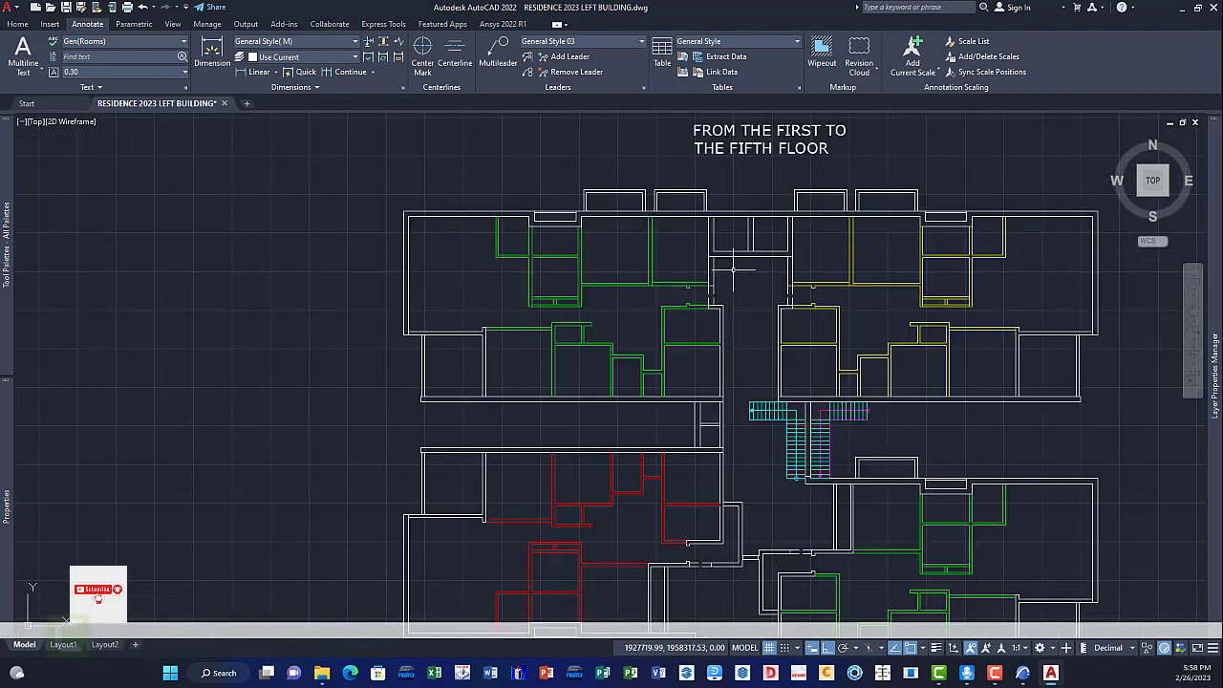
{"action": "scroll", "coordinate": [722, 279], "scroll_direction": "down", "scroll_amount": 5}
{"action": "scroll", "coordinate": [708, 276], "scroll_direction": "up", "scroll_amount": 4}
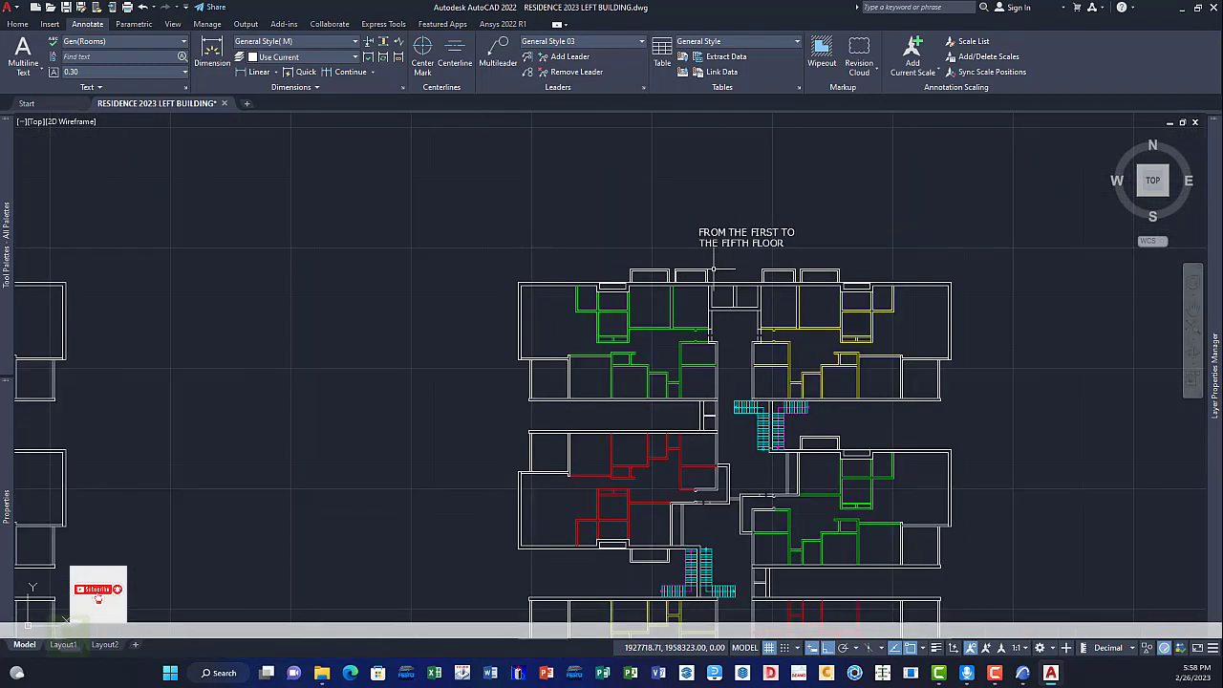
{"action": "scroll", "coordinate": [702, 315], "scroll_direction": "up", "scroll_amount": 4}
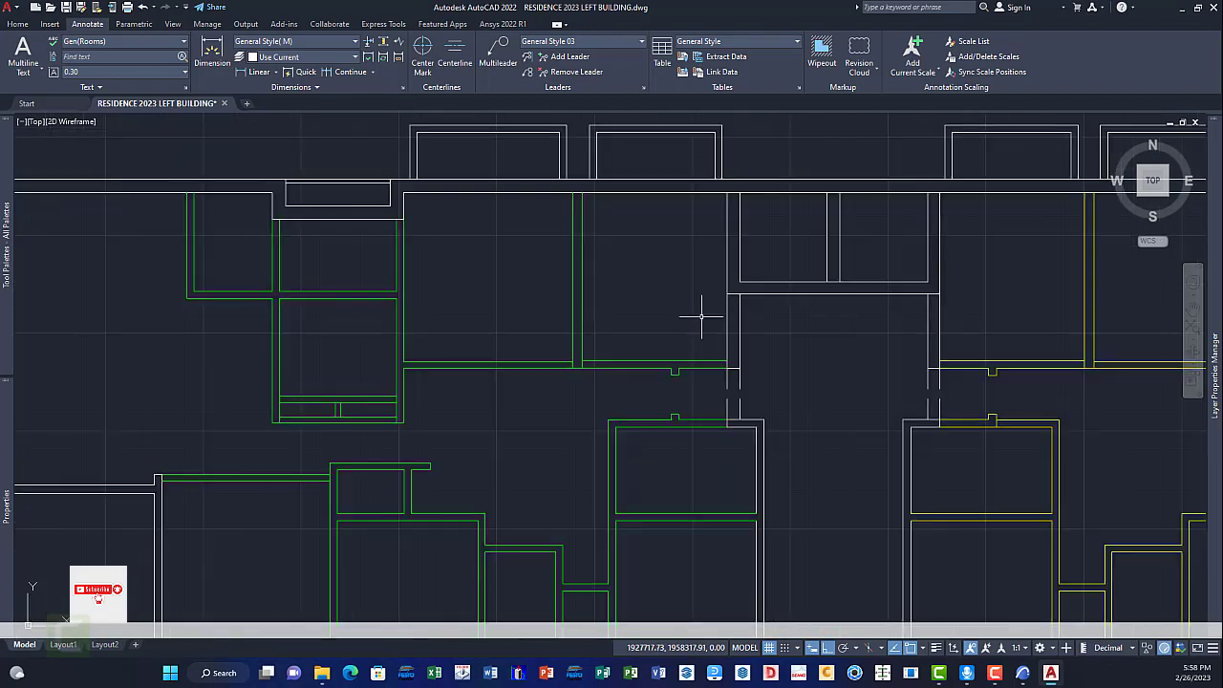
{"action": "scroll", "coordinate": [702, 315], "scroll_direction": "down", "scroll_amount": 2}
{"action": "scroll", "coordinate": [702, 315], "scroll_direction": "down", "scroll_amount": 5}
{"action": "scroll", "coordinate": [736, 341], "scroll_direction": "up", "scroll_amount": 5}
{"action": "scroll", "coordinate": [759, 348], "scroll_direction": "down", "scroll_amount": 3}
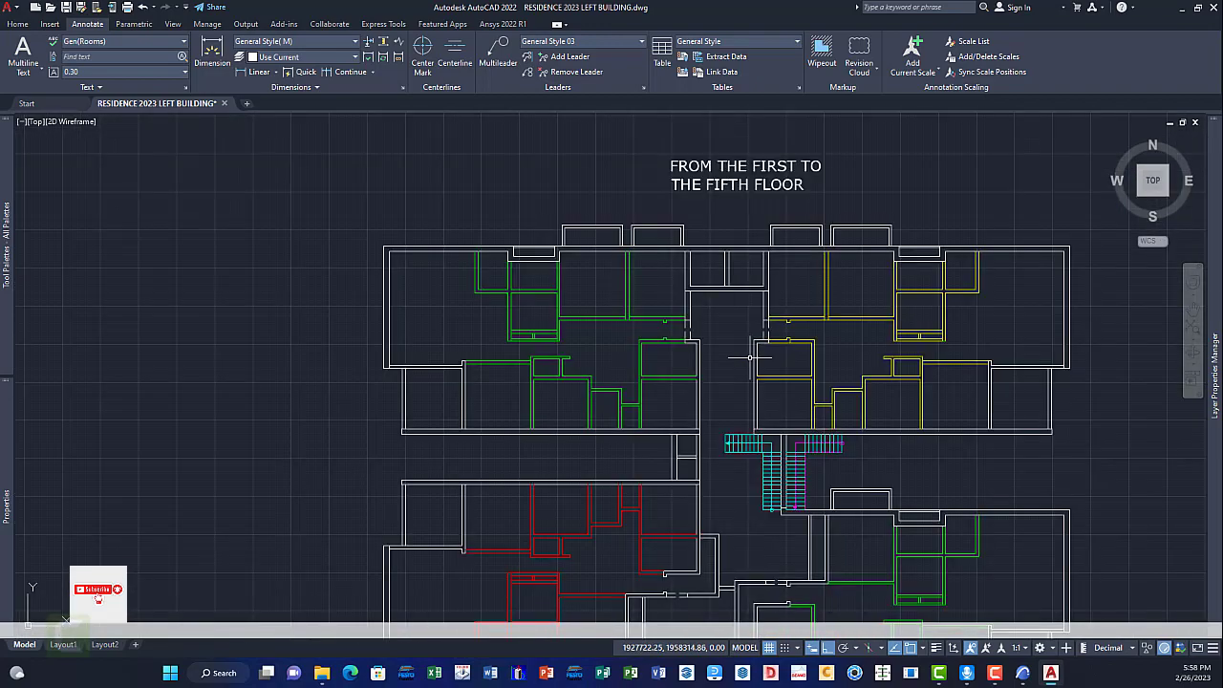
{"action": "scroll", "coordinate": [786, 380], "scroll_direction": "up", "scroll_amount": 2}
{"action": "scroll", "coordinate": [789, 378], "scroll_direction": "down", "scroll_amount": 3}
{"action": "middle_click_drag", "start_coordinate": [840, 382], "coordinate": [641, 354]}
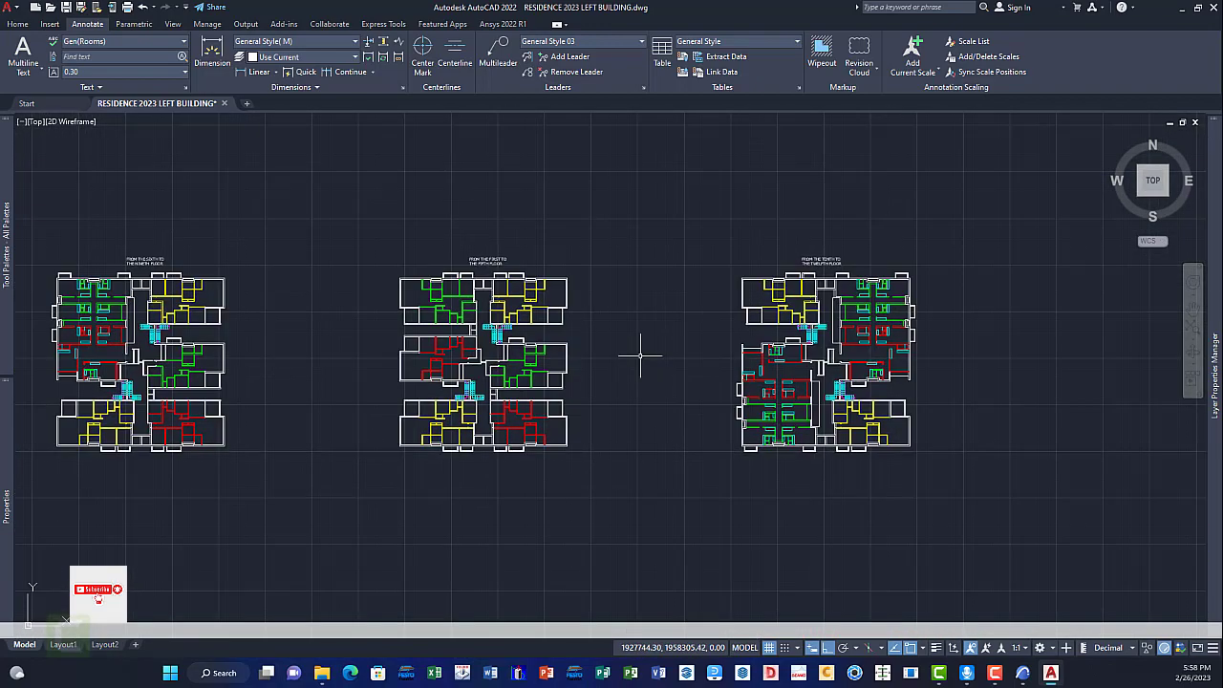
{"action": "scroll", "coordinate": [641, 354], "scroll_direction": "up", "scroll_amount": 4}
{"action": "scroll", "coordinate": [669, 363], "scroll_direction": "down", "scroll_amount": 2}
{"action": "scroll", "coordinate": [287, 363], "scroll_direction": "up", "scroll_amount": 1}
{"action": "mouse_move", "coordinate": [27, 139]}
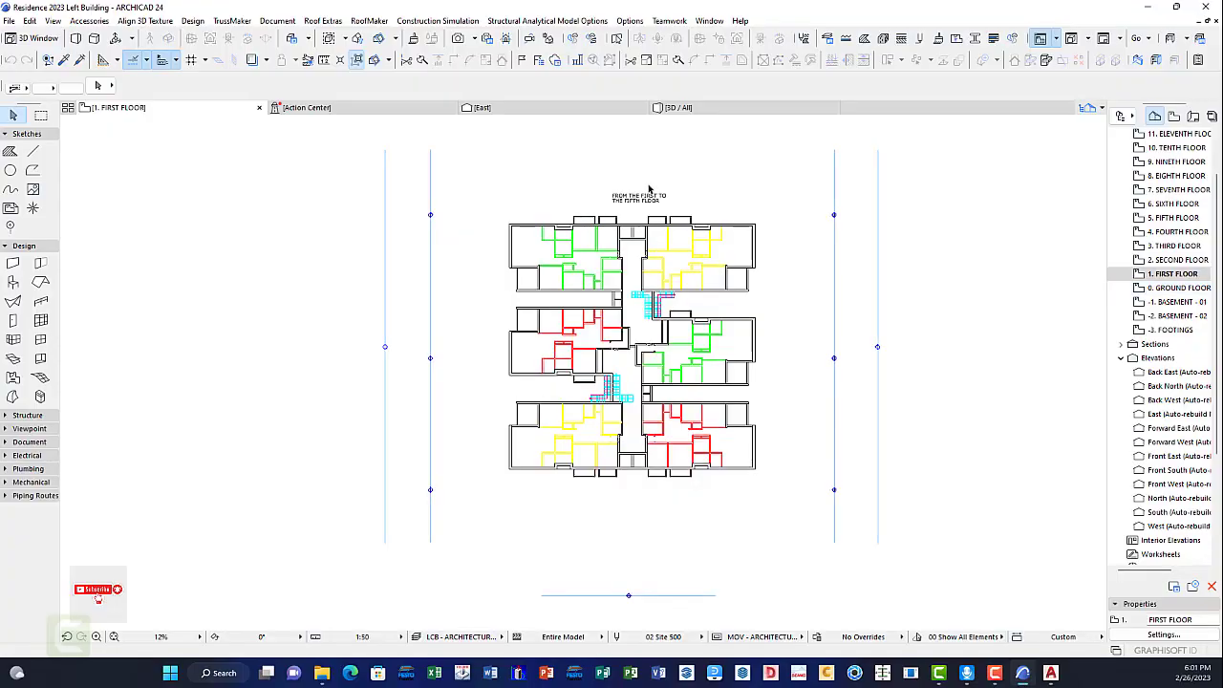
Step: Look over the sixth and tenth floor story plans from the Project Map
{"action": "scroll", "coordinate": [684, 227], "scroll_direction": "up", "scroll_amount": 3}
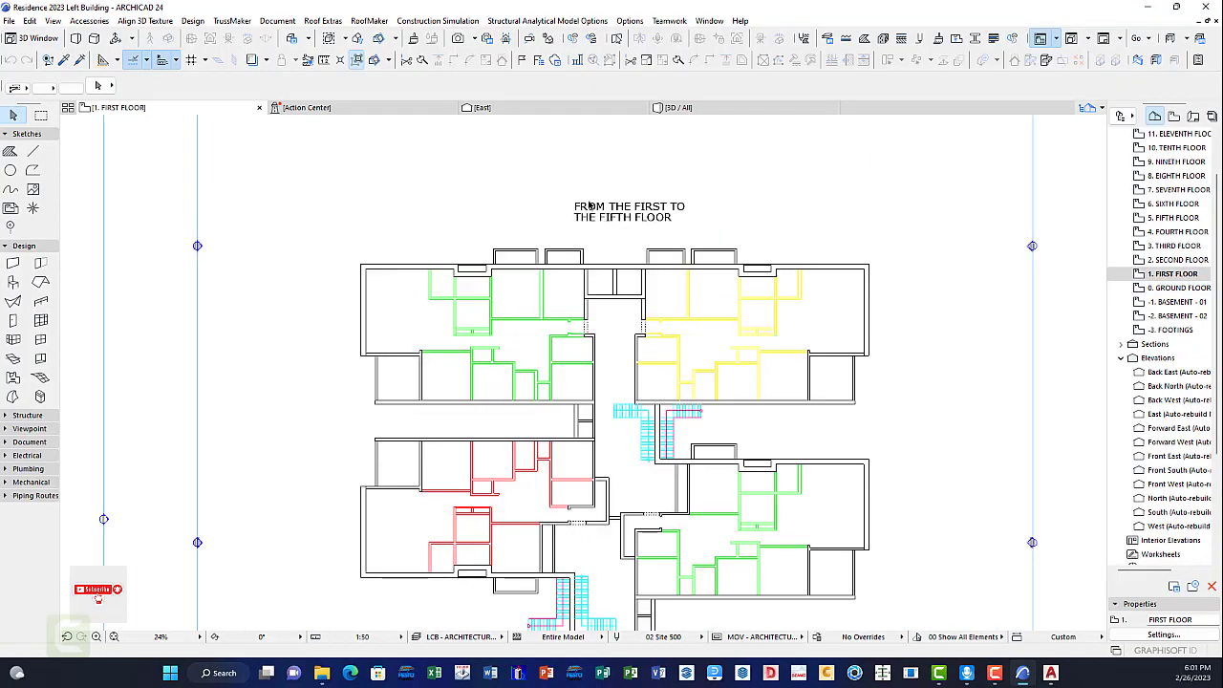
{"action": "scroll", "coordinate": [684, 231], "scroll_direction": "down", "scroll_amount": 3}
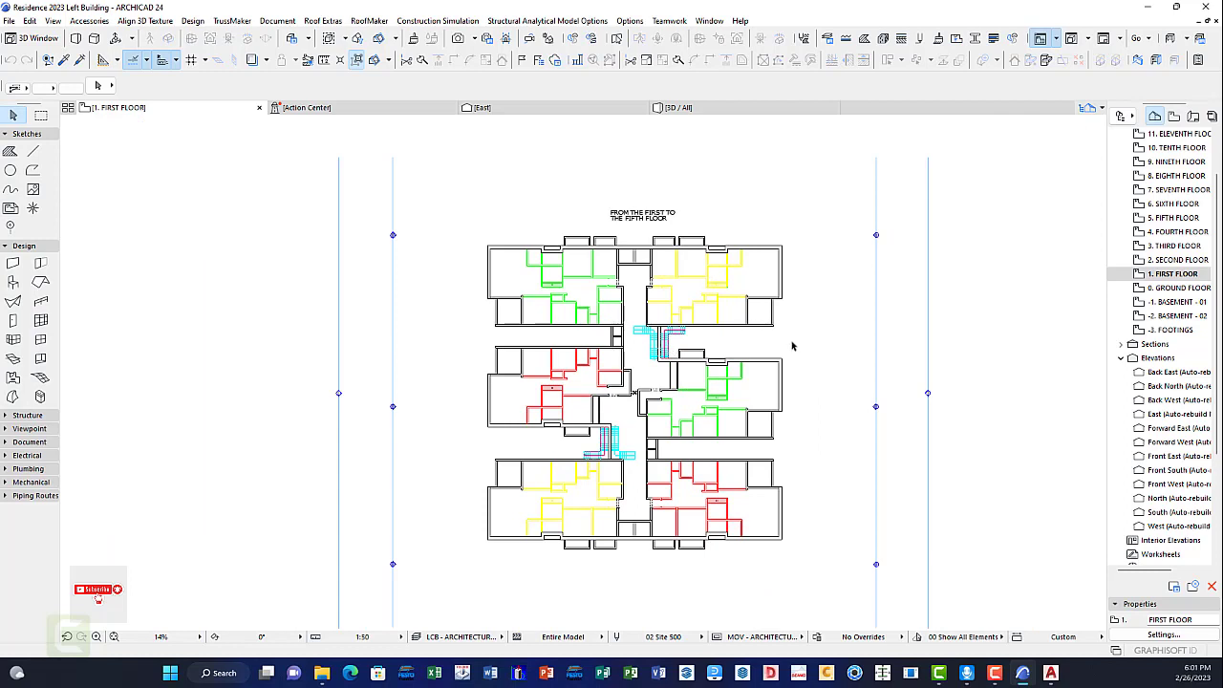
{"action": "double_click", "coordinate": [1173, 205]}
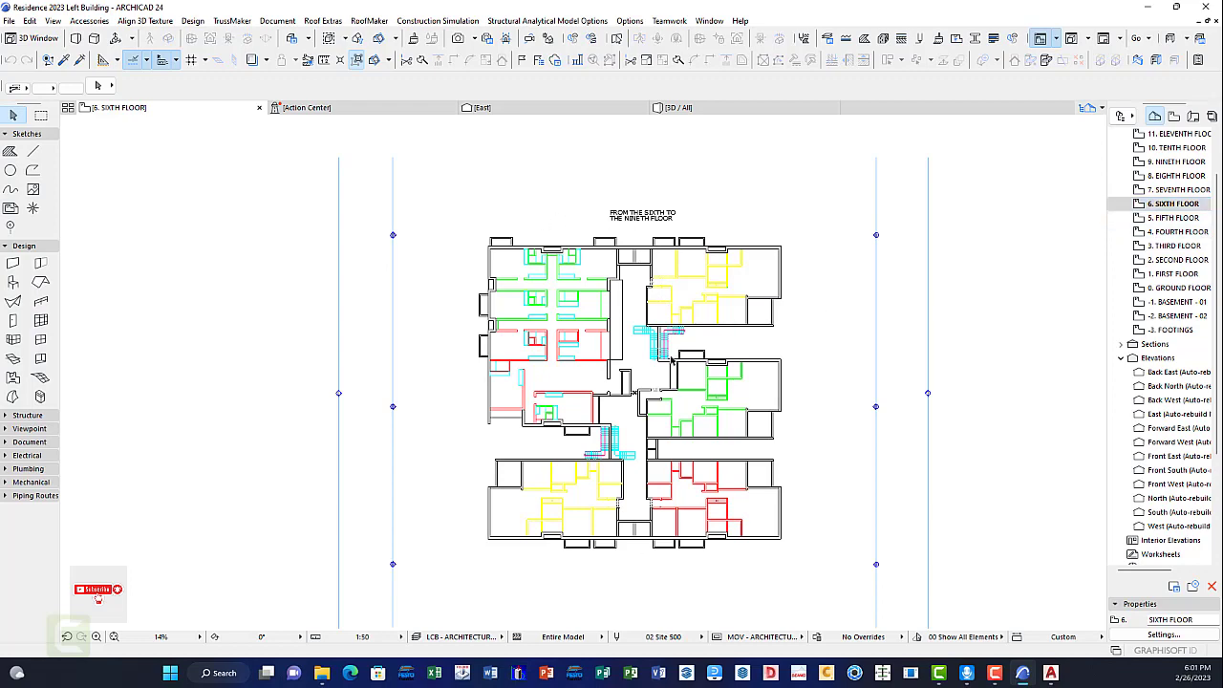
{"action": "scroll", "coordinate": [668, 230], "scroll_direction": "up", "scroll_amount": 2}
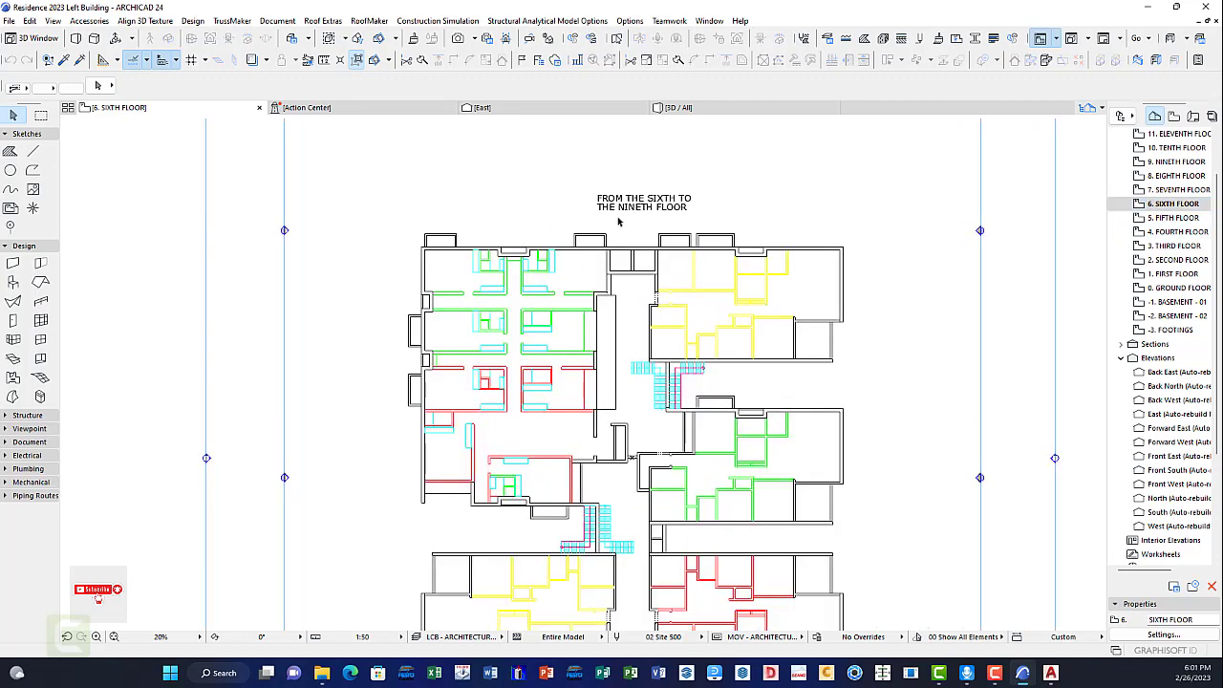
{"action": "scroll", "coordinate": [692, 221], "scroll_direction": "down", "scroll_amount": 3}
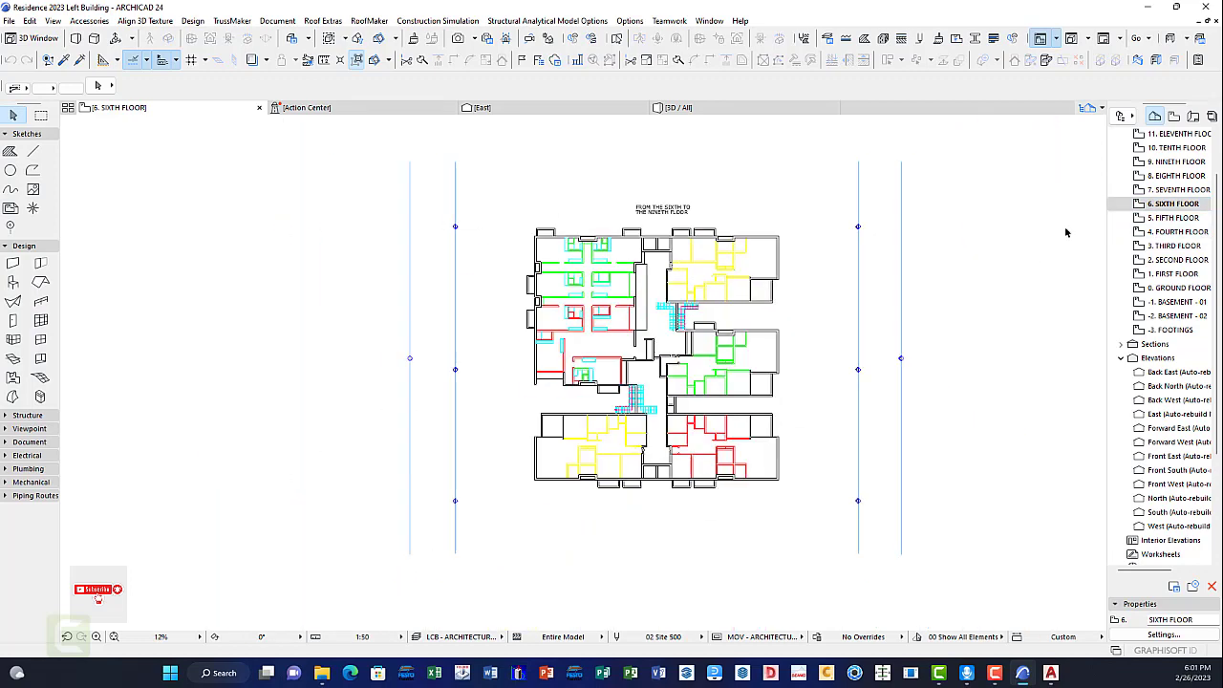
{"action": "double_click", "coordinate": [1177, 148]}
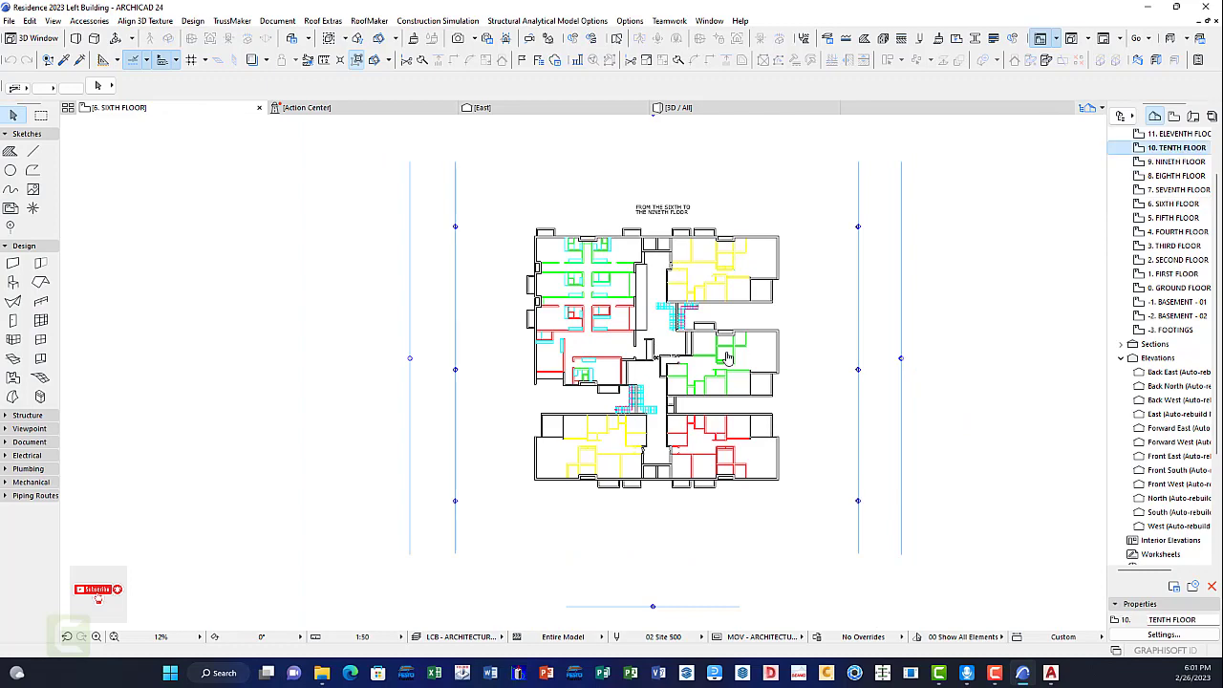
Step: Return to the 1. FIRST FLOOR plan and zoom in on it
{"action": "scroll", "coordinate": [727, 358], "scroll_direction": "up", "scroll_amount": 1}
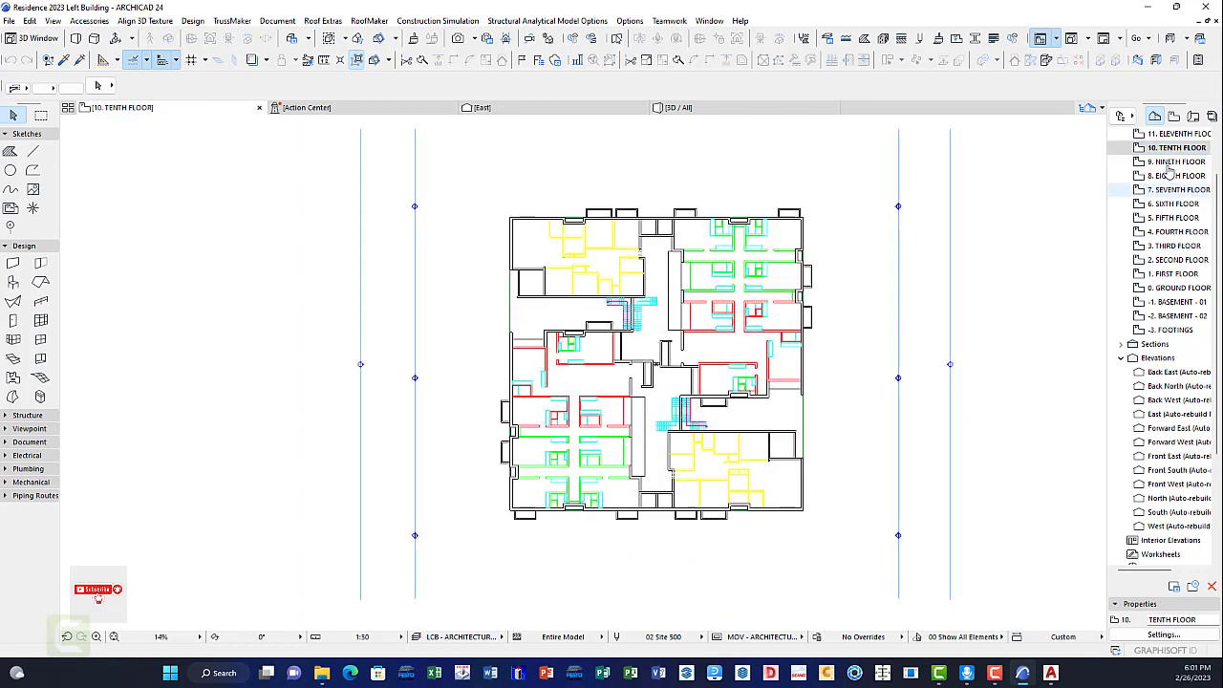
{"action": "scroll", "coordinate": [1163, 232], "scroll_direction": "up", "scroll_amount": 2}
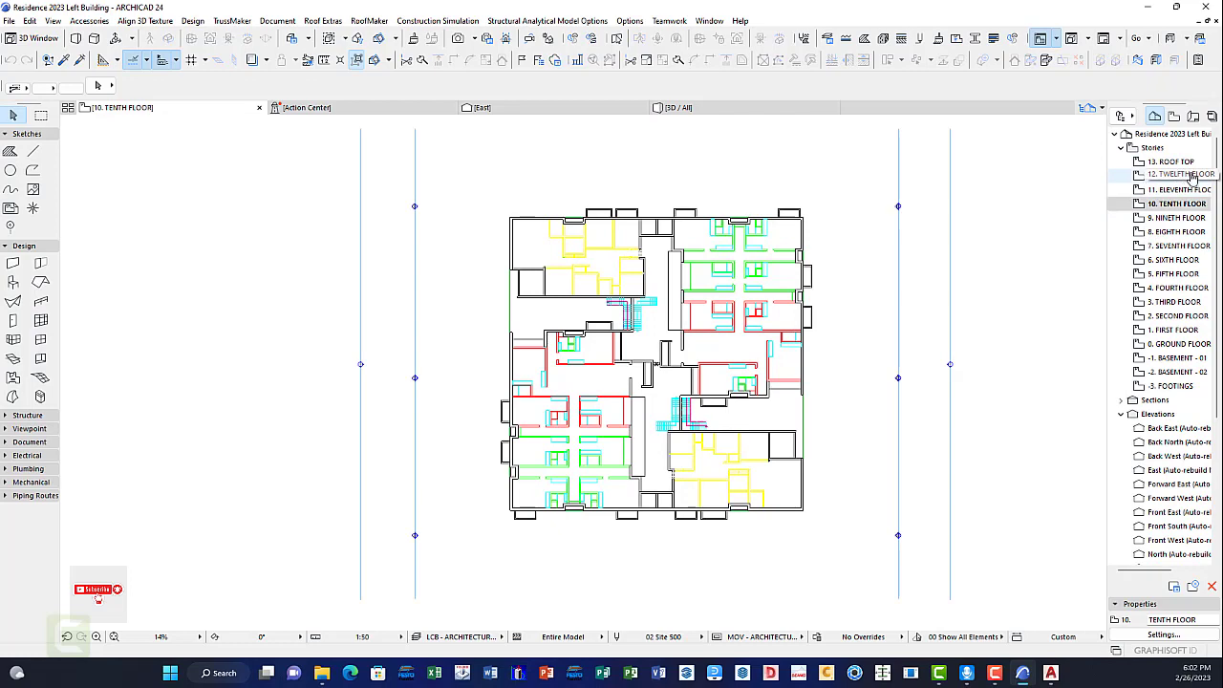
{"action": "scroll", "coordinate": [773, 316], "scroll_direction": "down", "scroll_amount": 3}
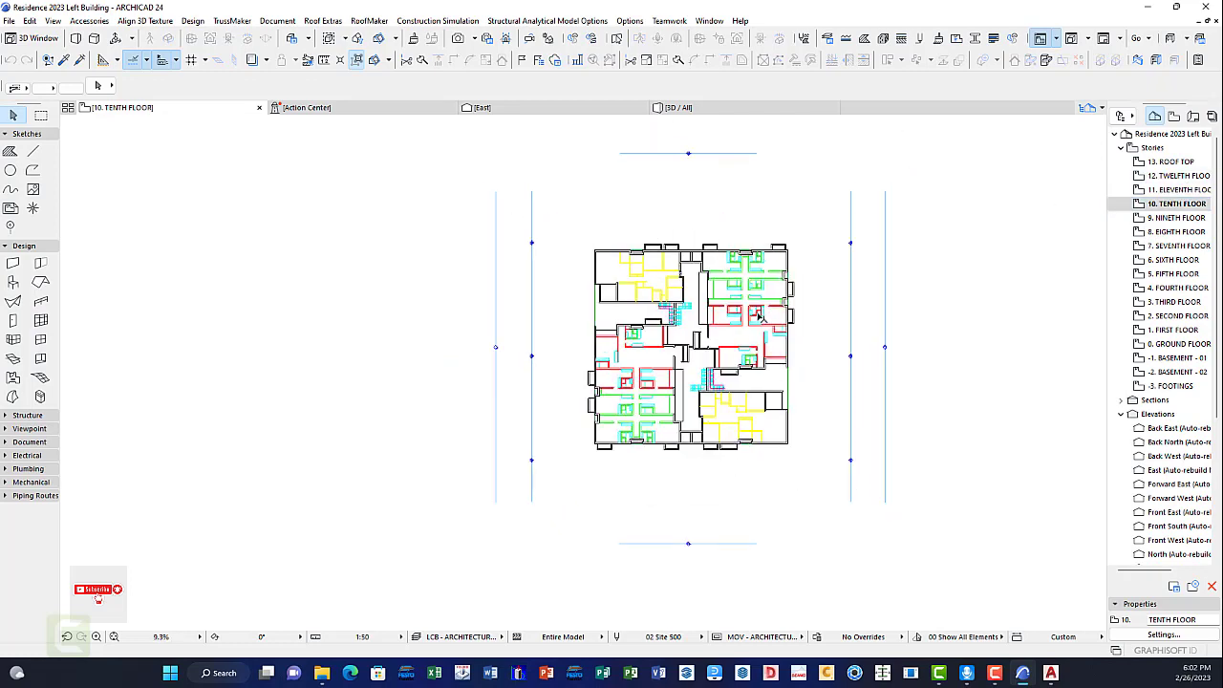
{"action": "scroll", "coordinate": [653, 339], "scroll_direction": "up", "scroll_amount": 1}
{"action": "scroll", "coordinate": [653, 339], "scroll_direction": "up", "scroll_amount": 2}
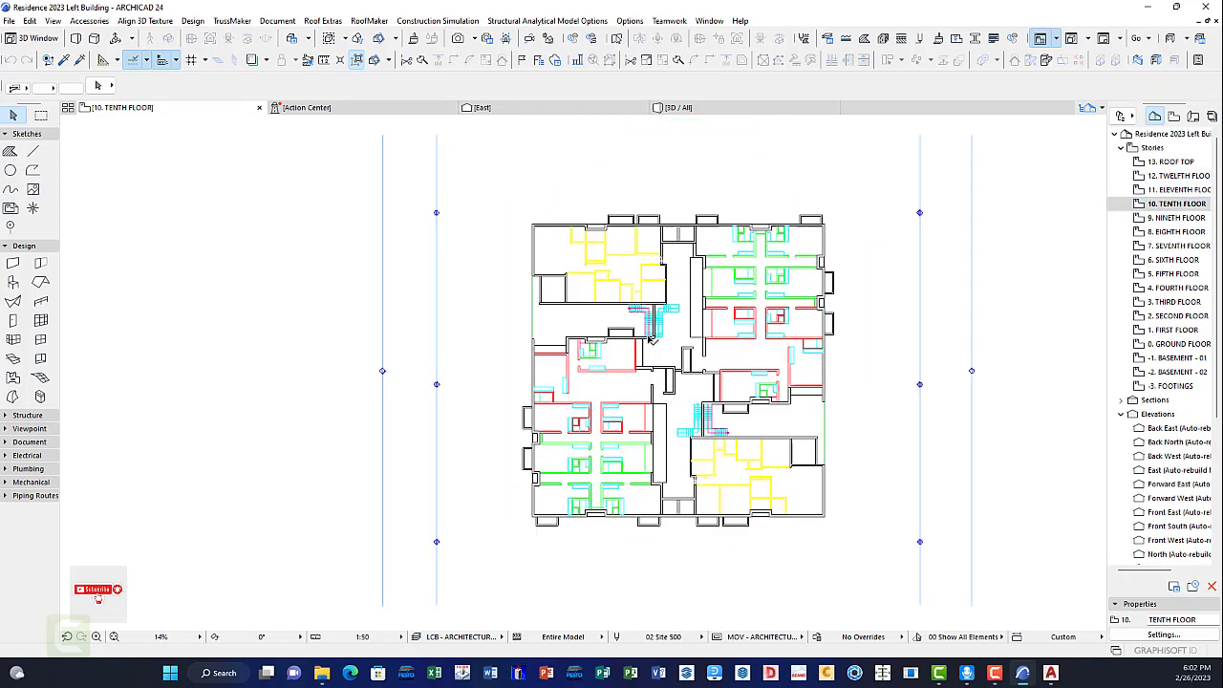
{"action": "scroll", "coordinate": [653, 339], "scroll_direction": "down", "scroll_amount": 2}
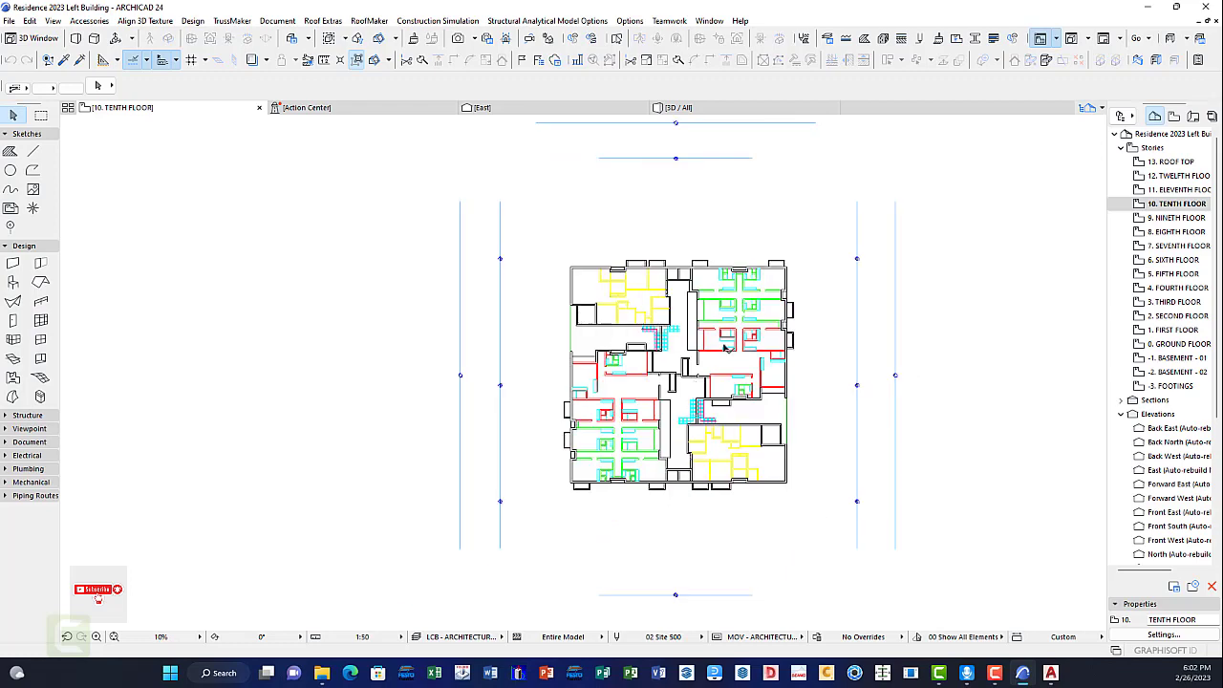
{"action": "double_click", "coordinate": [1167, 330]}
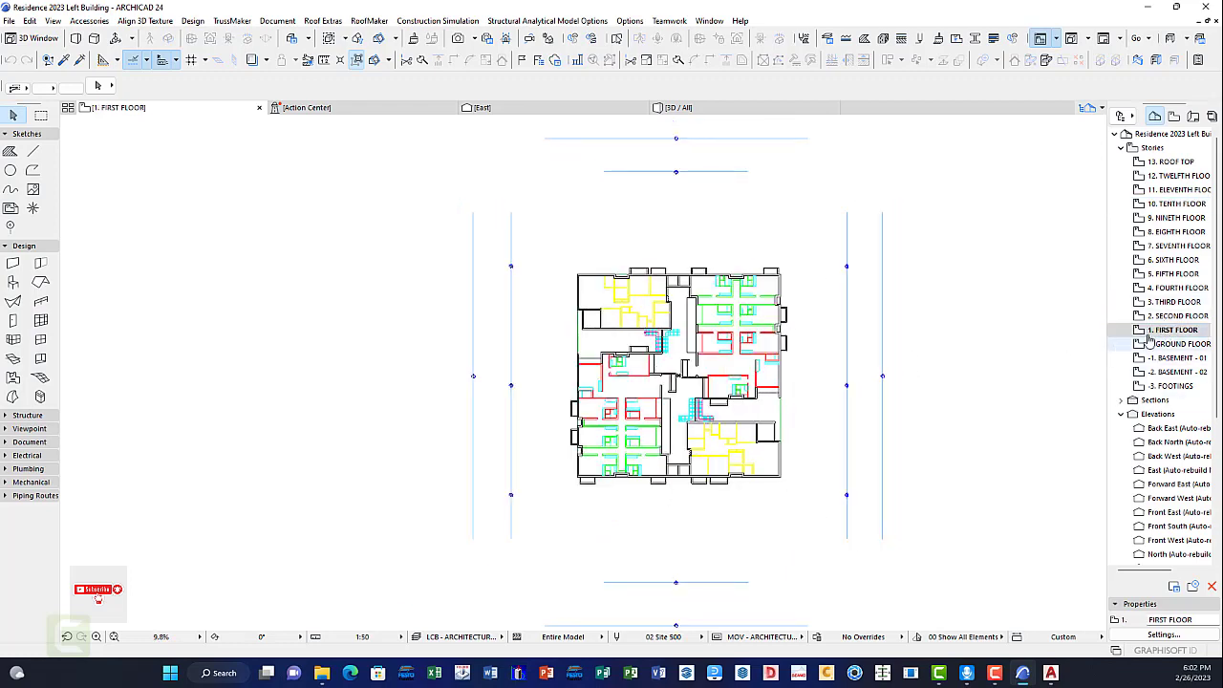
{"action": "scroll", "coordinate": [680, 271], "scroll_direction": "up", "scroll_amount": 3}
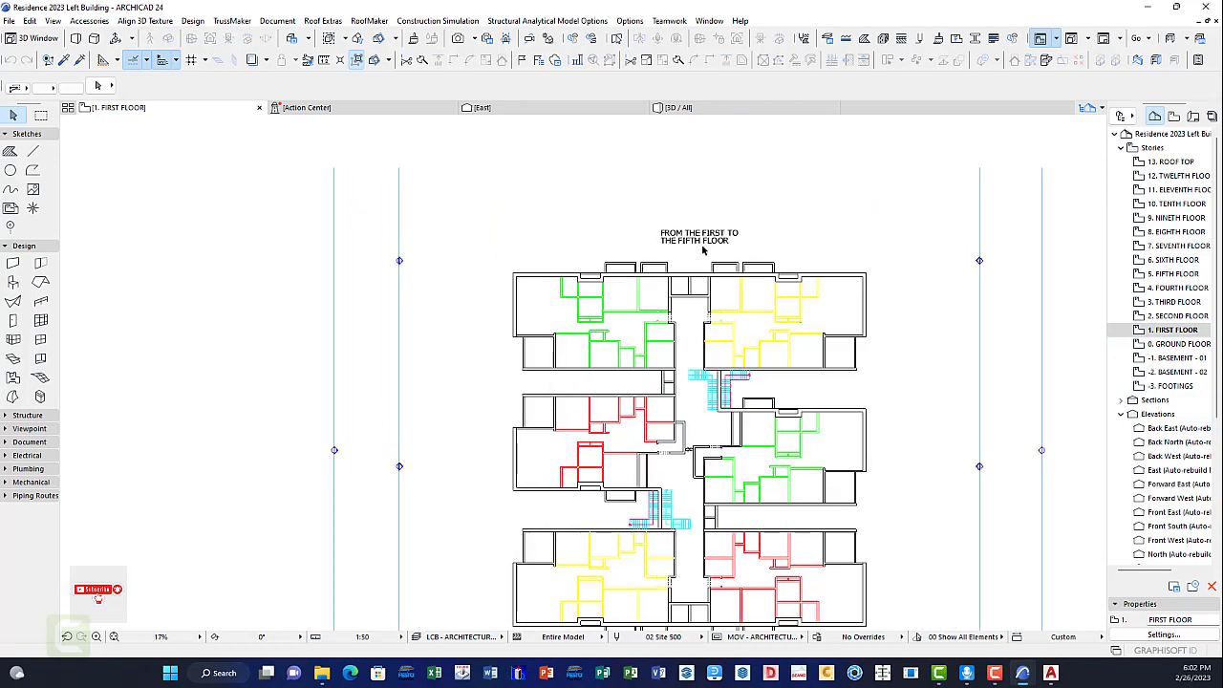
Step: Start Merge from File under Interoperability, showing the AutoCAD folder's DWG drawings
{"action": "left_click", "coordinate": [8, 21]}
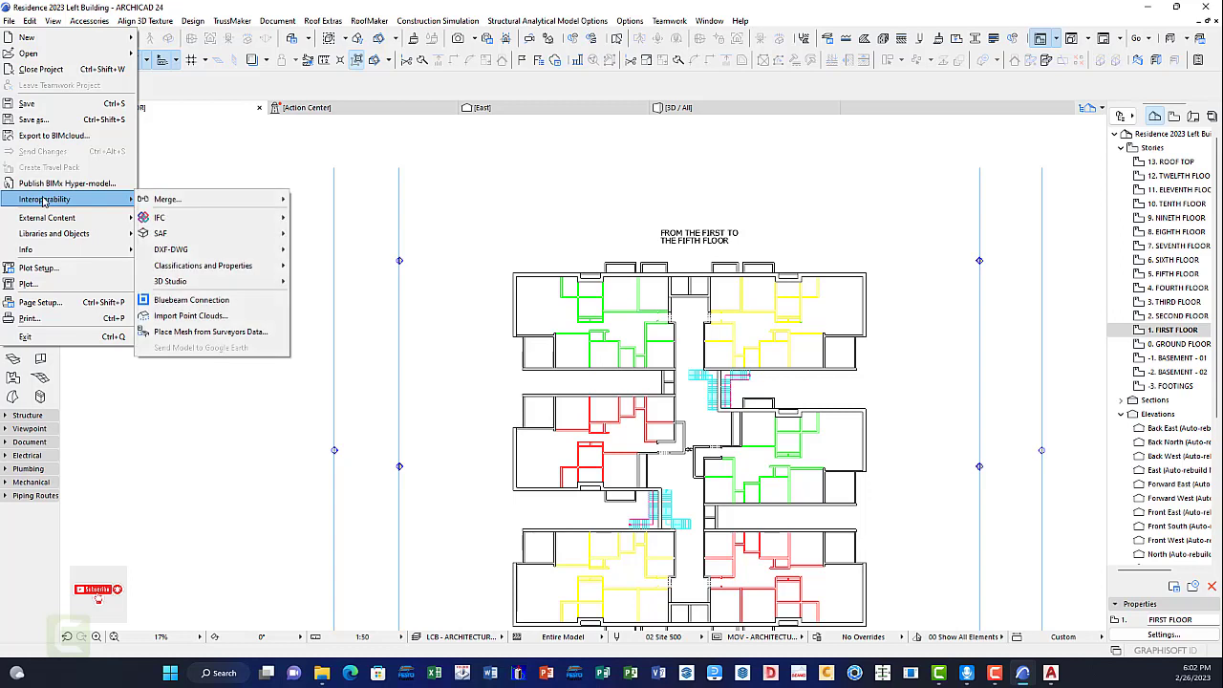
{"action": "mouse_move", "coordinate": [85, 206]}
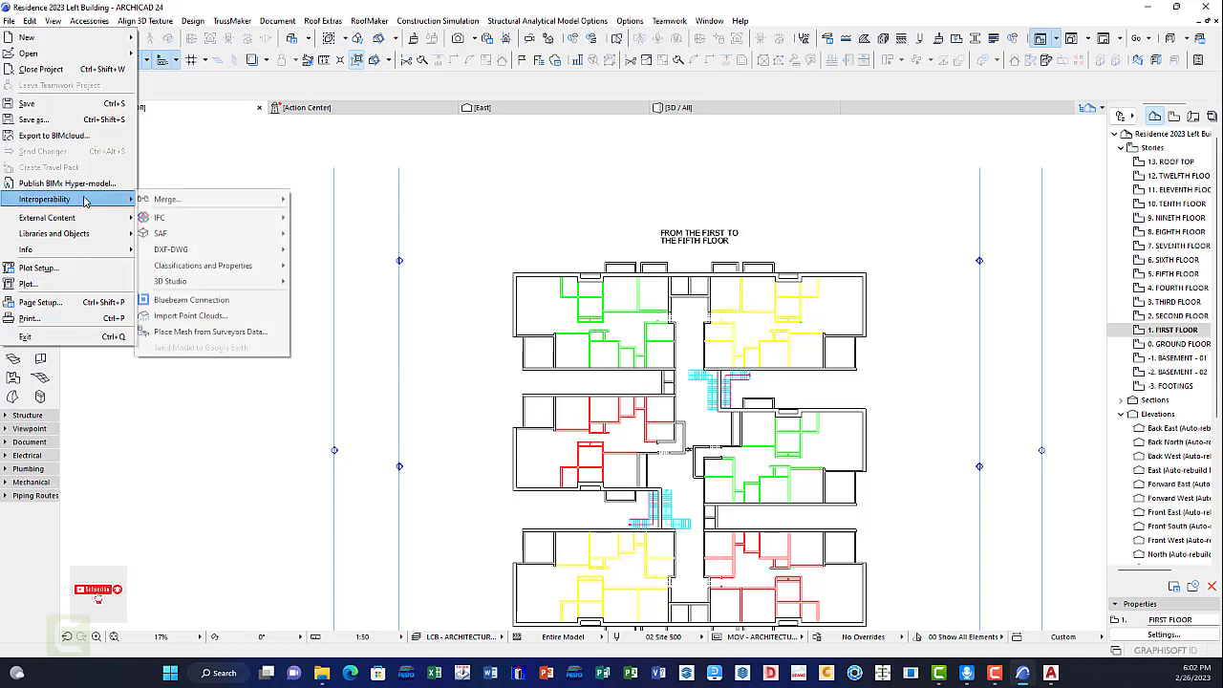
{"action": "mouse_move", "coordinate": [193, 209]}
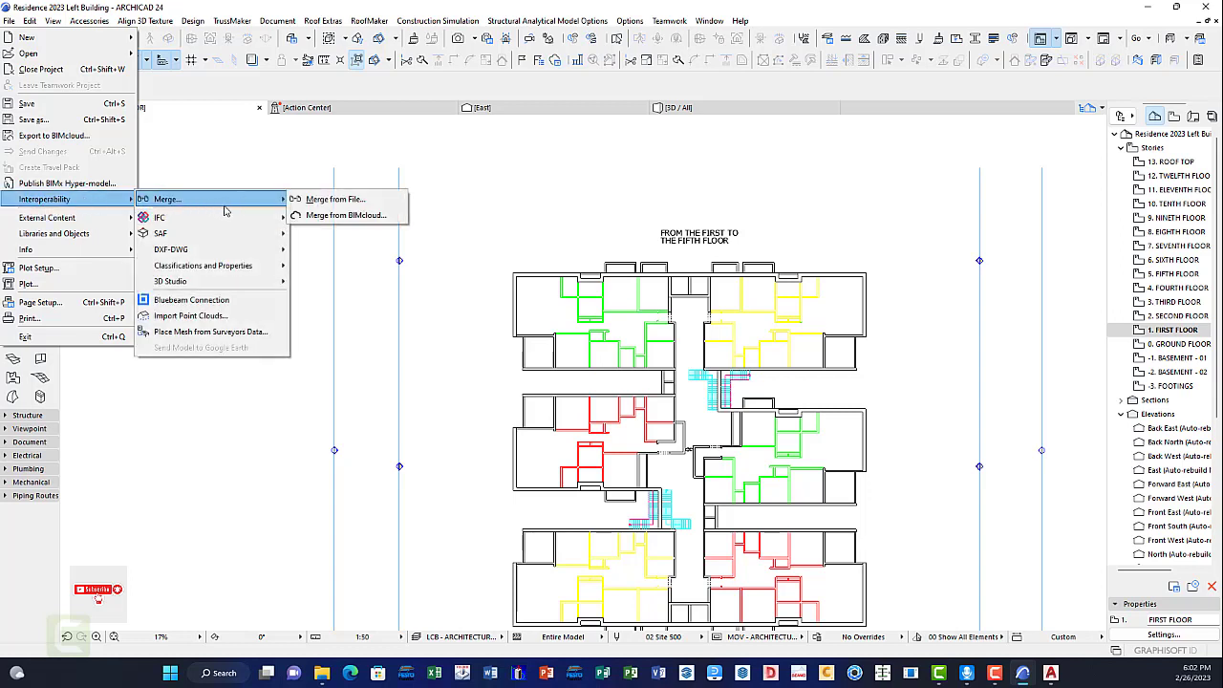
{"action": "left_click", "coordinate": [350, 200]}
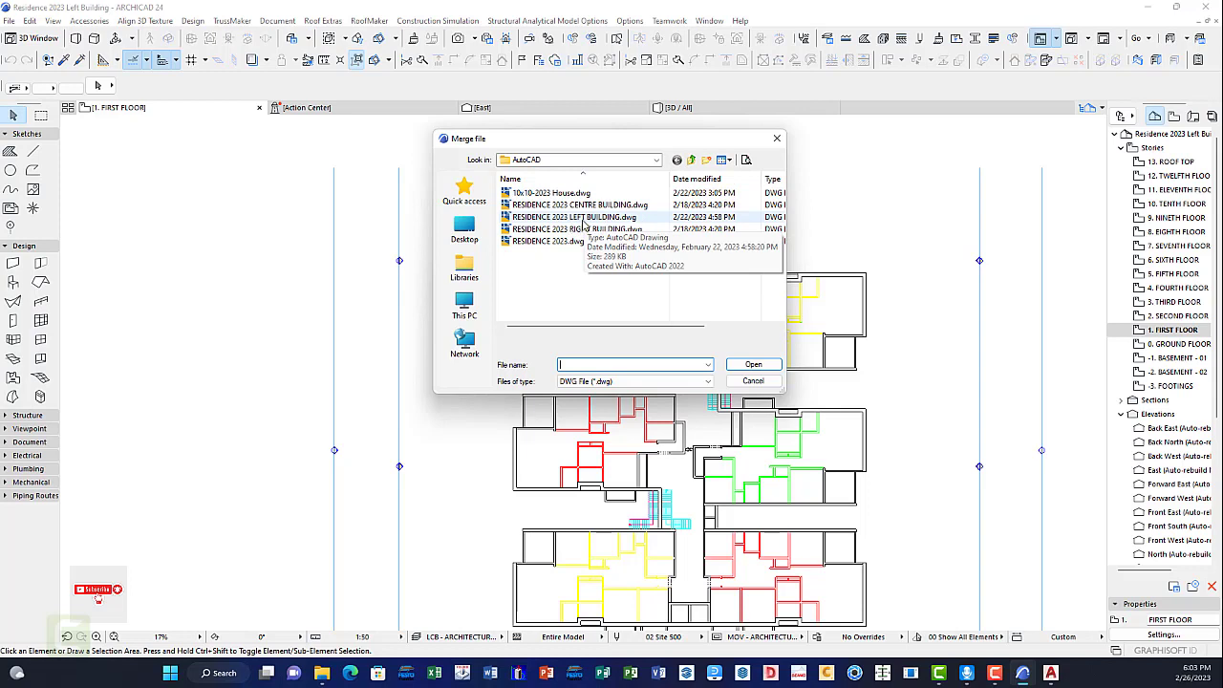
Step: Choose RESIDENCE 2023 LEFT BUILDING.dwg with DWG File type to merge
{"action": "left_click", "coordinate": [583, 218]}
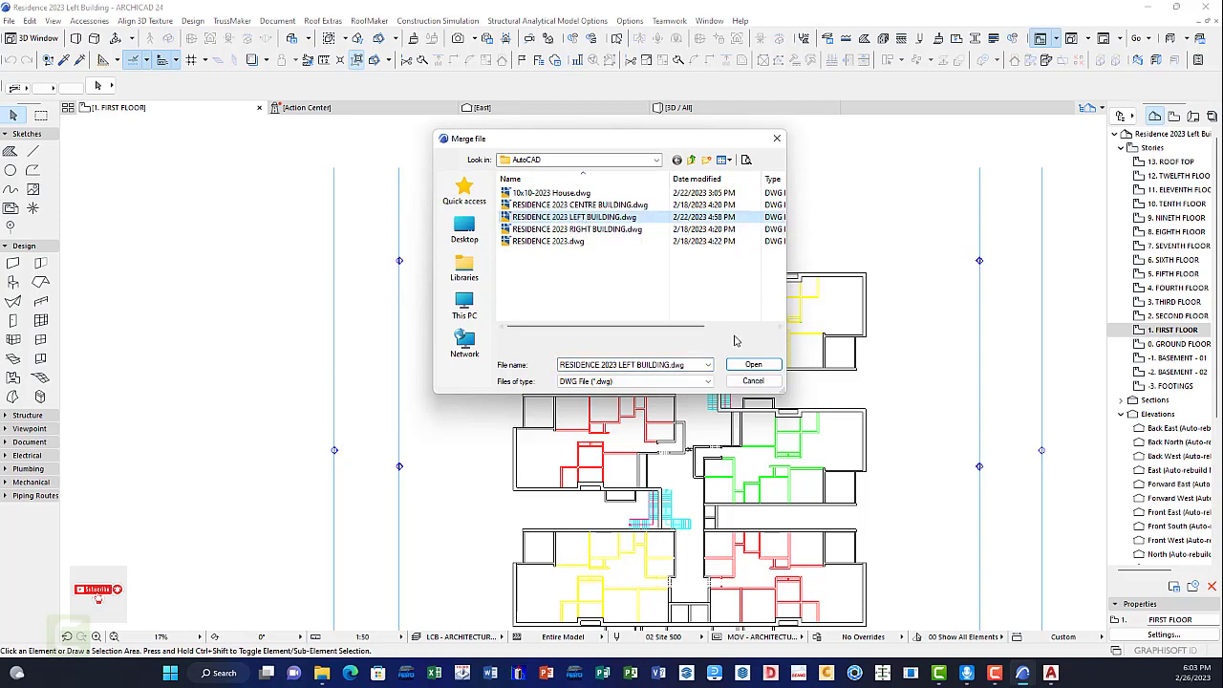
{"action": "left_click", "coordinate": [632, 381]}
{"action": "left_click", "coordinate": [632, 382]}
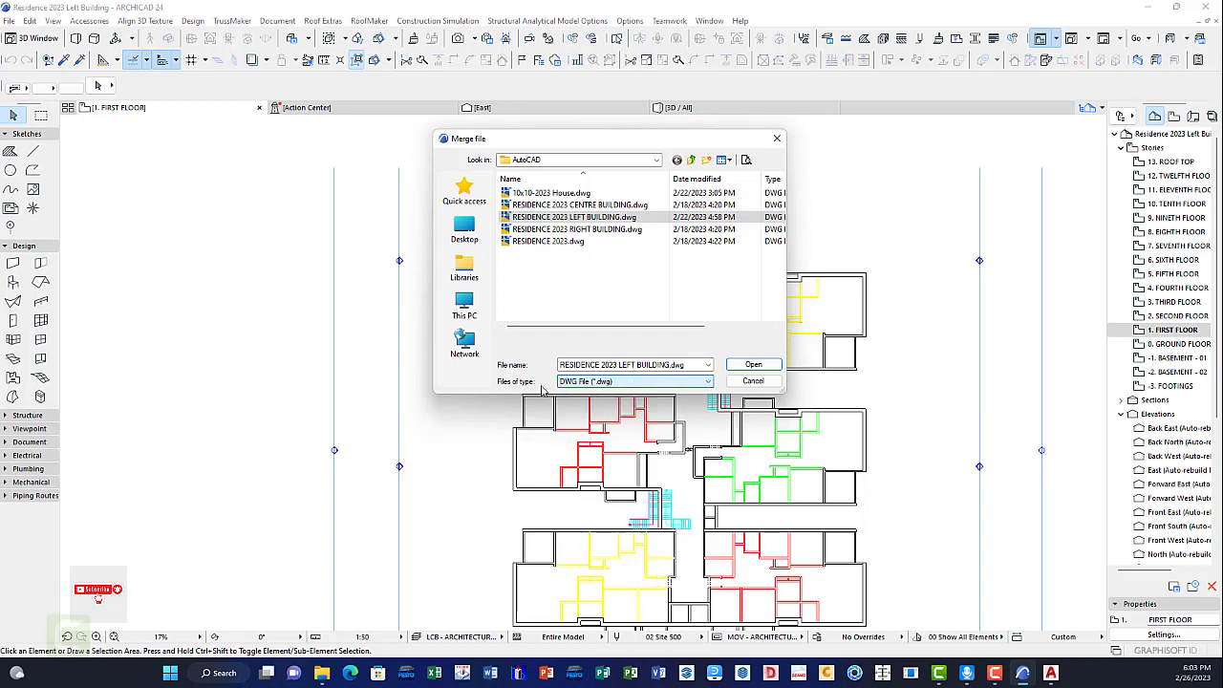
{"action": "left_click", "coordinate": [751, 367]}
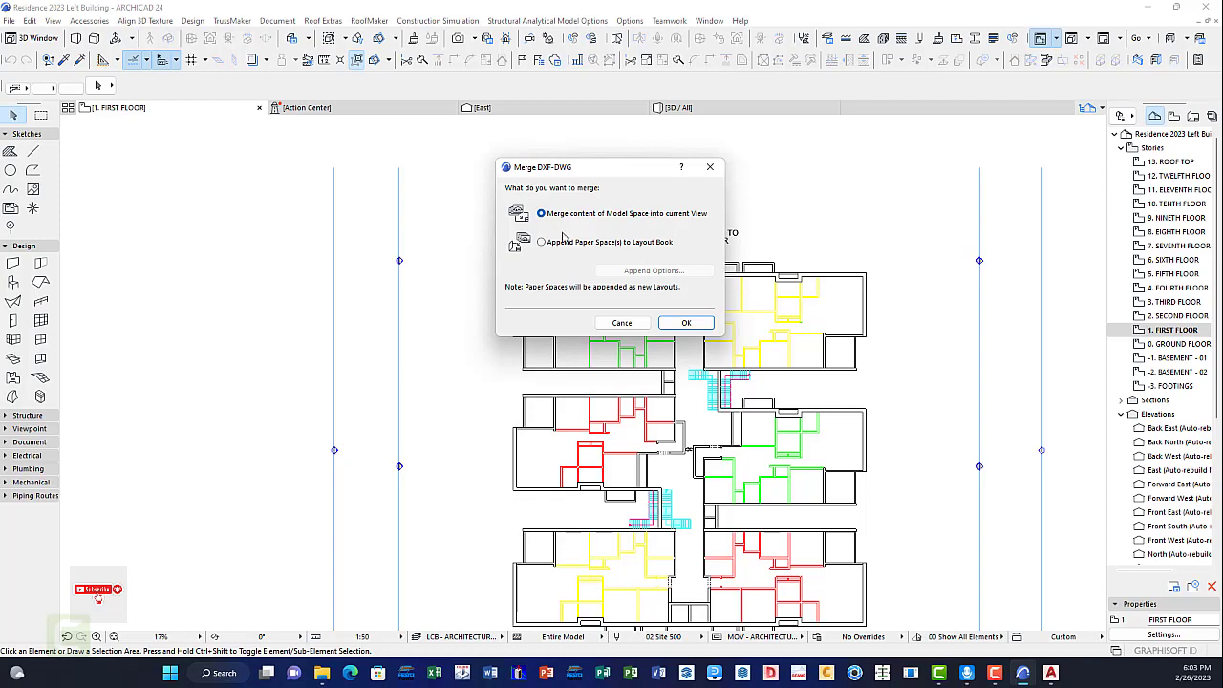
Step: Merge model space into the current view, then cancel at the locked-file notice
{"action": "left_click", "coordinate": [686, 322]}
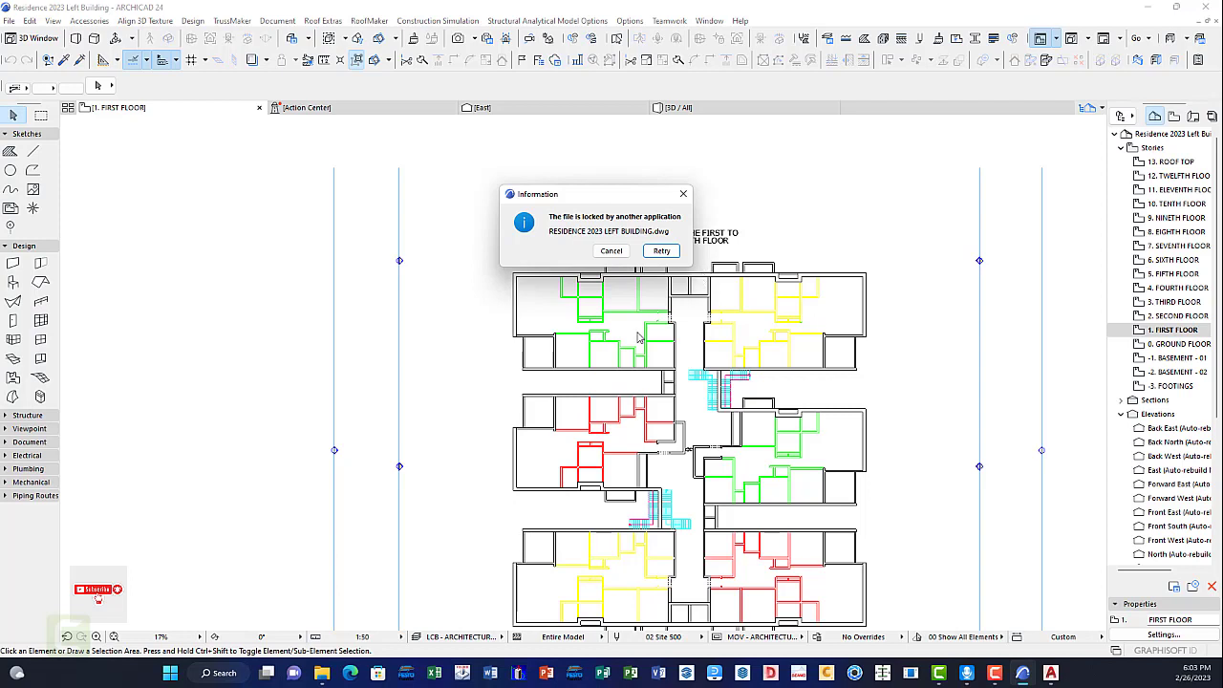
{"action": "left_click_drag", "start_coordinate": [618, 200], "coordinate": [558, 185]}
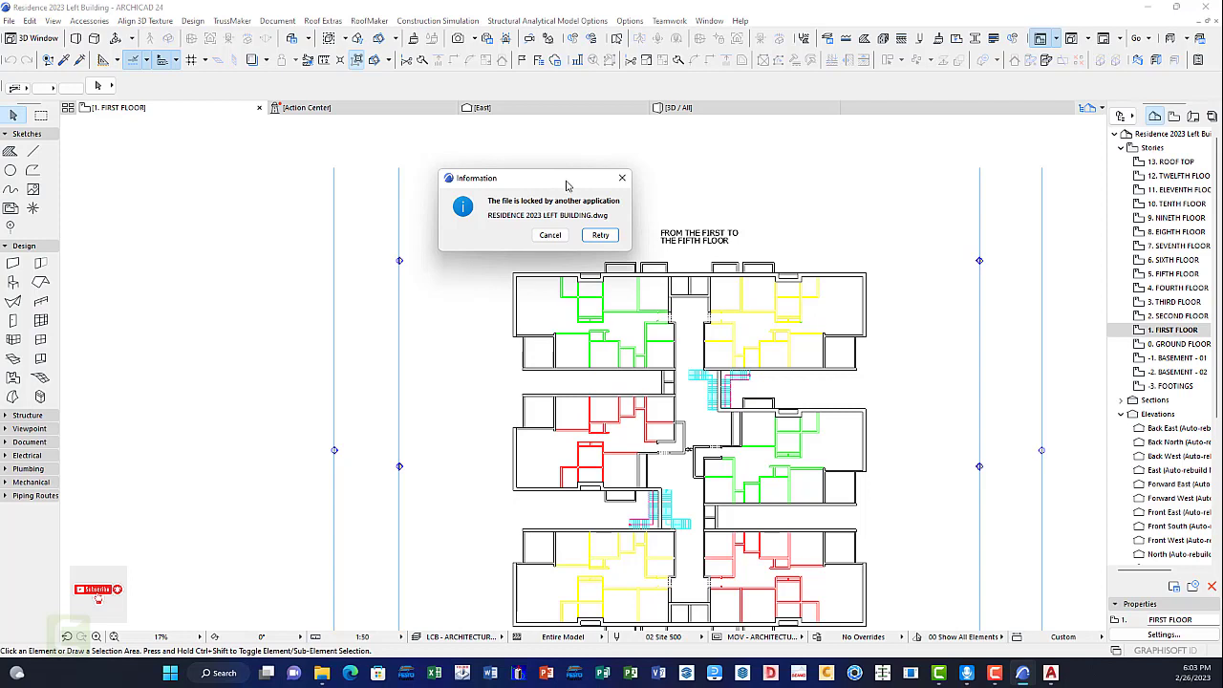
{"action": "left_click_drag", "start_coordinate": [556, 182], "coordinate": [547, 154]}
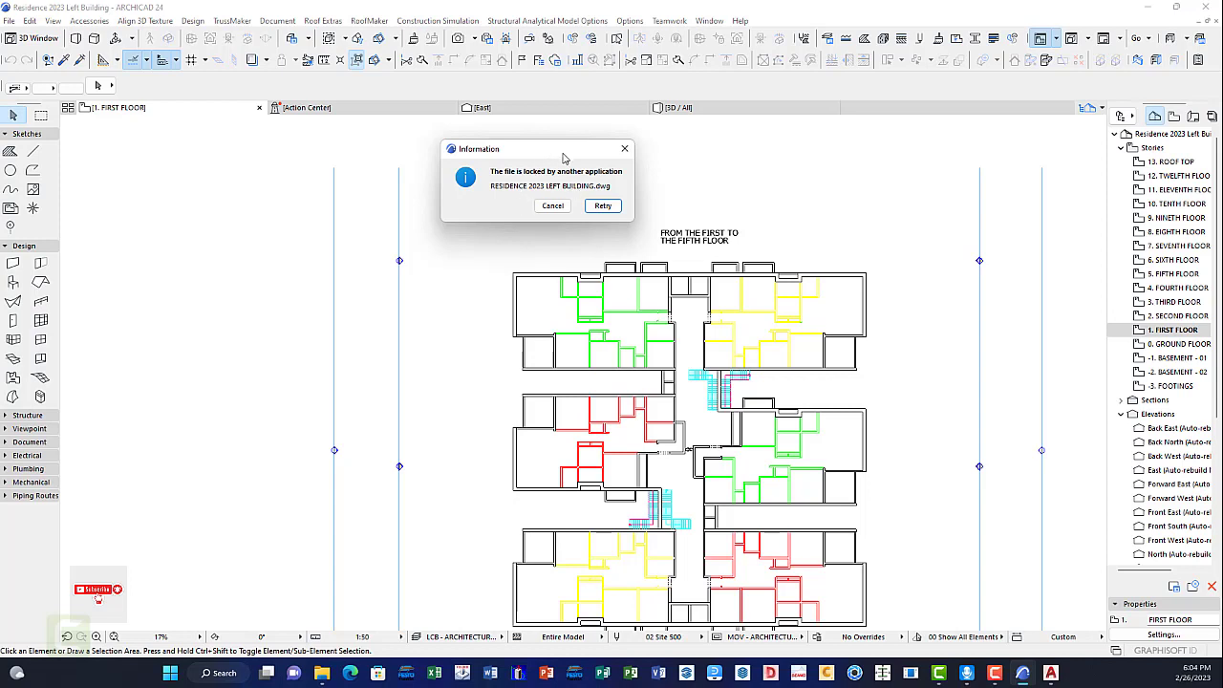
{"action": "left_click_drag", "start_coordinate": [561, 155], "coordinate": [614, 163]}
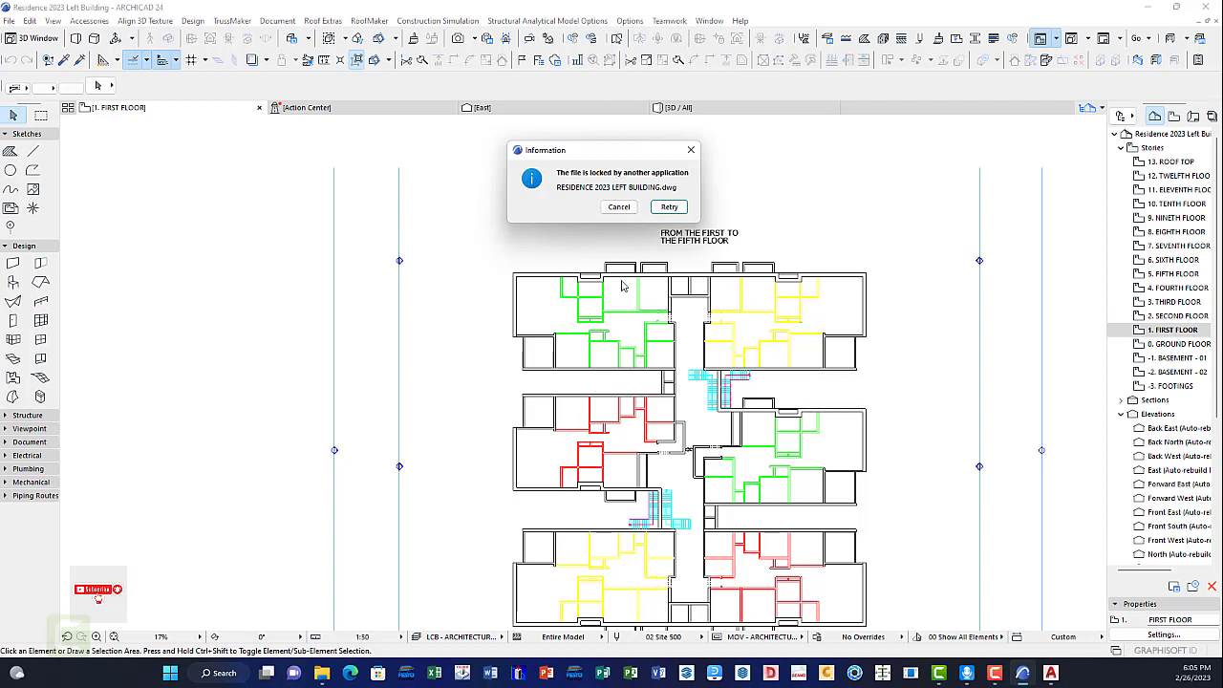
{"action": "left_click", "coordinate": [617, 209]}
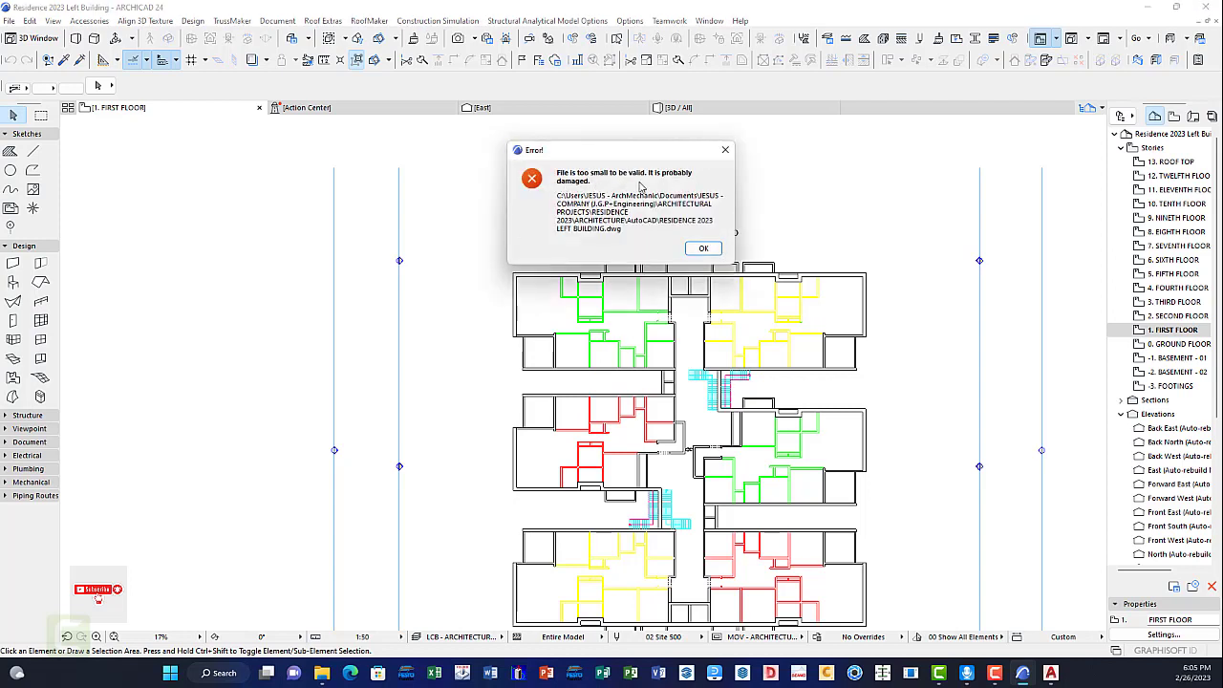
{"action": "left_click", "coordinate": [725, 150]}
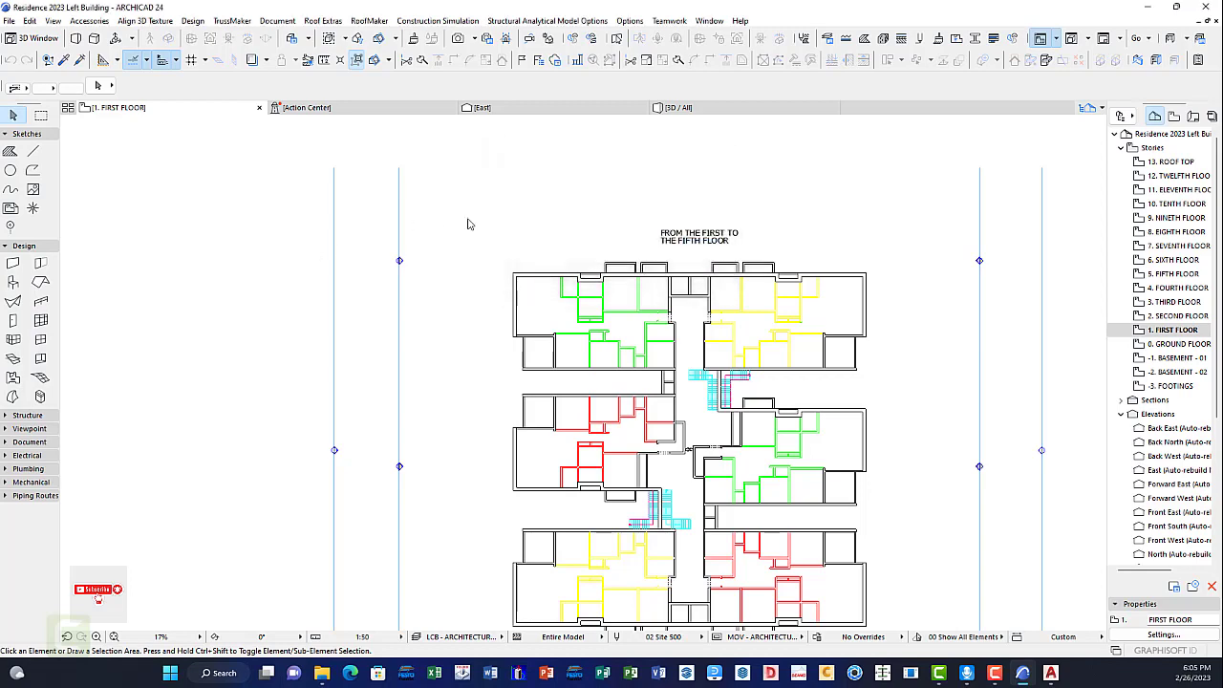
{"action": "scroll", "coordinate": [616, 246], "scroll_direction": "down", "scroll_amount": 2}
{"action": "scroll", "coordinate": [630, 252], "scroll_direction": "up", "scroll_amount": 2}
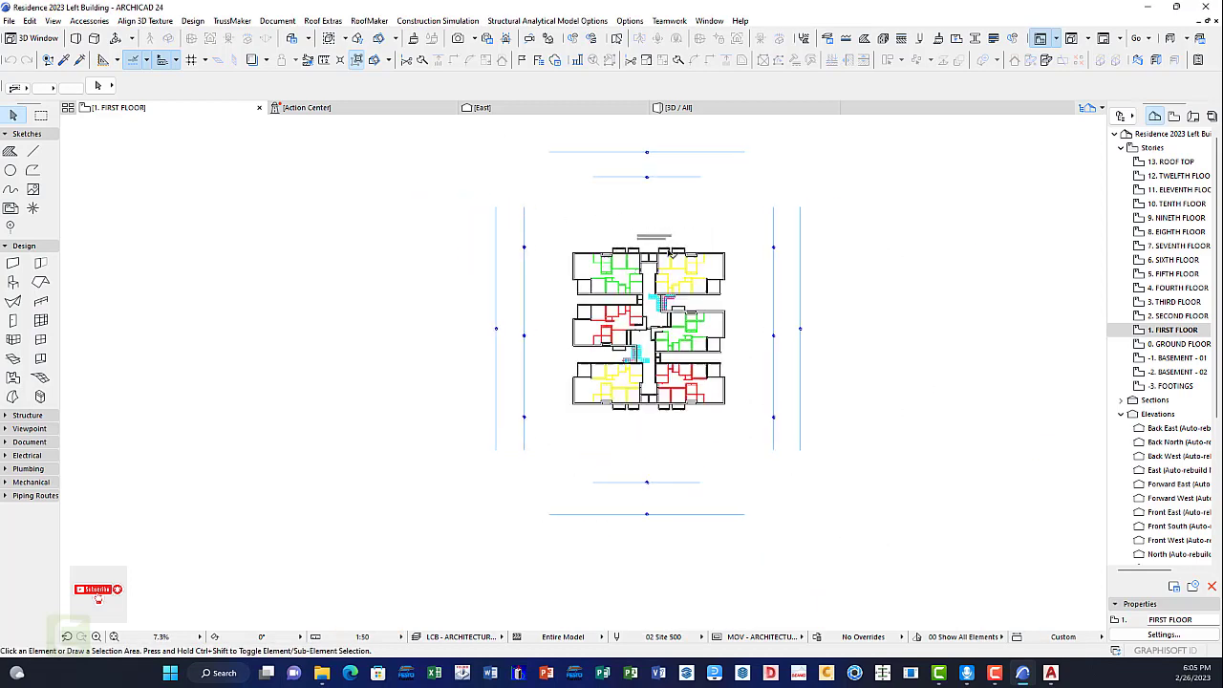
{"action": "scroll", "coordinate": [639, 256], "scroll_direction": "down", "scroll_amount": 2}
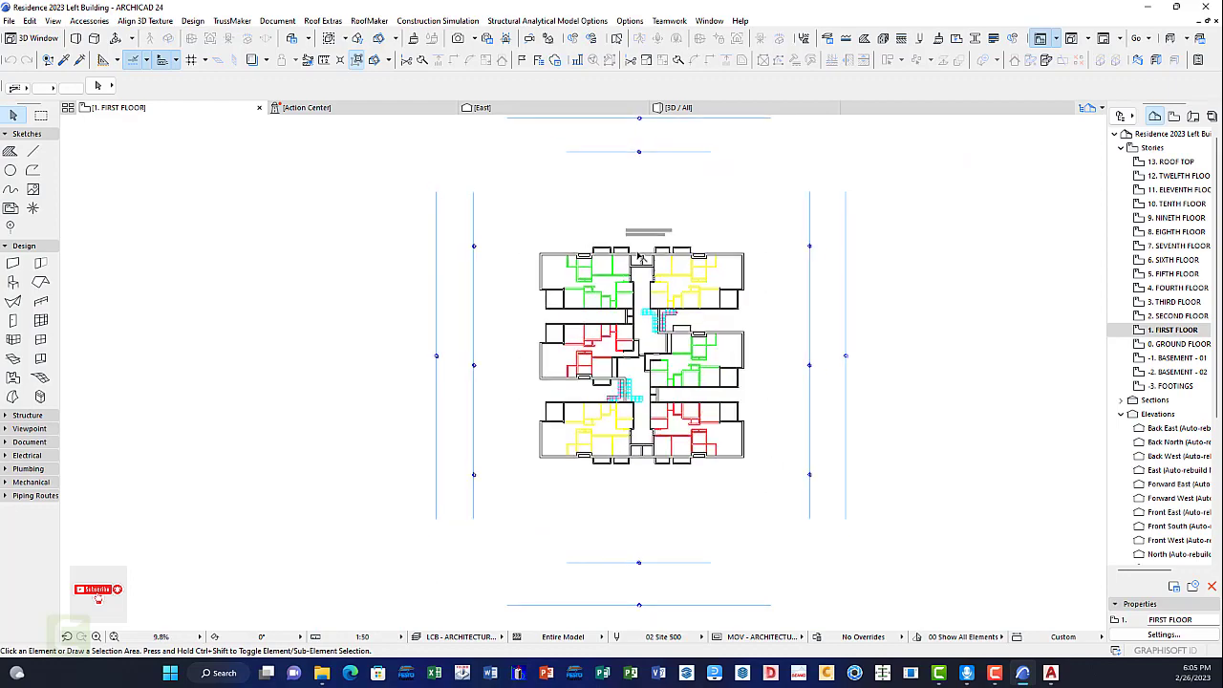
{"action": "scroll", "coordinate": [653, 302], "scroll_direction": "up", "scroll_amount": 1}
{"action": "scroll", "coordinate": [650, 287], "scroll_direction": "up", "scroll_amount": 1}
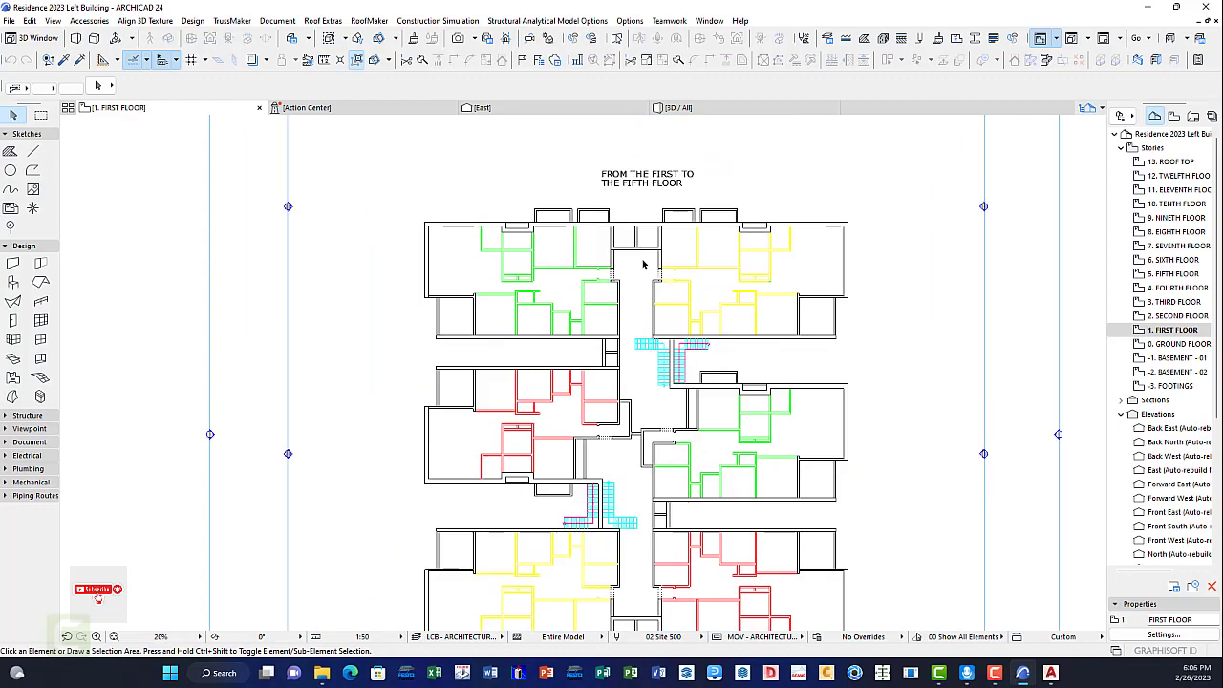
{"action": "scroll", "coordinate": [648, 286], "scroll_direction": "down", "scroll_amount": 1}
{"action": "scroll", "coordinate": [639, 369], "scroll_direction": "up", "scroll_amount": 1}
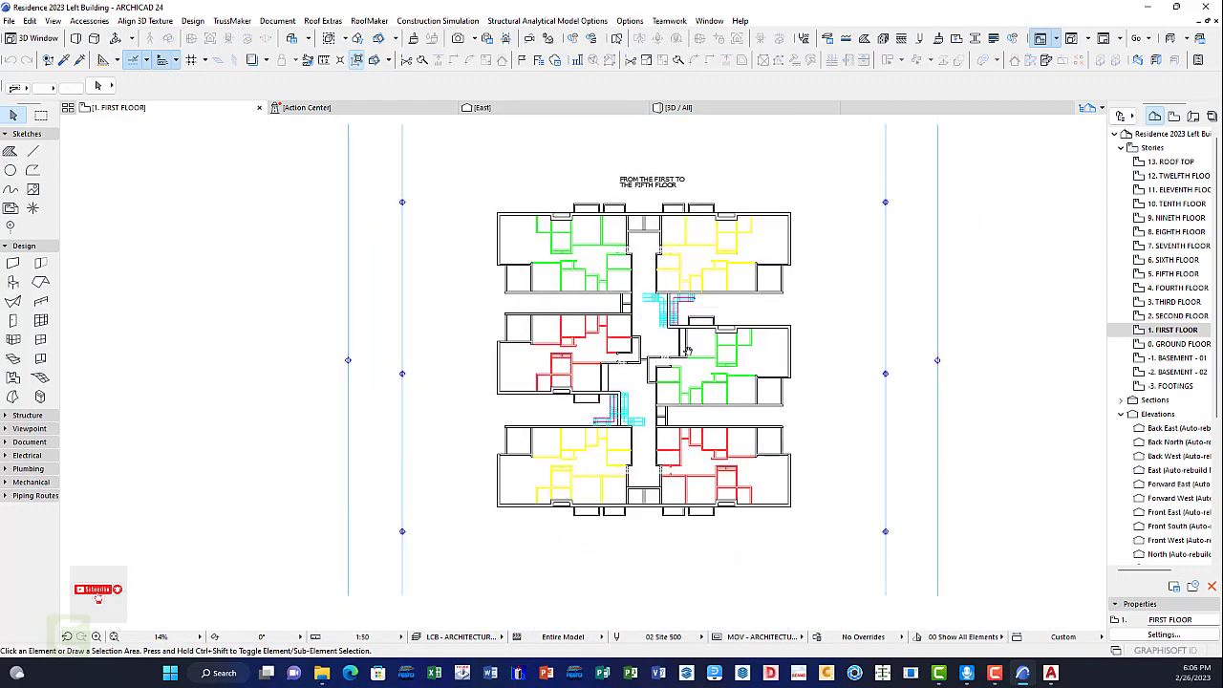
{"action": "scroll", "coordinate": [673, 308], "scroll_direction": "down", "scroll_amount": 7}
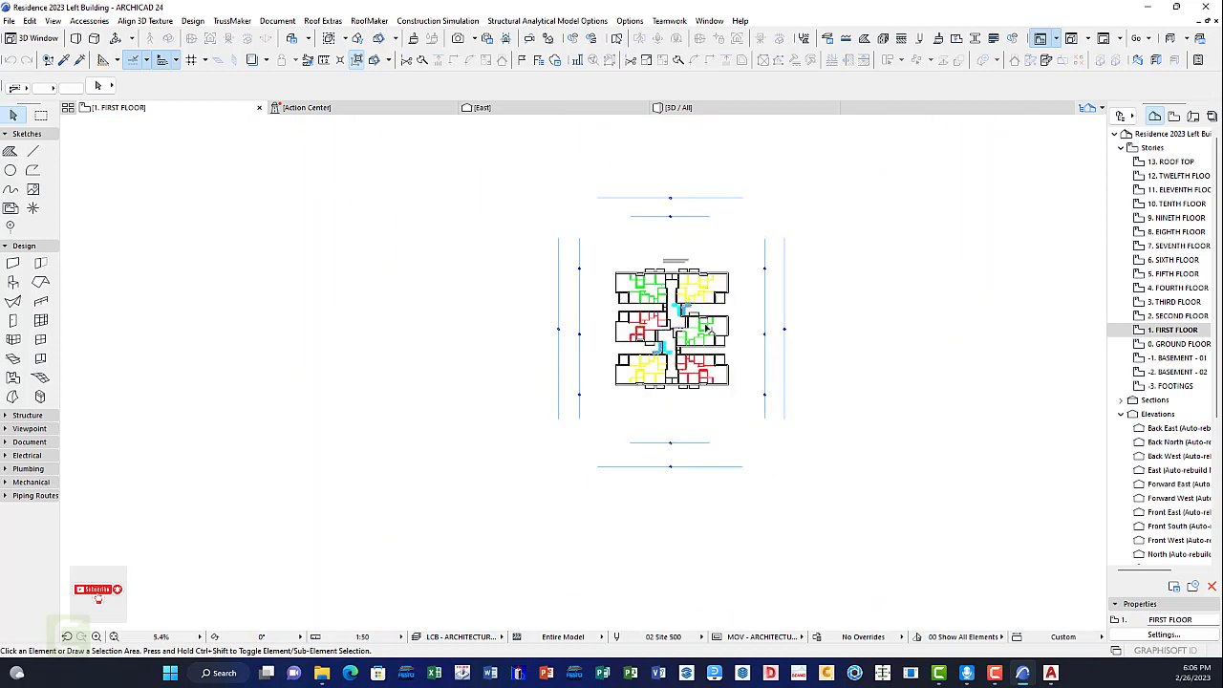
{"action": "scroll", "coordinate": [704, 363], "scroll_direction": "up", "scroll_amount": 4}
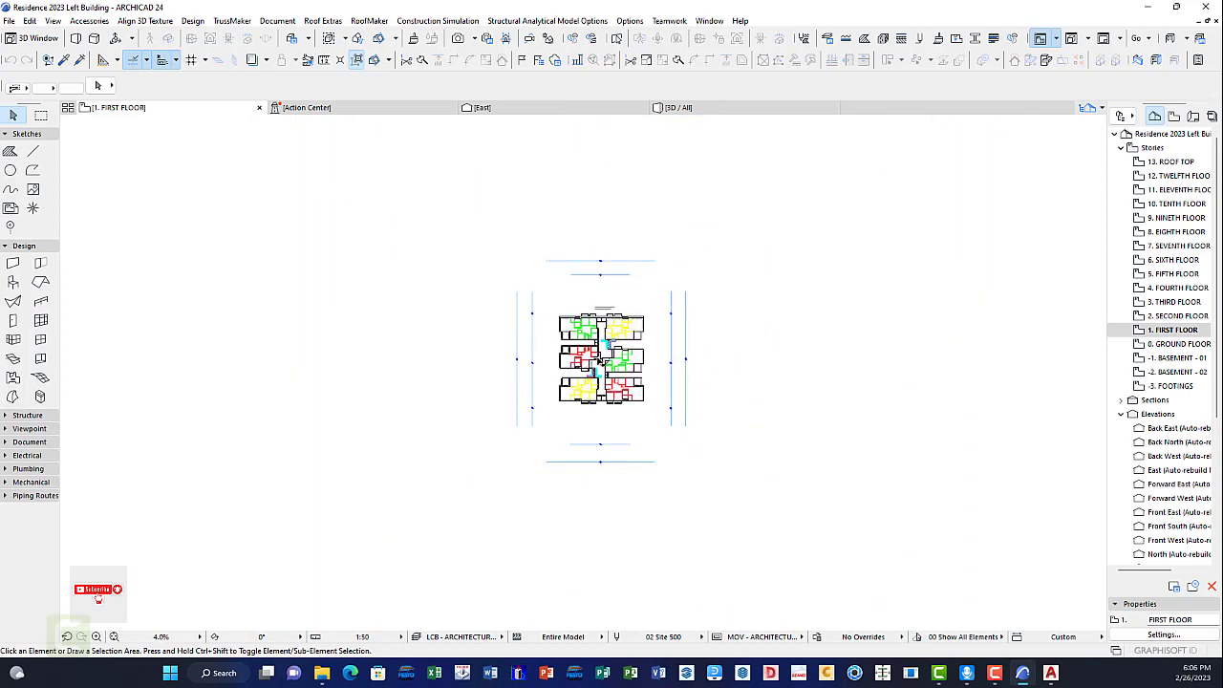
{"action": "scroll", "coordinate": [629, 306], "scroll_direction": "up", "scroll_amount": 1}
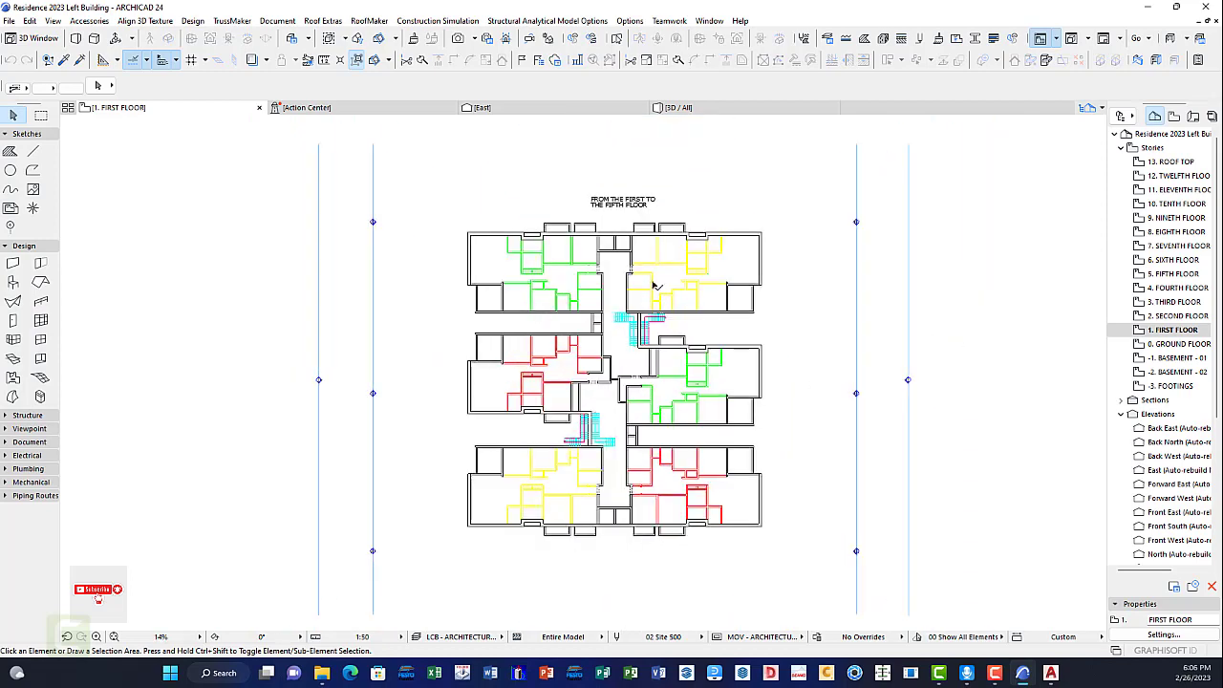
{"action": "scroll", "coordinate": [677, 282], "scroll_direction": "down", "scroll_amount": 2}
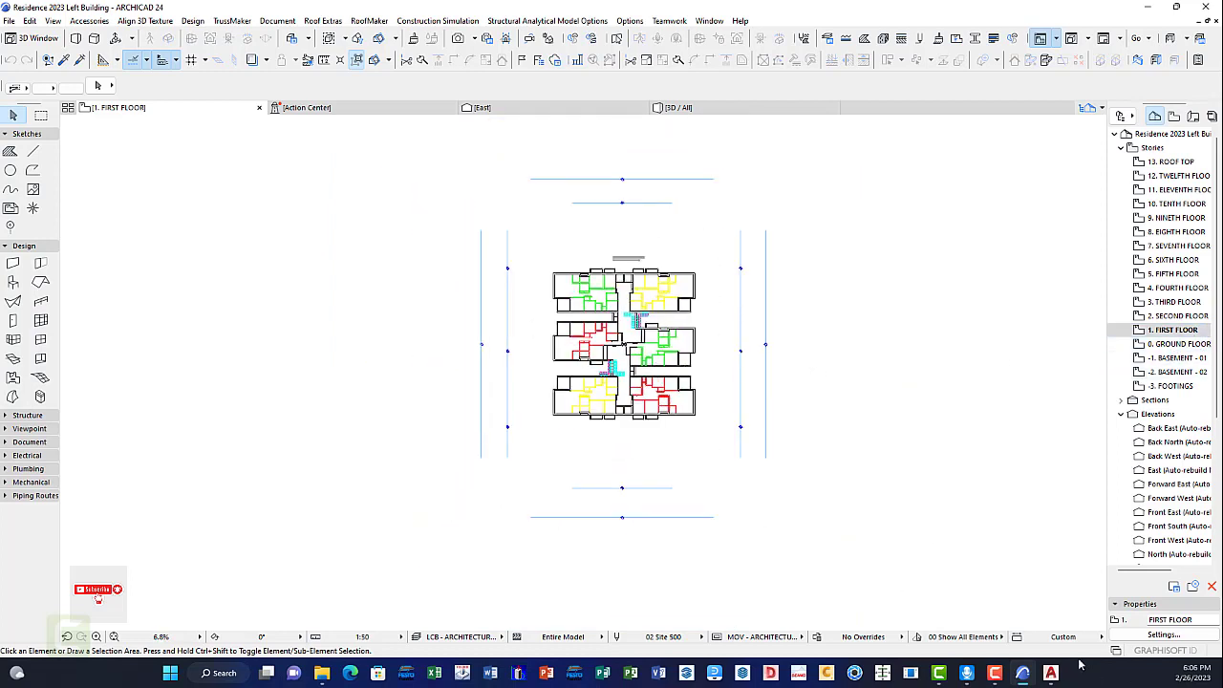
{"action": "left_click", "coordinate": [1051, 673]}
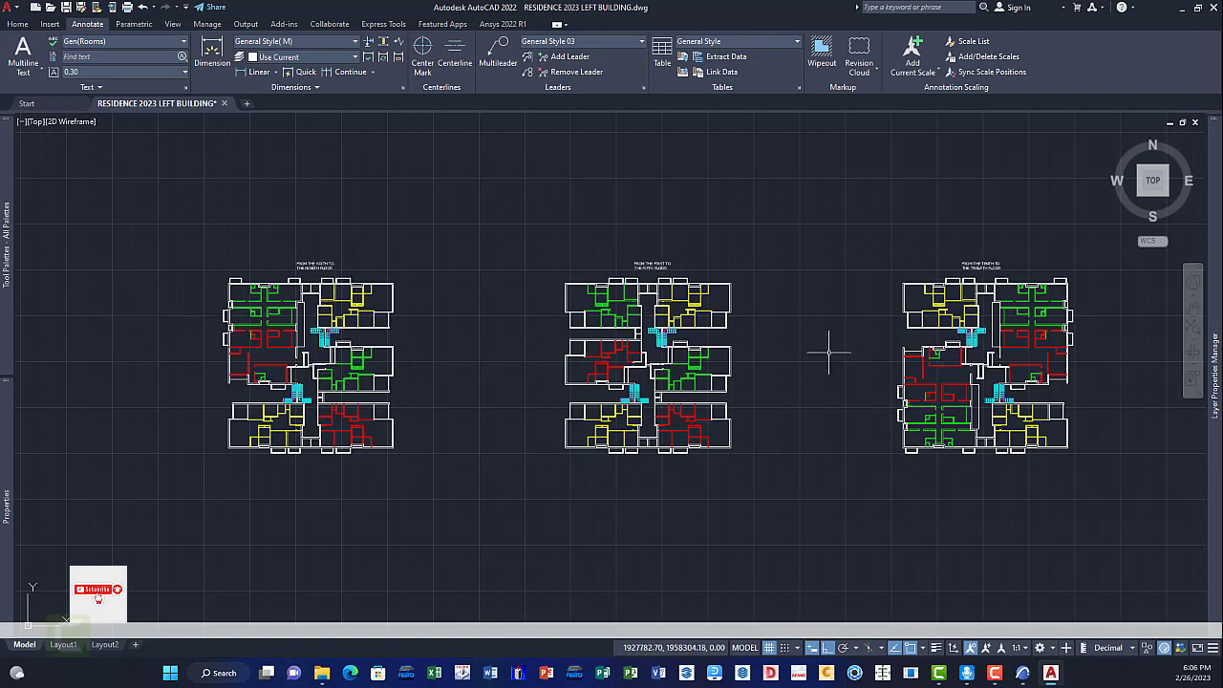
{"action": "left_click", "coordinate": [1024, 673]}
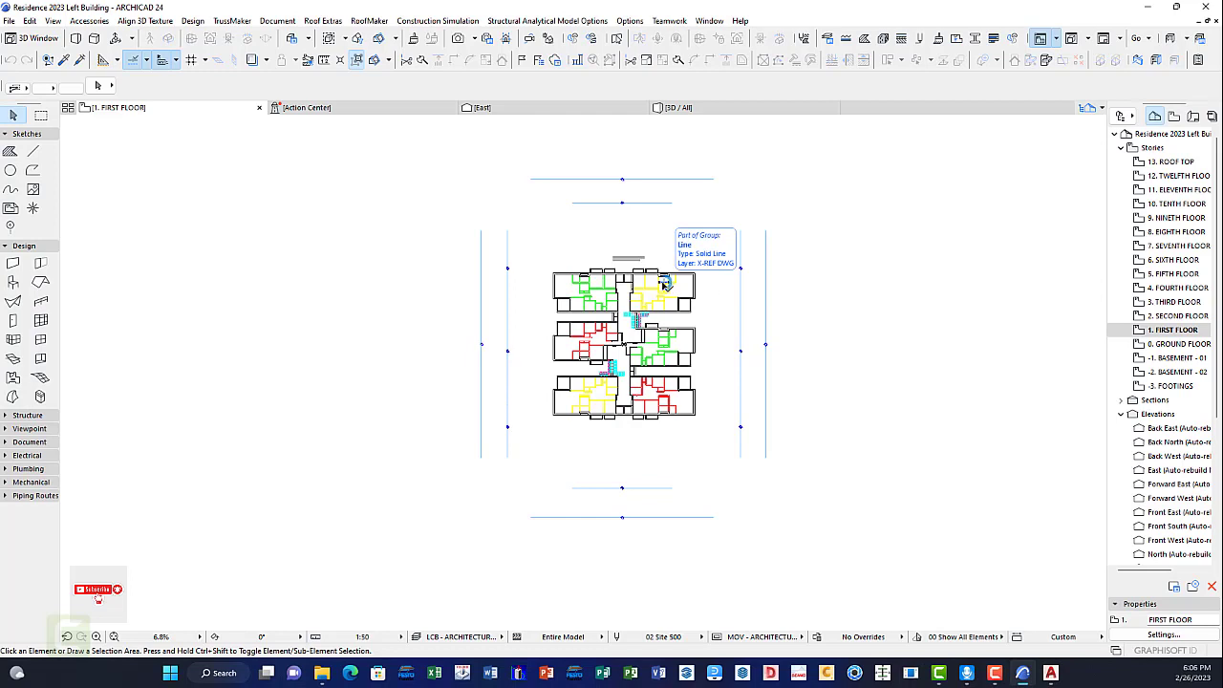
{"action": "left_click", "coordinate": [664, 283]}
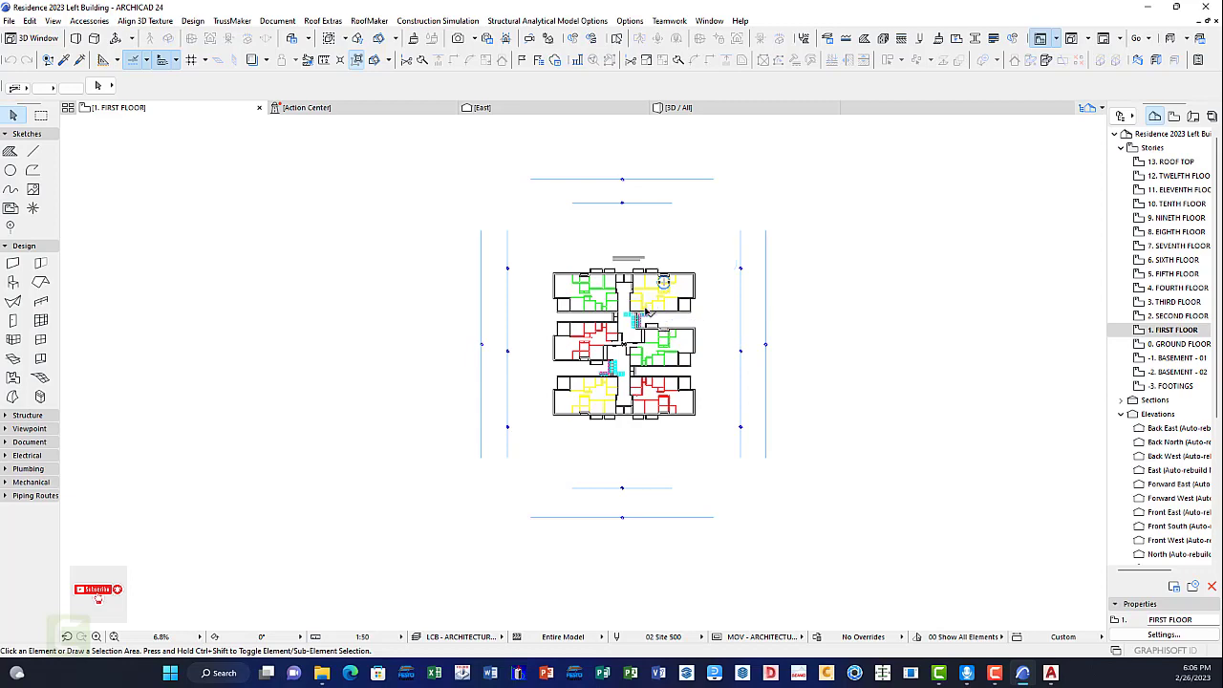
{"action": "scroll", "coordinate": [630, 320], "scroll_direction": "up", "scroll_amount": 3}
{"action": "scroll", "coordinate": [631, 320], "scroll_direction": "up", "scroll_amount": 1}
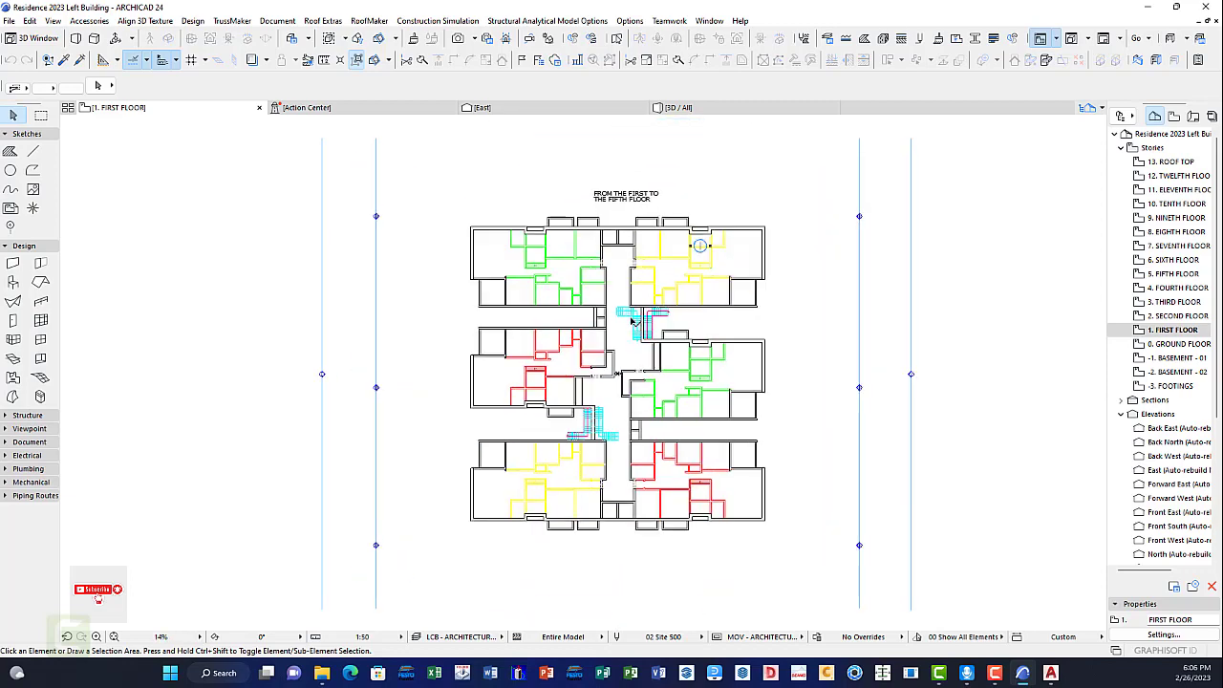
{"action": "left_click", "coordinate": [723, 353]}
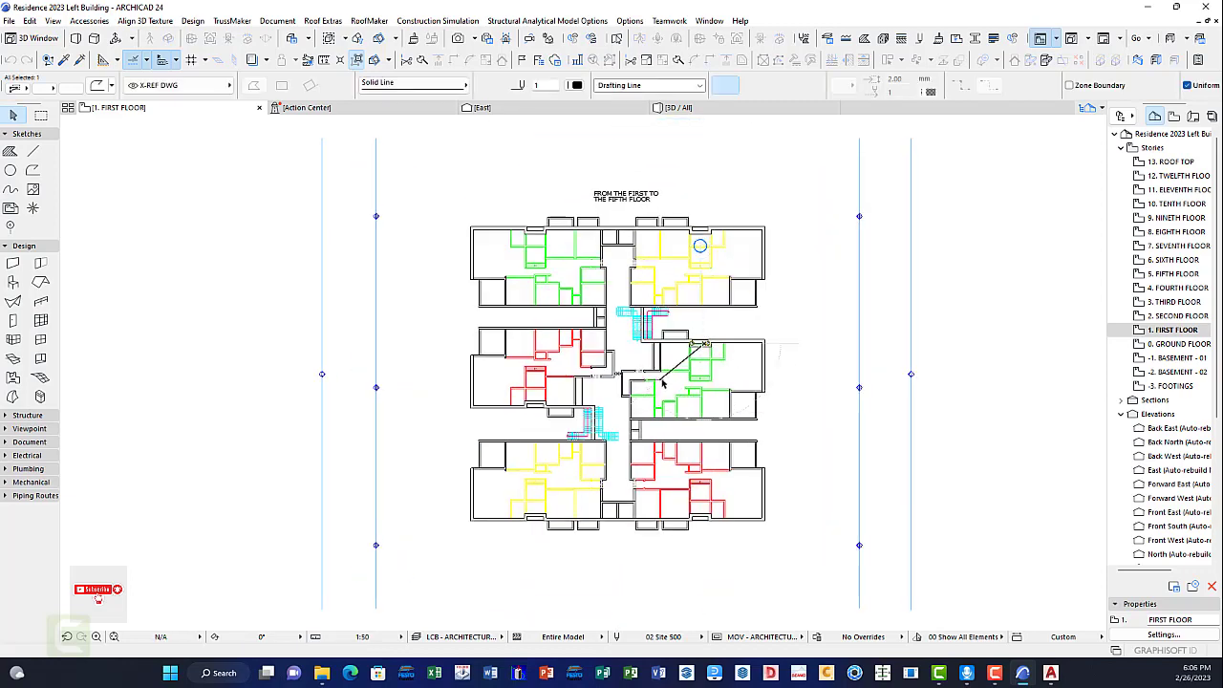
{"action": "key", "text": "Escape"}
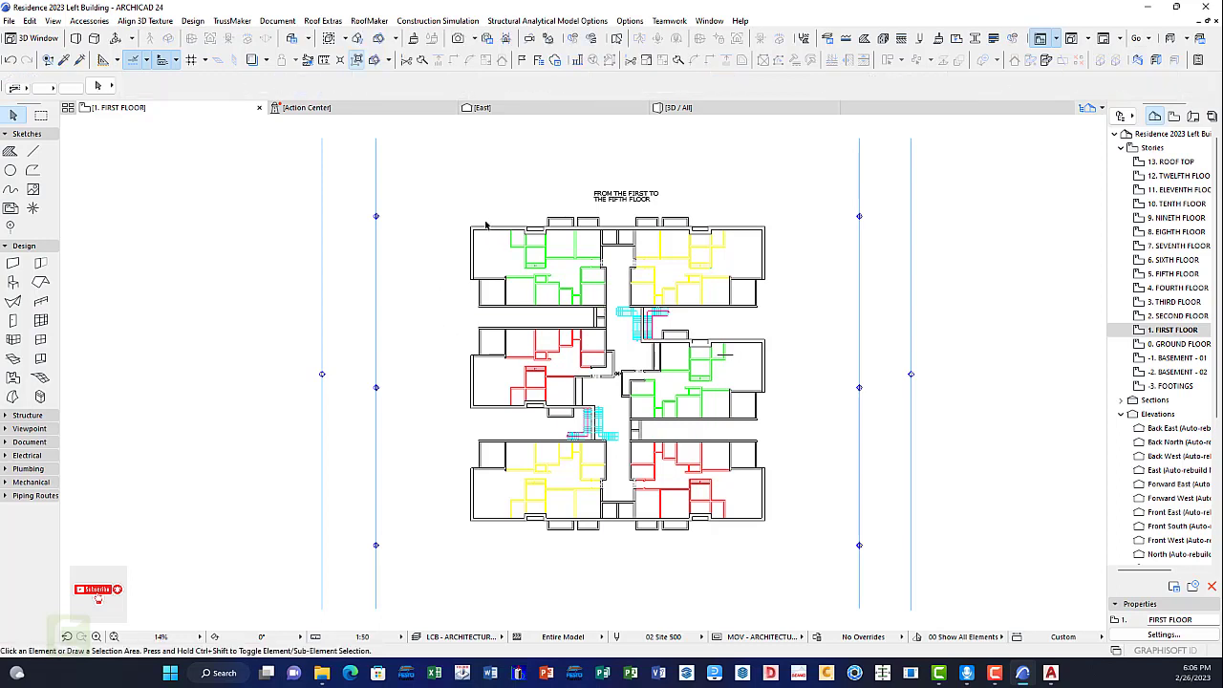
{"action": "left_click", "coordinate": [626, 302]}
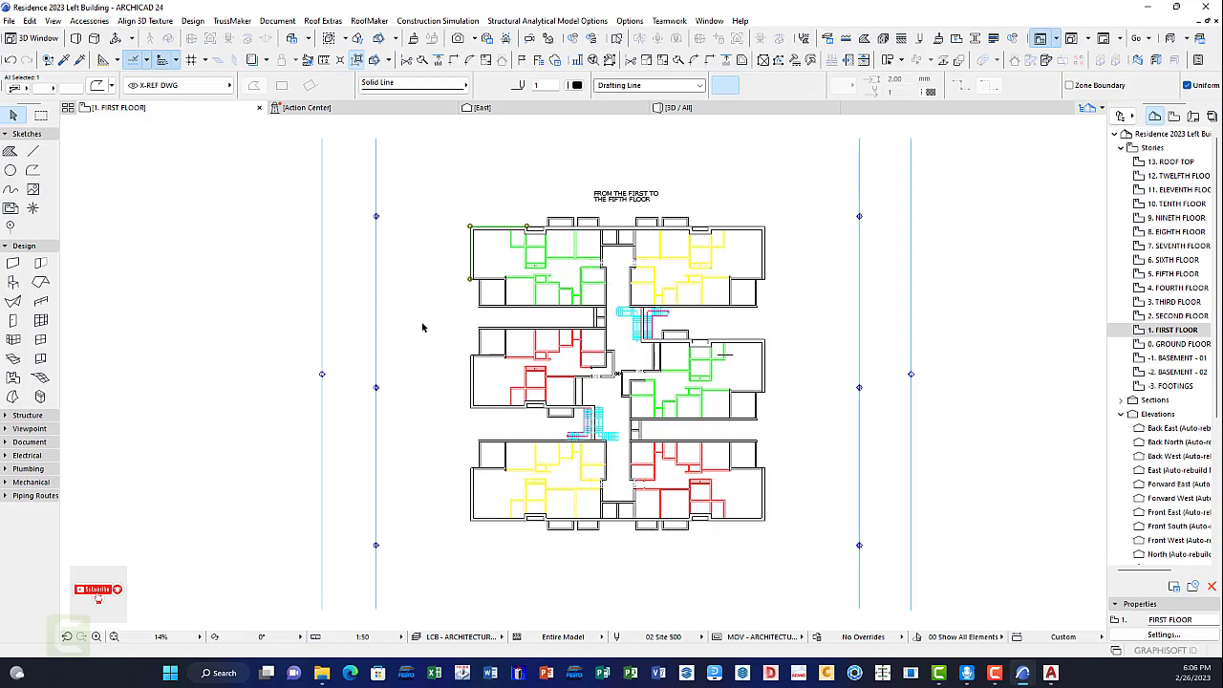
{"action": "key", "text": "Escape"}
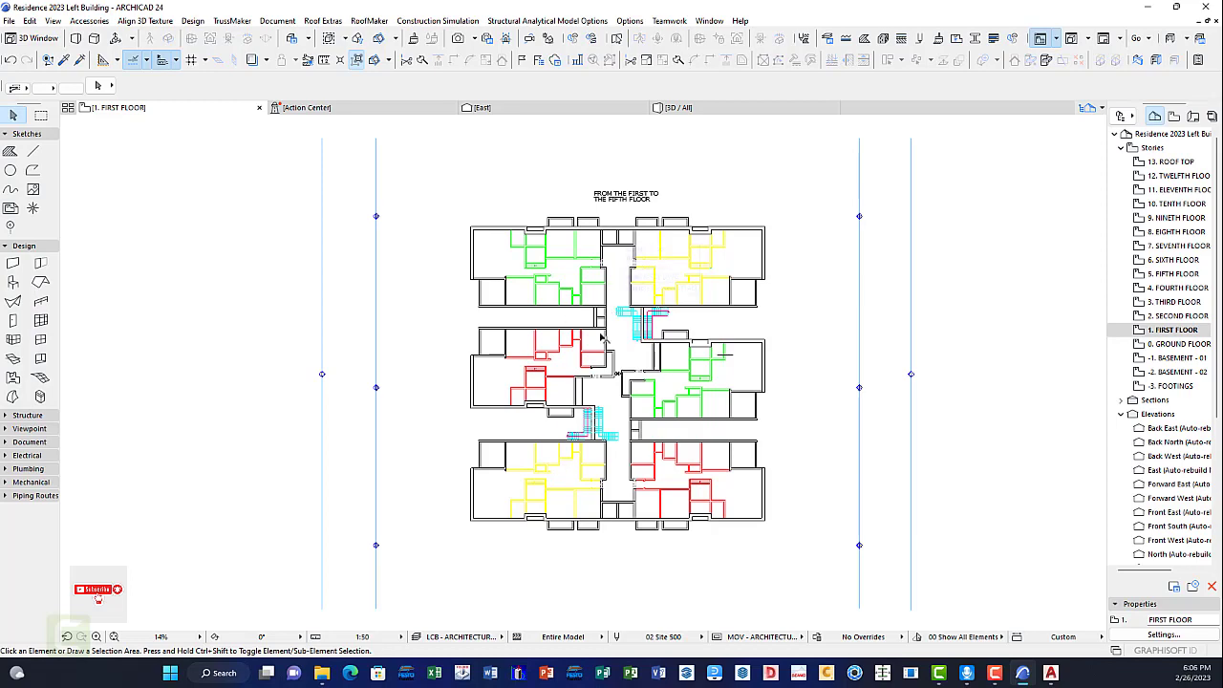
{"action": "scroll", "coordinate": [633, 318], "scroll_direction": "down", "scroll_amount": 2}
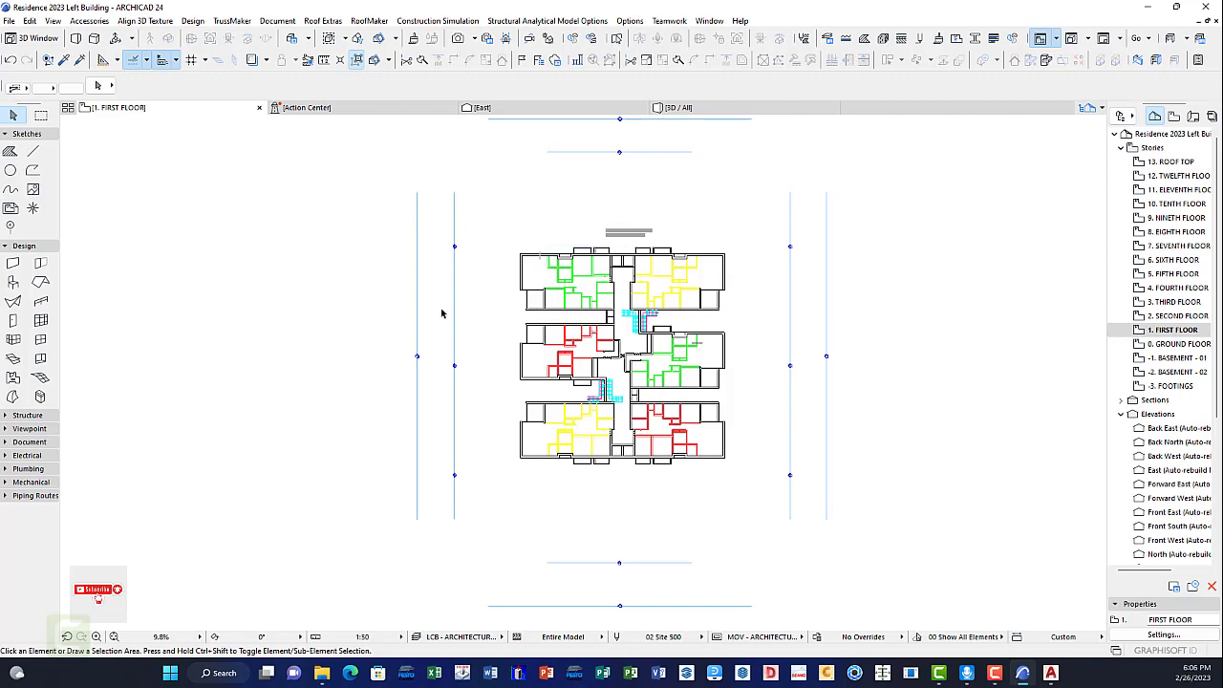
{"action": "scroll", "coordinate": [629, 340], "scroll_direction": "up", "scroll_amount": 4}
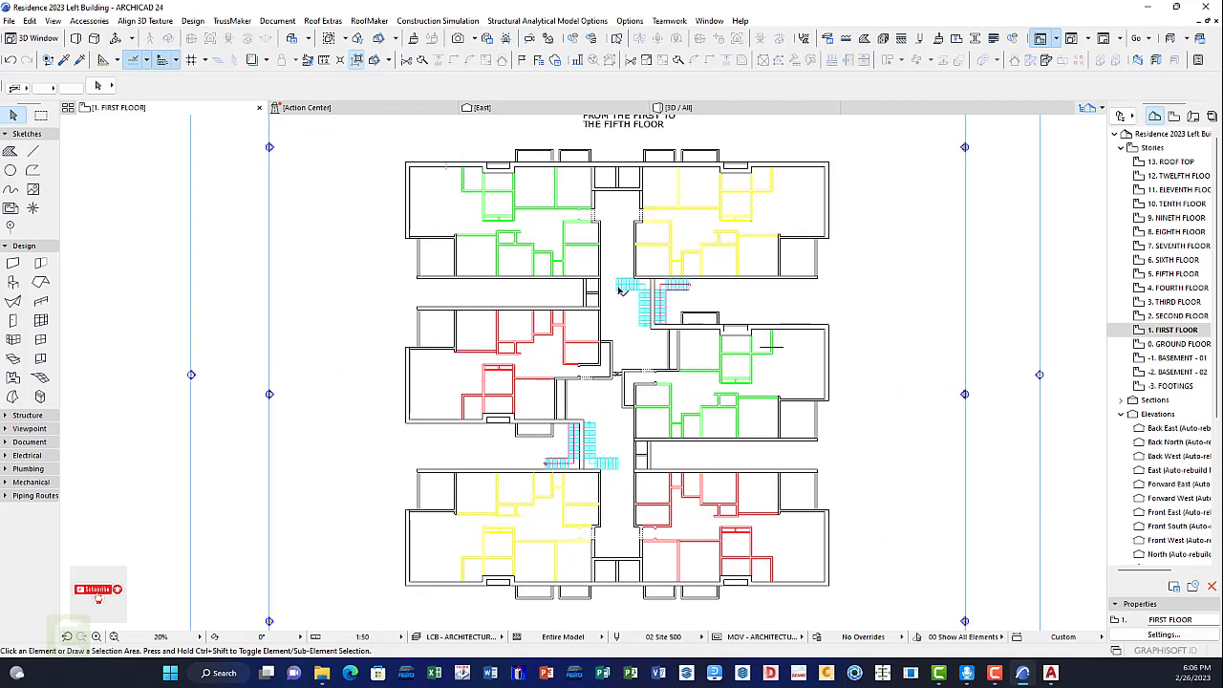
{"action": "scroll", "coordinate": [621, 289], "scroll_direction": "down", "scroll_amount": 2}
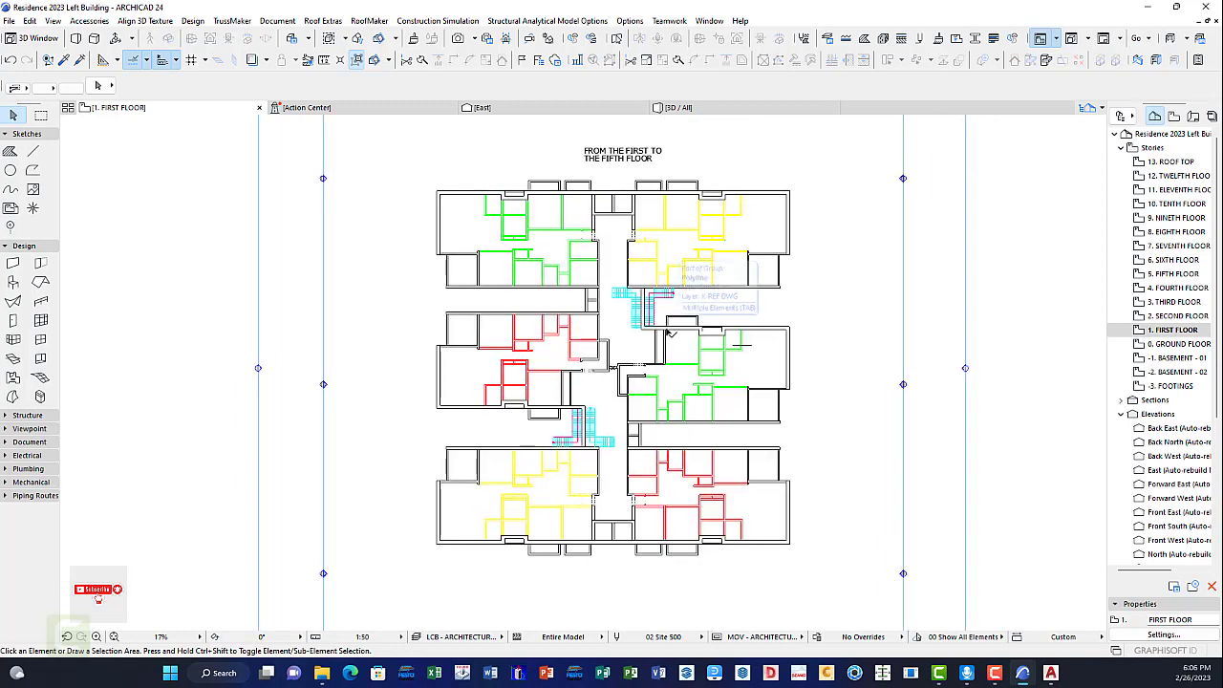
Step: Select the imported drawing and confirm its layer is X-REF DWG
{"action": "left_click", "coordinate": [667, 332]}
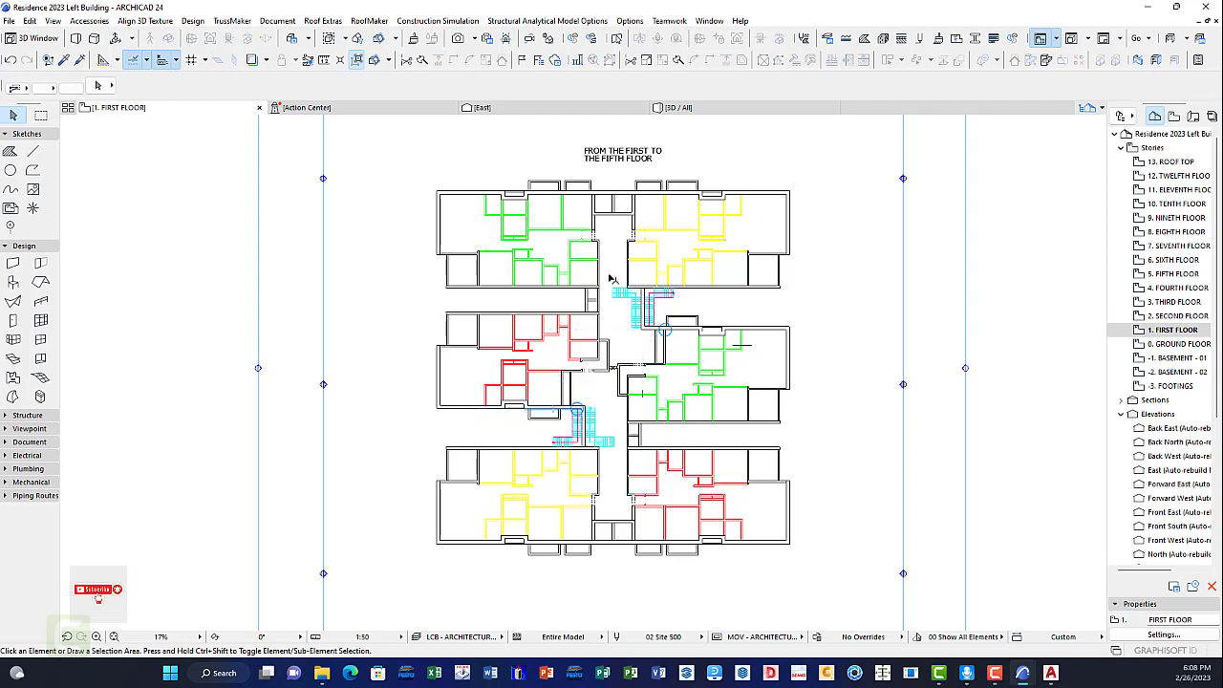
{"action": "left_click", "coordinate": [642, 340]}
{"action": "scroll", "coordinate": [641, 368], "scroll_direction": "down", "scroll_amount": 1}
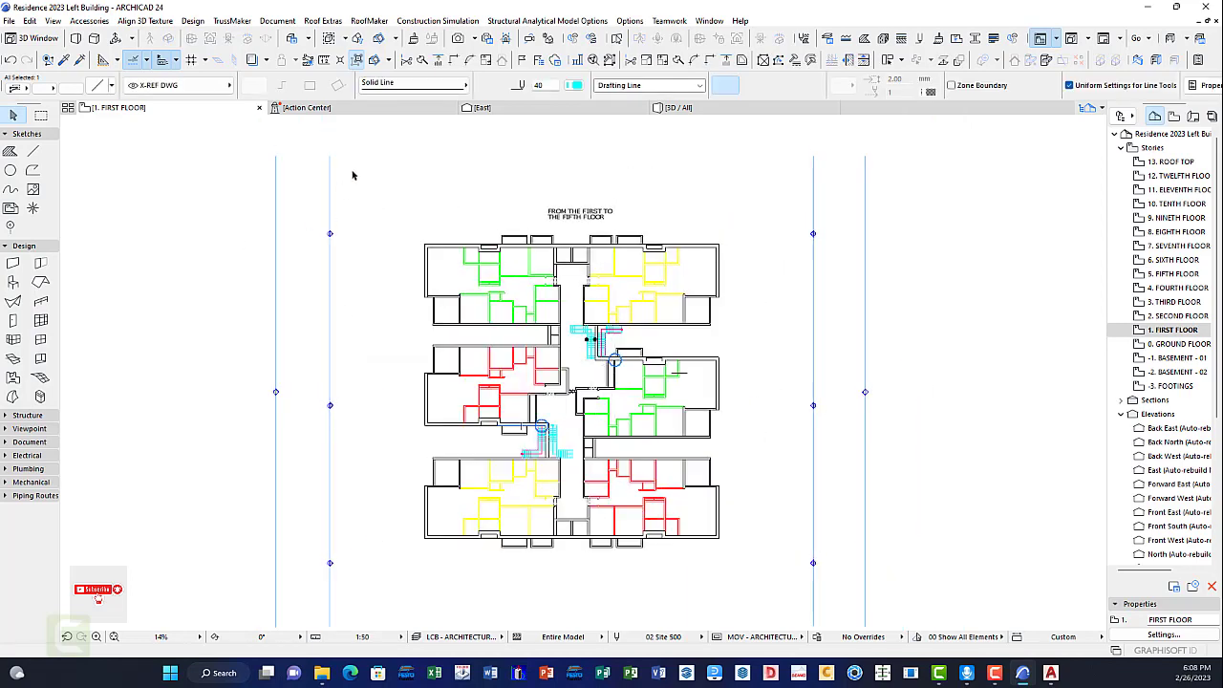
{"action": "key", "text": "ctrl+l"}
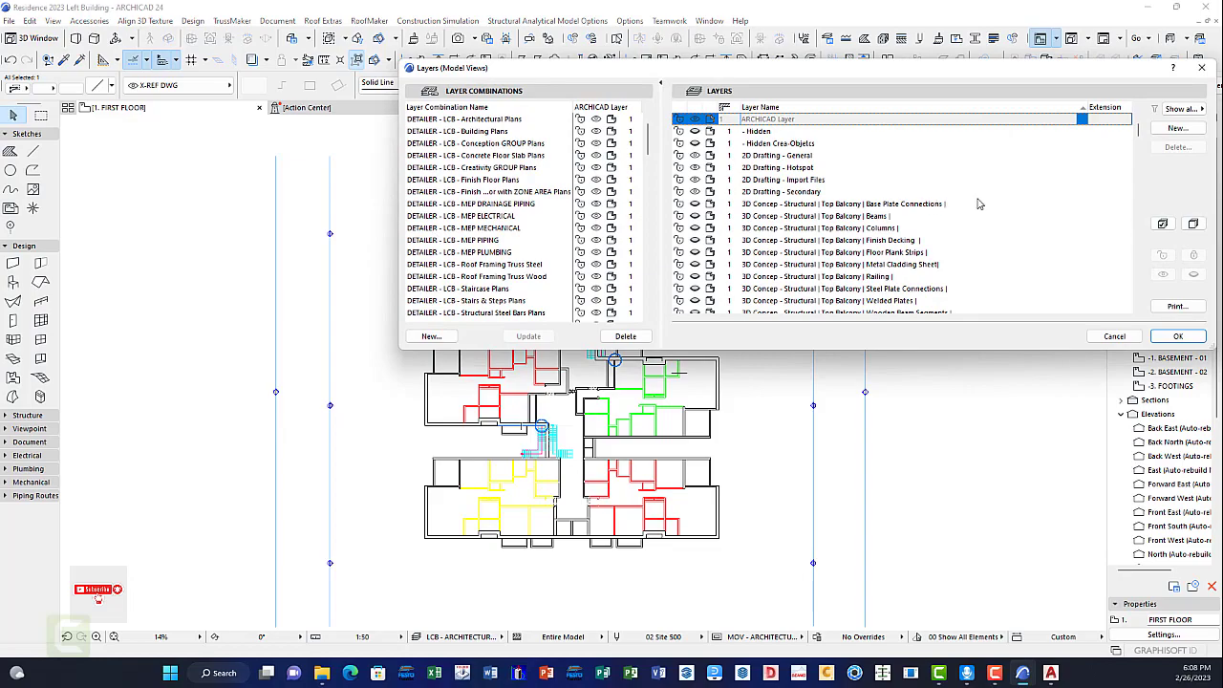
{"action": "left_click_drag", "start_coordinate": [1014, 73], "coordinate": [829, 133]}
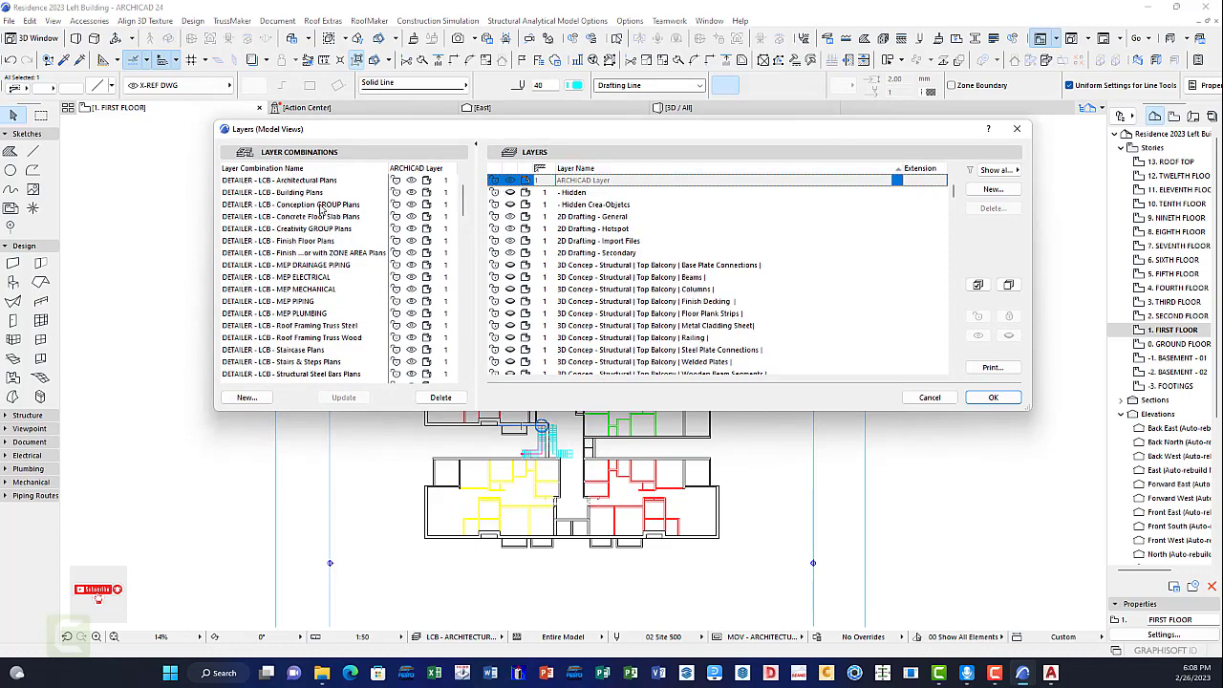
{"action": "scroll", "coordinate": [322, 211], "scroll_direction": "down", "scroll_amount": 10}
{"action": "scroll", "coordinate": [336, 263], "scroll_direction": "down", "scroll_amount": 10}
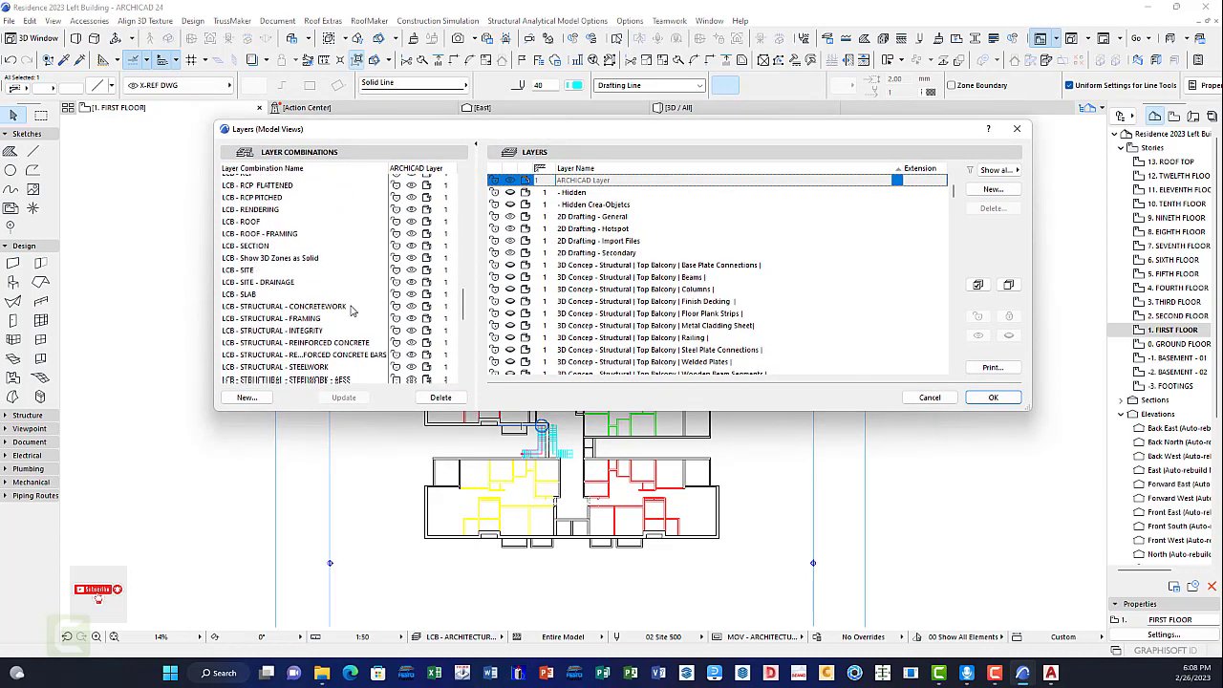
{"action": "scroll", "coordinate": [710, 277], "scroll_direction": "down", "scroll_amount": 5}
{"action": "scroll", "coordinate": [710, 277], "scroll_direction": "down", "scroll_amount": 15}
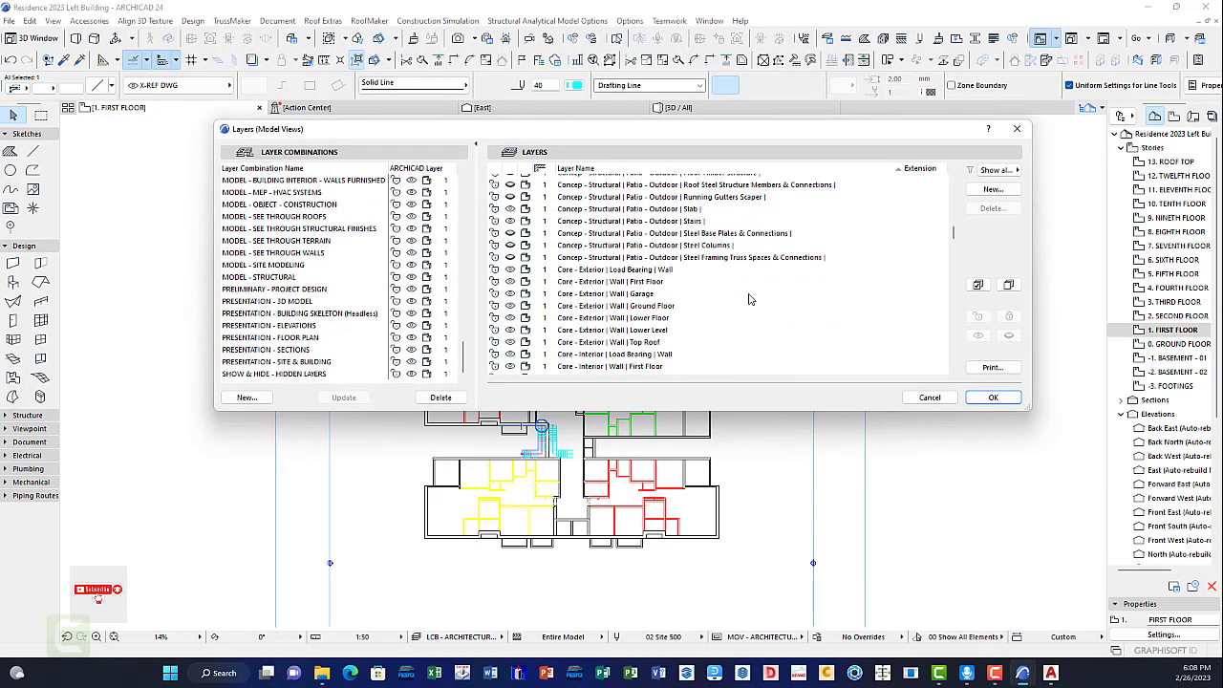
{"action": "scroll", "coordinate": [755, 303], "scroll_direction": "down", "scroll_amount": 15}
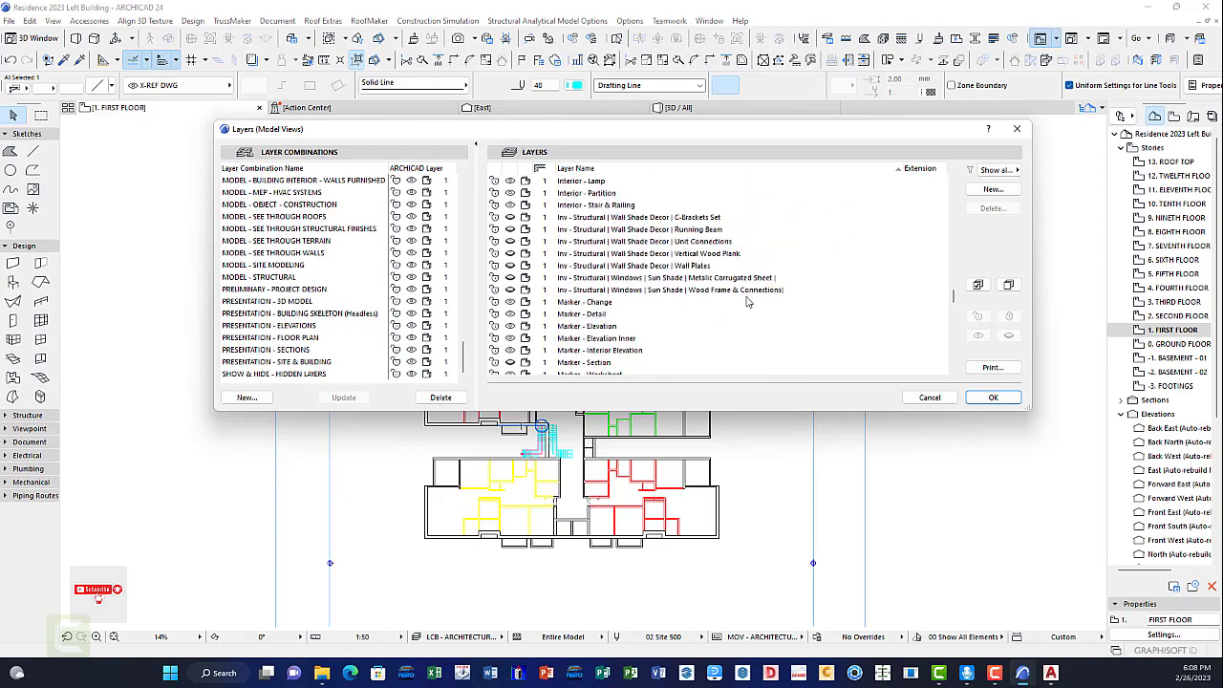
{"action": "scroll", "coordinate": [750, 287], "scroll_direction": "up", "scroll_amount": 5}
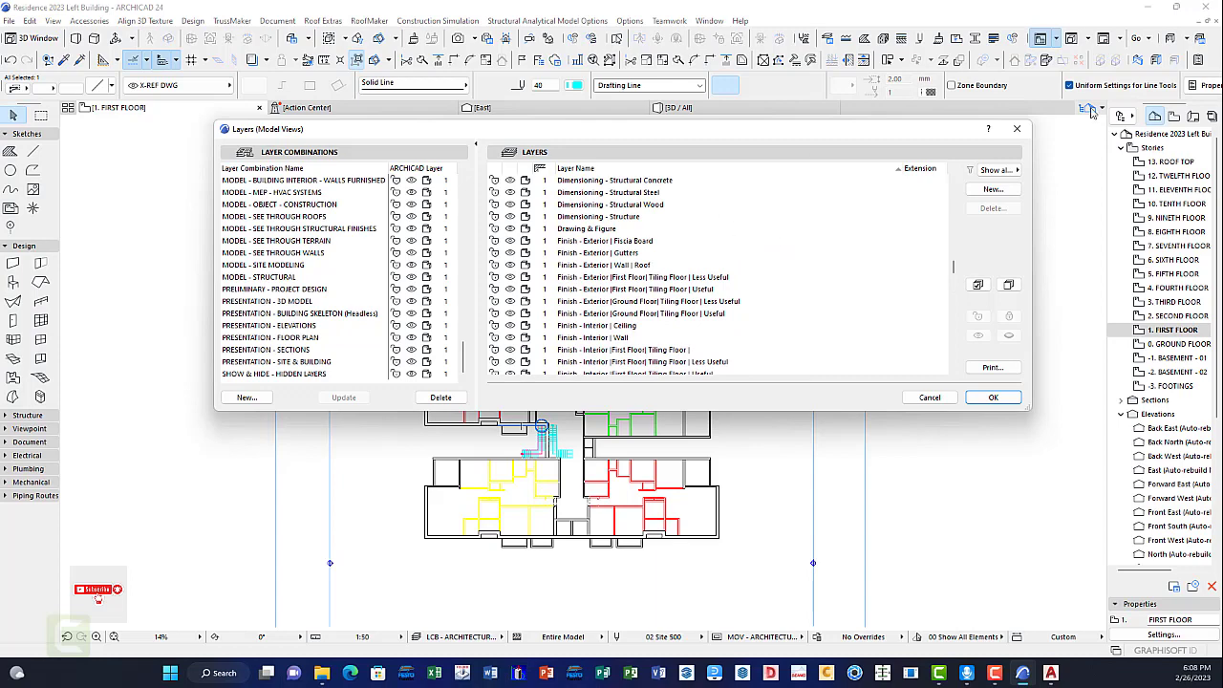
{"action": "left_click", "coordinate": [1016, 128]}
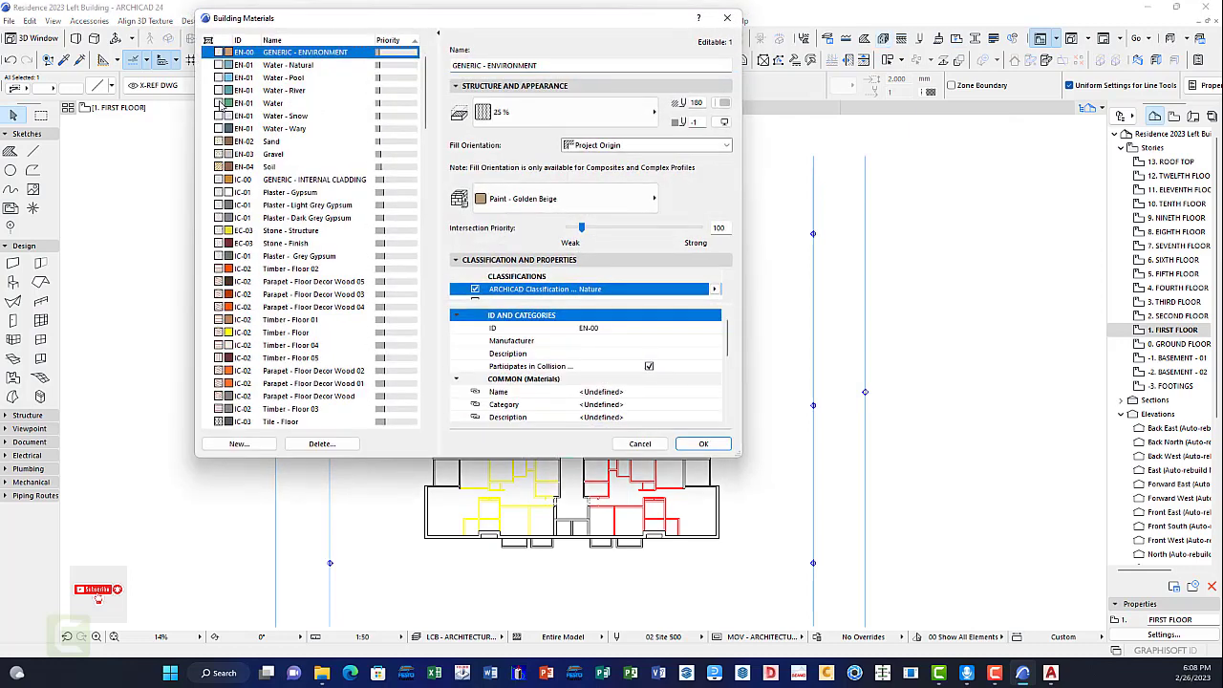
{"action": "scroll", "coordinate": [425, 145], "scroll_direction": "down", "scroll_amount": 5}
{"action": "scroll", "coordinate": [338, 286], "scroll_direction": "down", "scroll_amount": 15}
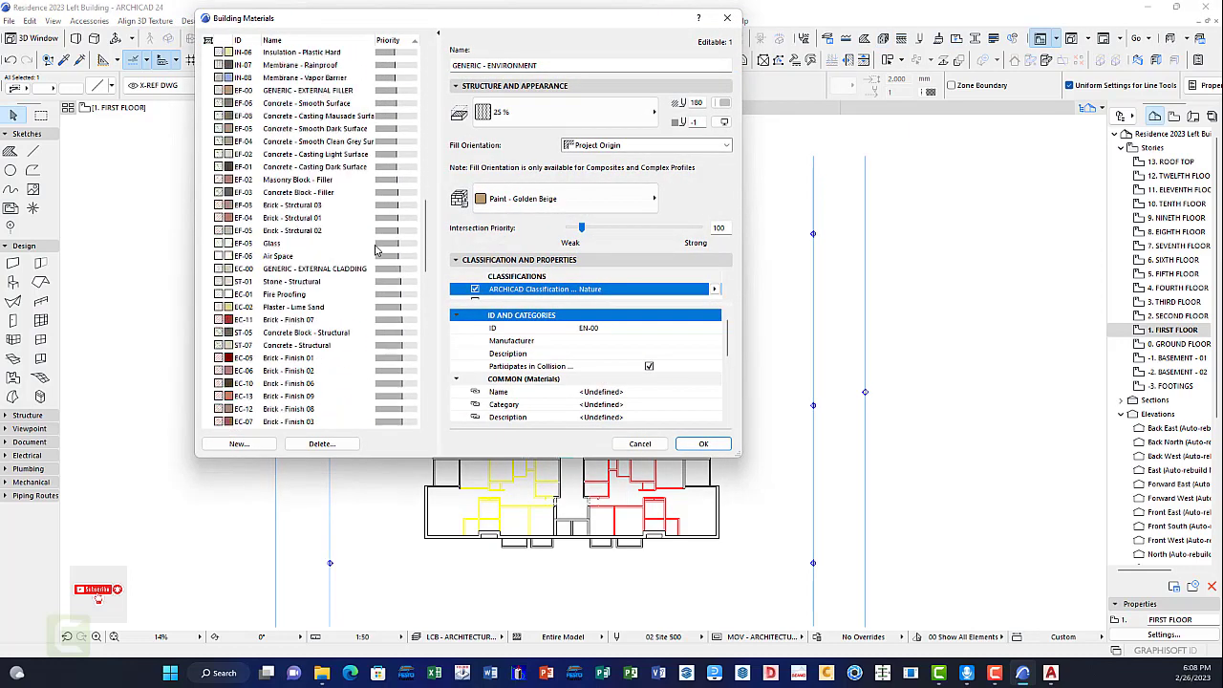
{"action": "scroll", "coordinate": [338, 287], "scroll_direction": "up", "scroll_amount": 15}
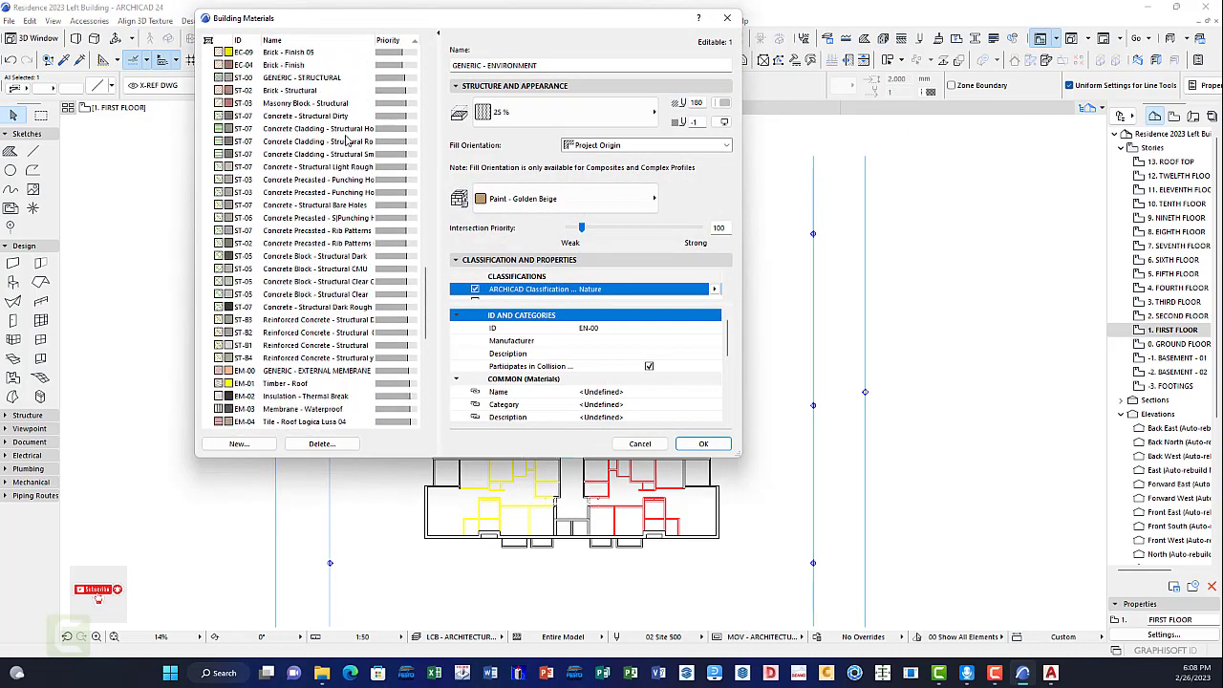
{"action": "scroll", "coordinate": [348, 136], "scroll_direction": "up", "scroll_amount": 15}
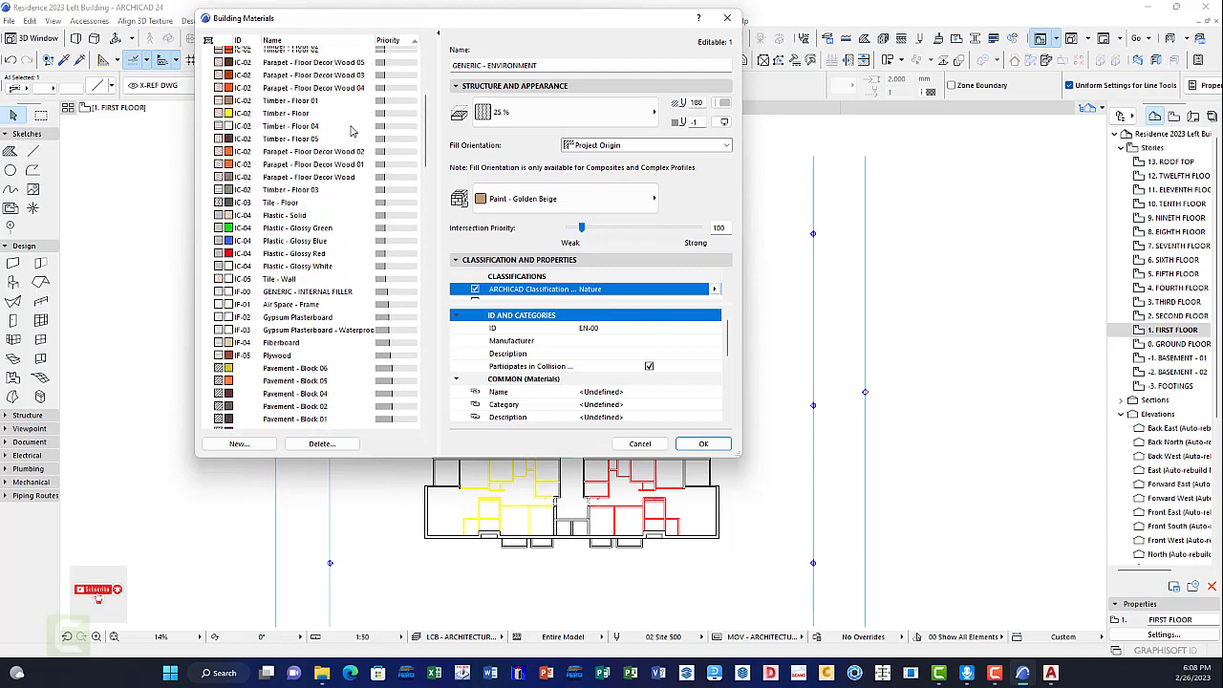
{"action": "left_click", "coordinate": [727, 17]}
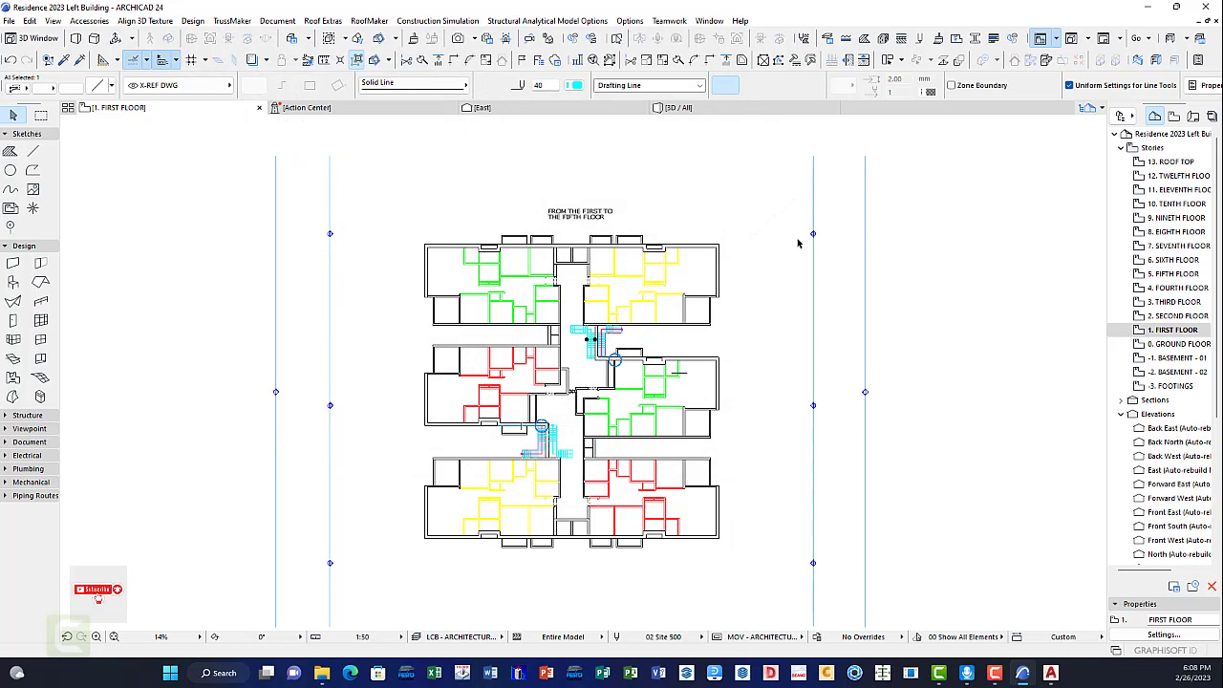
{"action": "left_click", "coordinate": [901, 39]}
{"action": "left_click", "coordinate": [898, 54]}
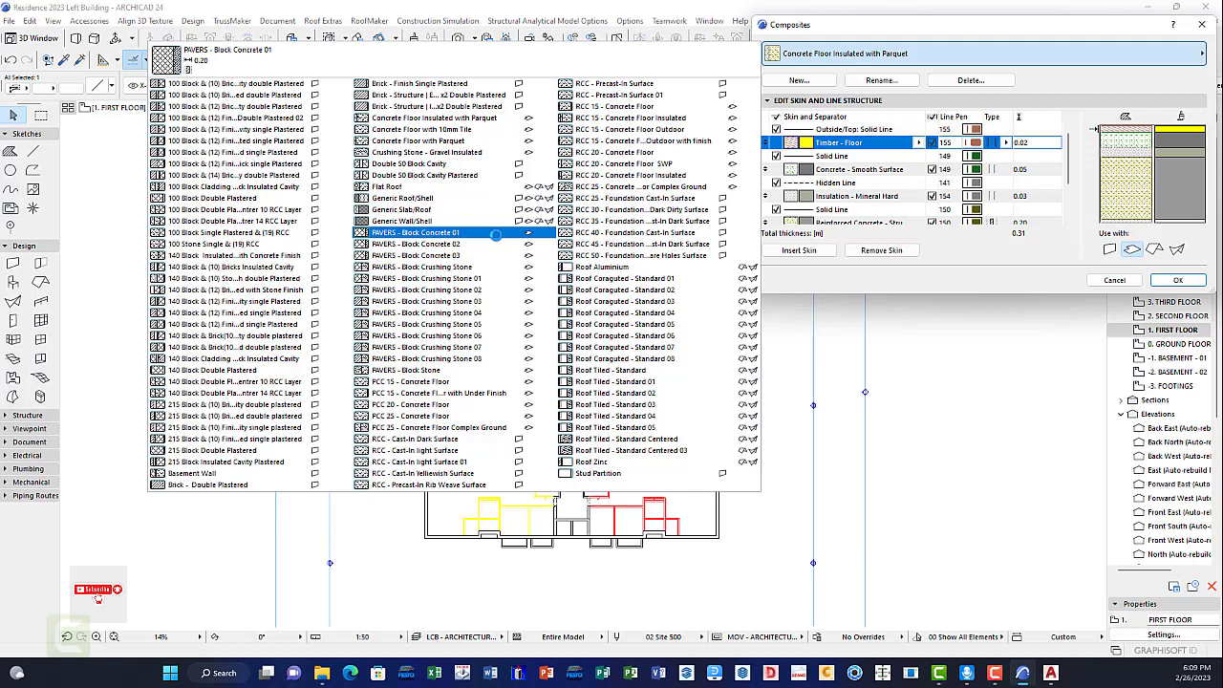
{"action": "left_click", "coordinate": [1032, 135]}
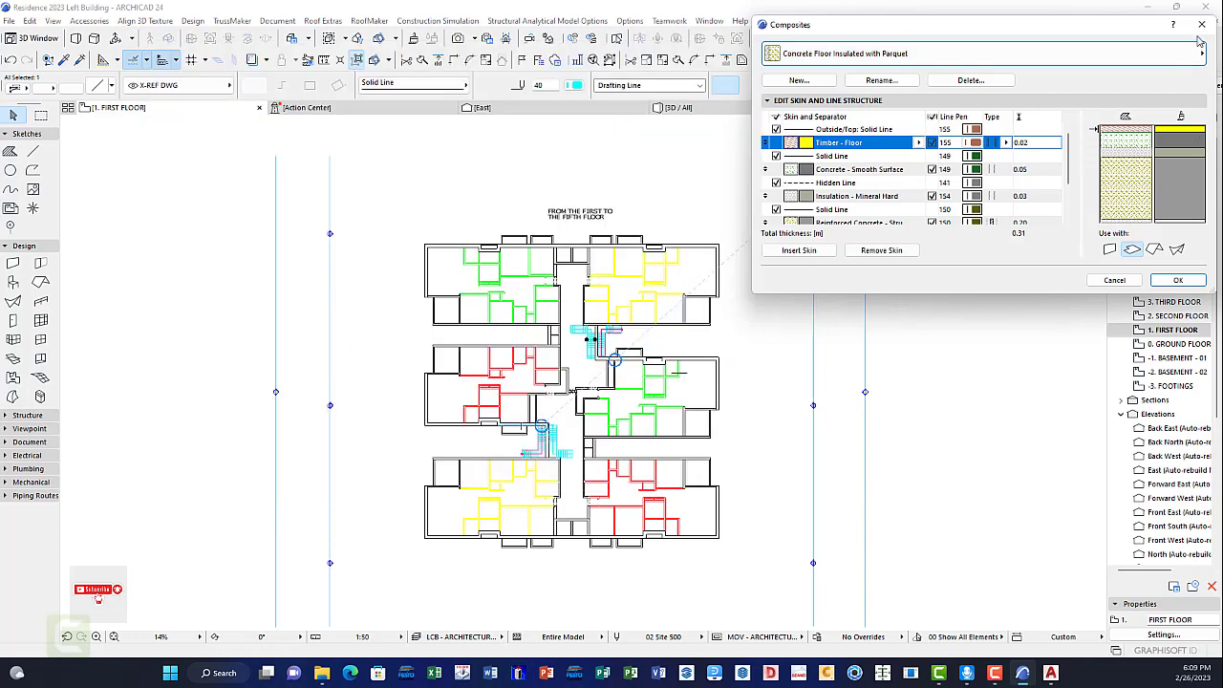
{"action": "left_click", "coordinate": [1202, 24]}
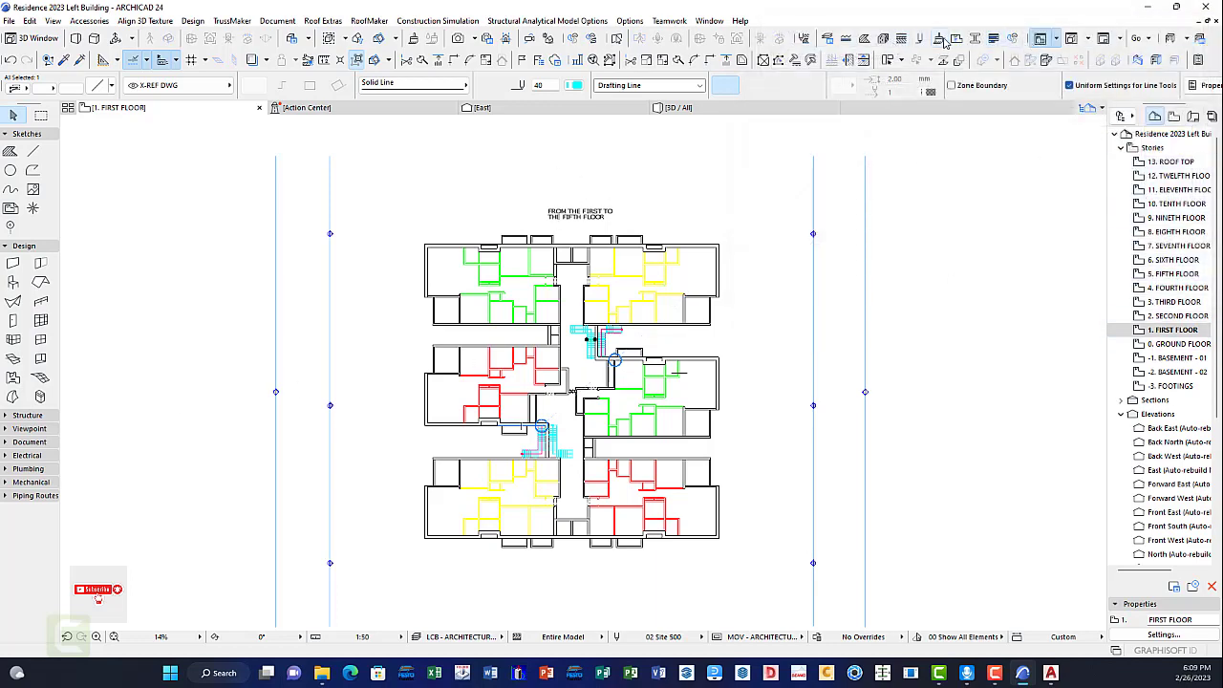
{"action": "left_click", "coordinate": [941, 40]}
{"action": "left_click", "coordinate": [751, 46]}
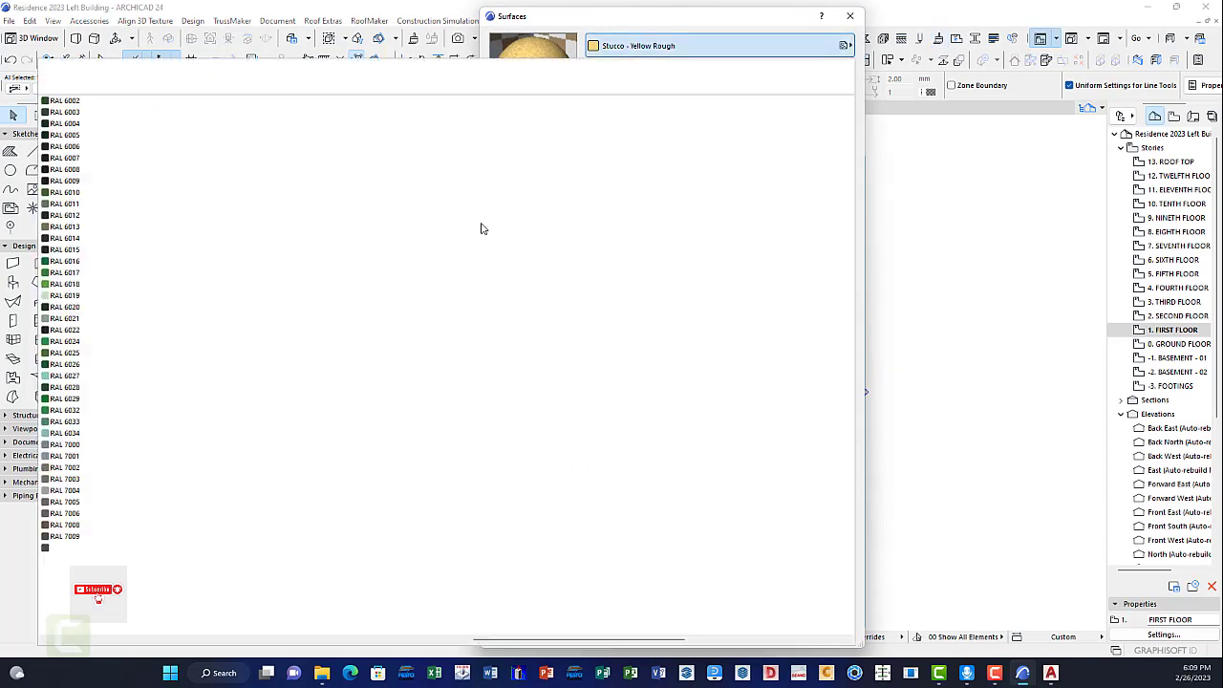
{"action": "scroll", "coordinate": [300, 286], "scroll_direction": "up", "scroll_amount": 10}
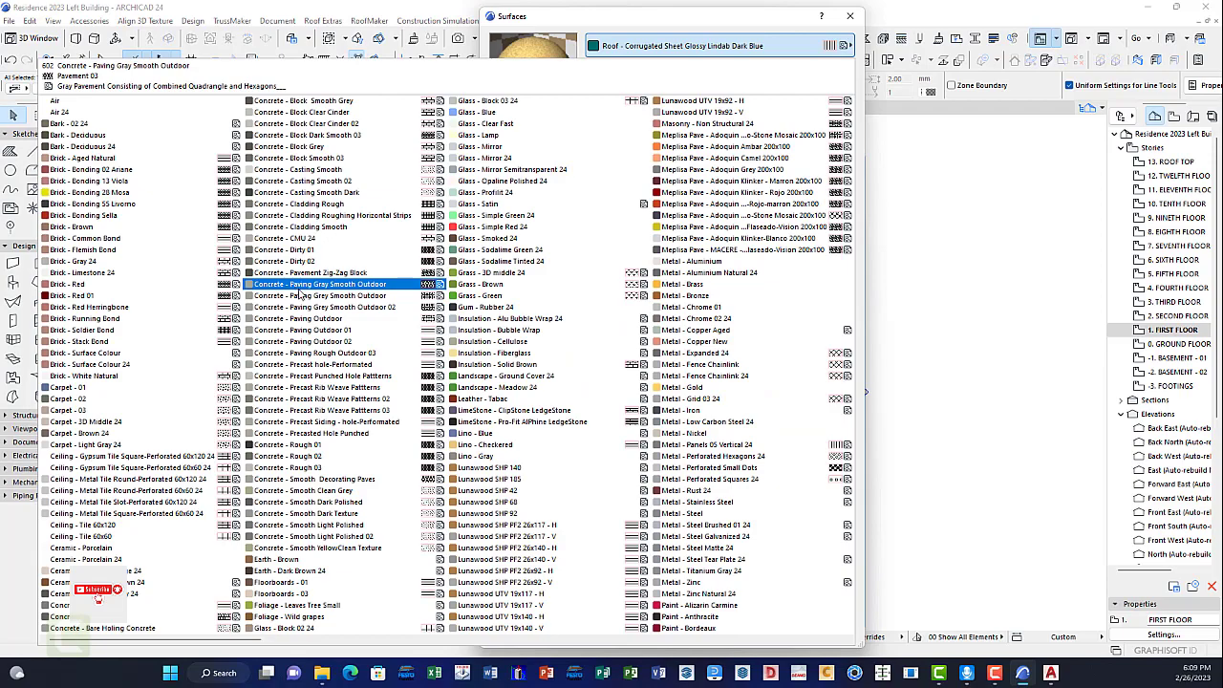
{"action": "scroll", "coordinate": [300, 291], "scroll_direction": "down", "scroll_amount": 10}
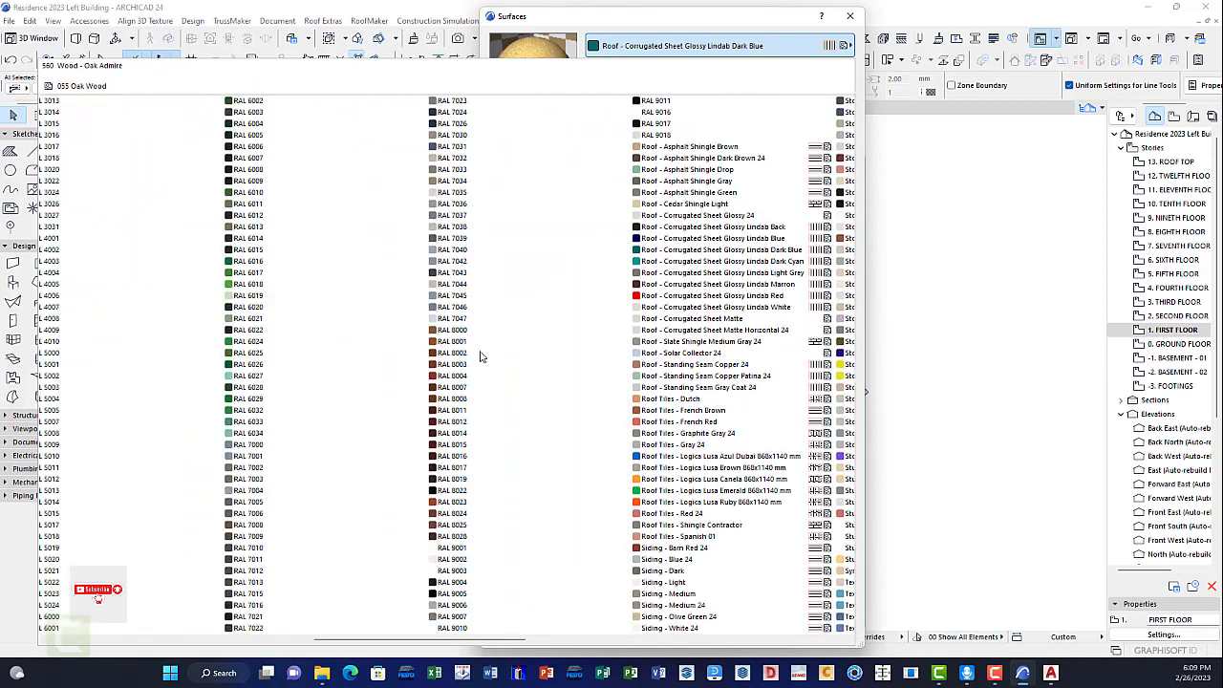
{"action": "scroll", "coordinate": [480, 356], "scroll_direction": "up", "scroll_amount": 10}
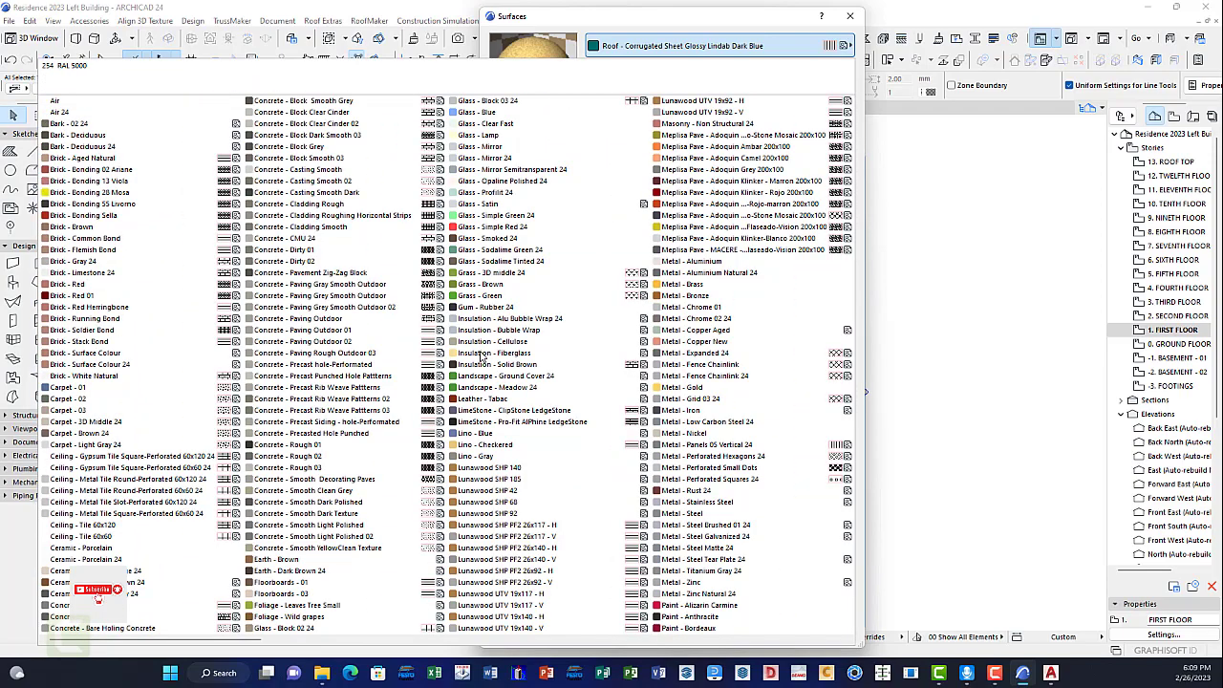
{"action": "scroll", "coordinate": [481, 357], "scroll_direction": "down", "scroll_amount": 3}
{"action": "scroll", "coordinate": [480, 357], "scroll_direction": "down", "scroll_amount": 10}
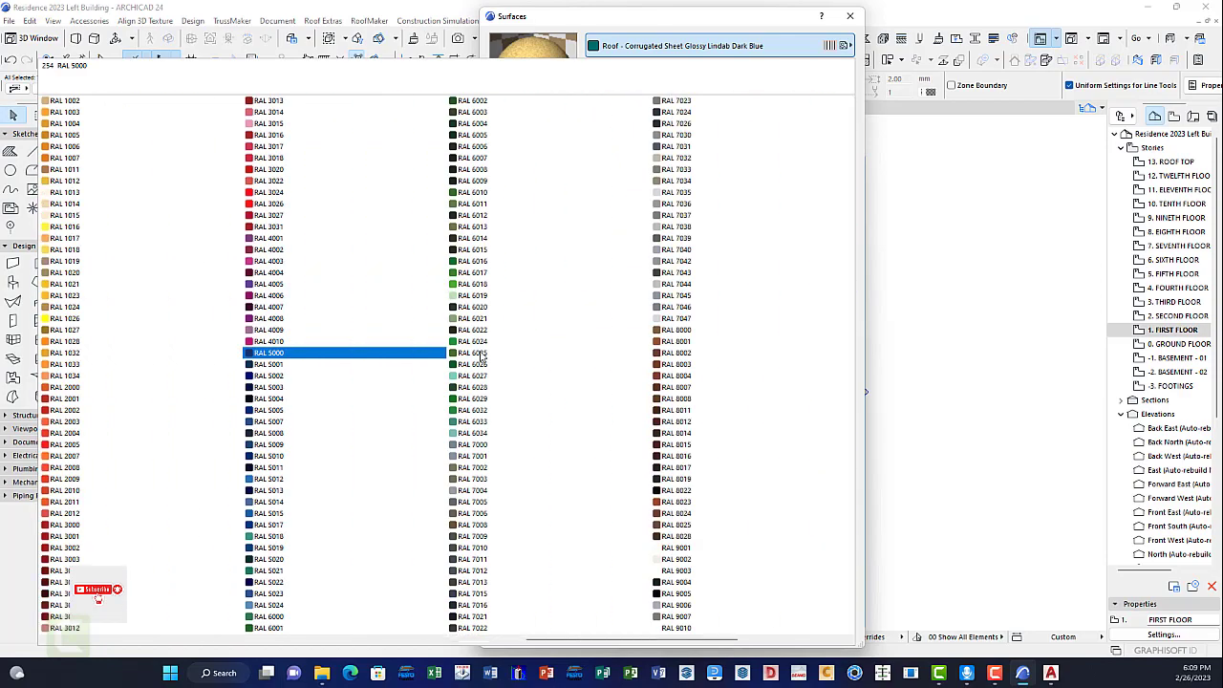
{"action": "scroll", "coordinate": [481, 356], "scroll_direction": "up", "scroll_amount": 10}
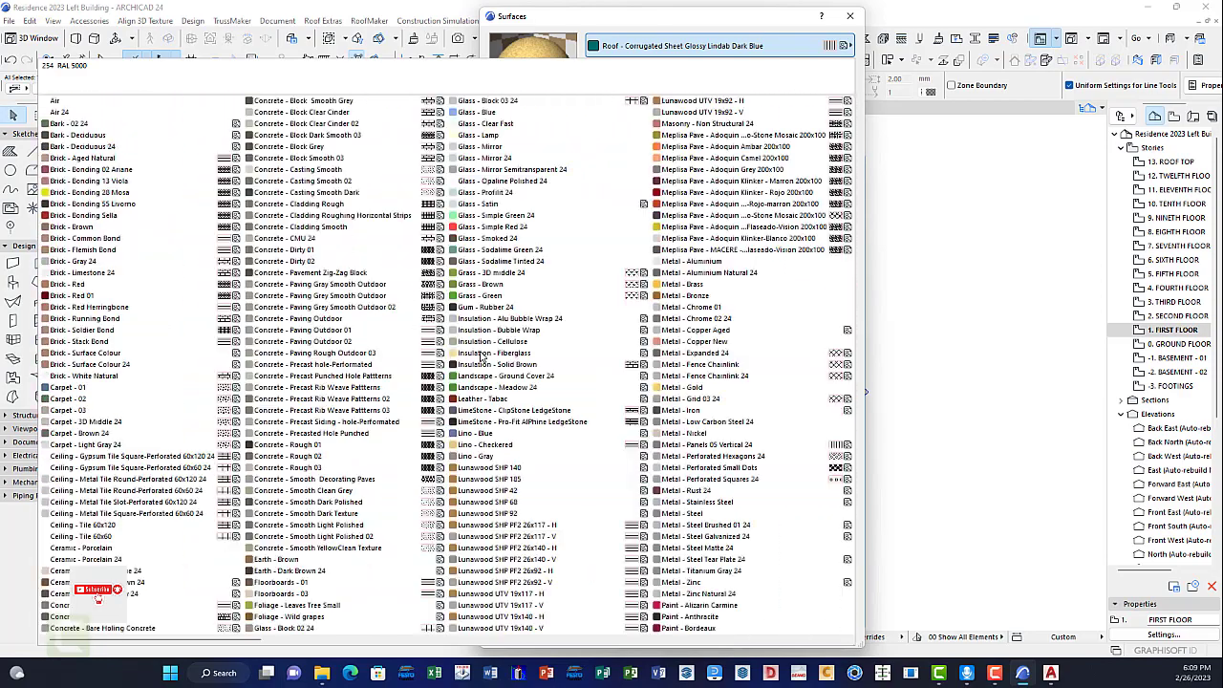
{"action": "scroll", "coordinate": [480, 356], "scroll_direction": "down", "scroll_amount": 10}
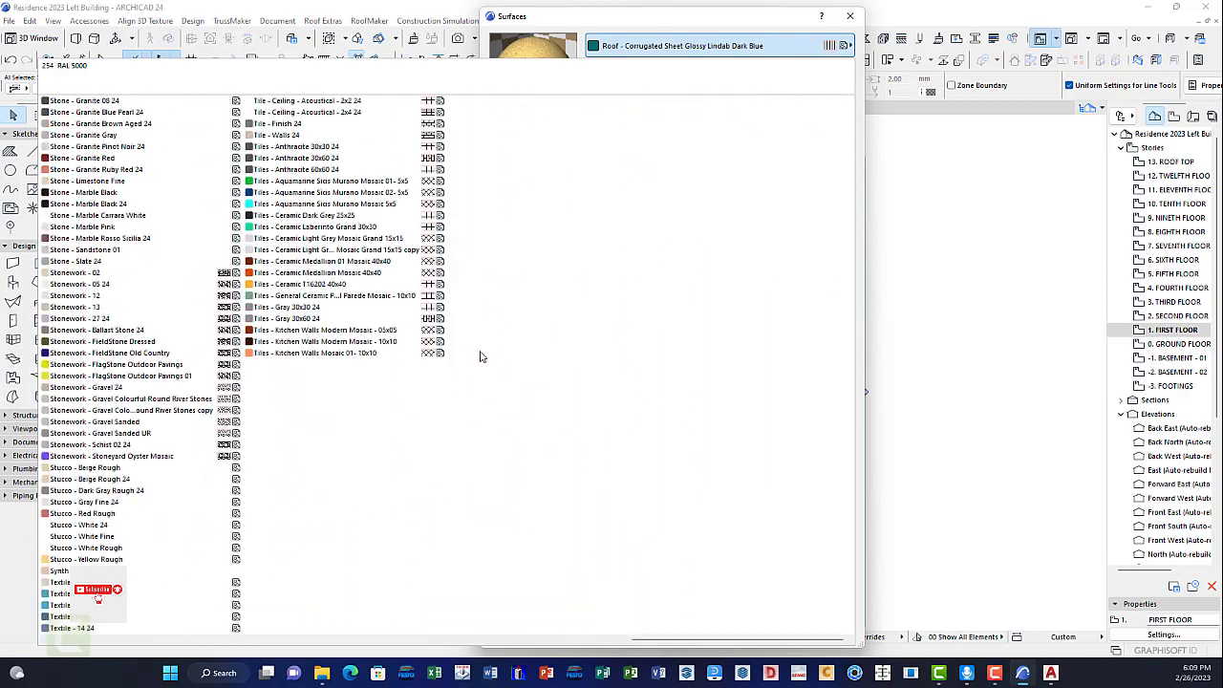
{"action": "scroll", "coordinate": [480, 356], "scroll_direction": "up", "scroll_amount": 10}
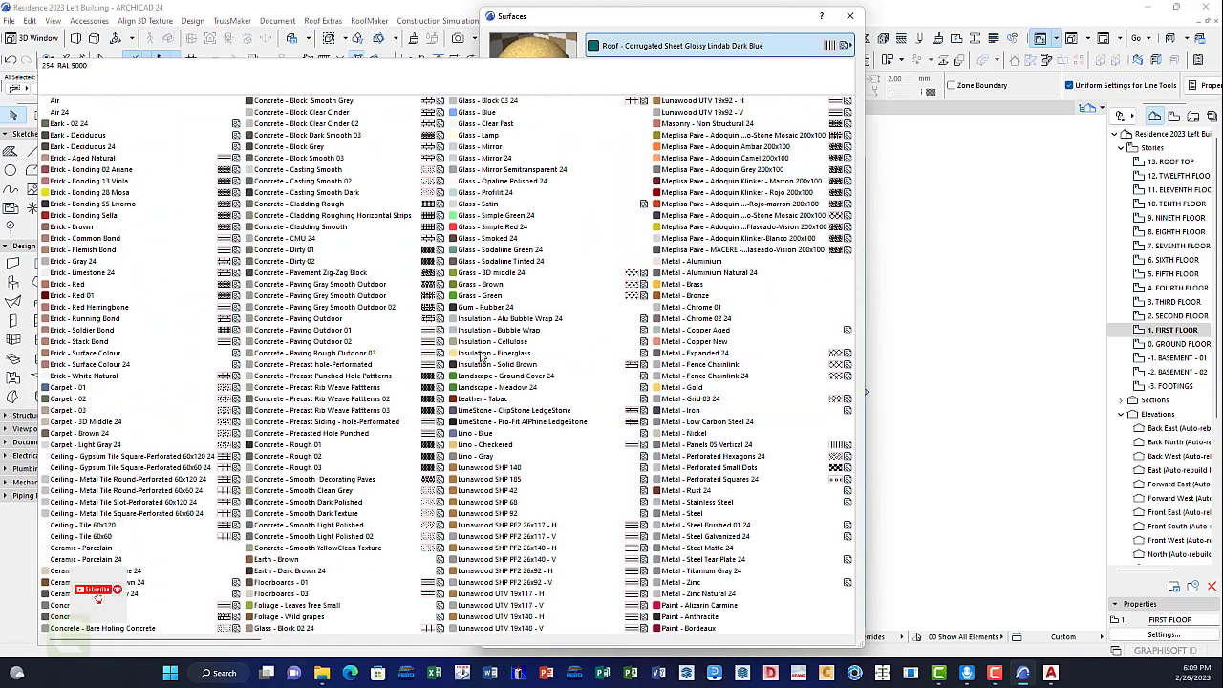
{"action": "scroll", "coordinate": [480, 356], "scroll_direction": "down", "scroll_amount": 10}
{"action": "scroll", "coordinate": [388, 341], "scroll_direction": "up", "scroll_amount": 8}
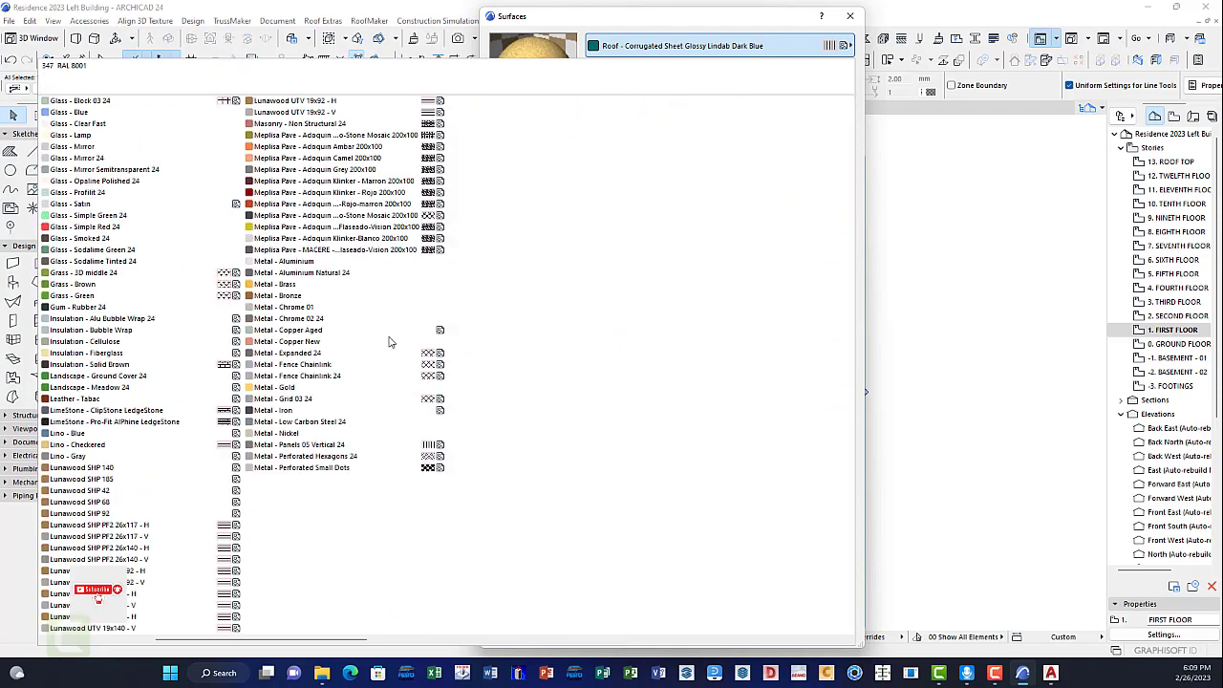
{"action": "left_click", "coordinate": [115, 196]}
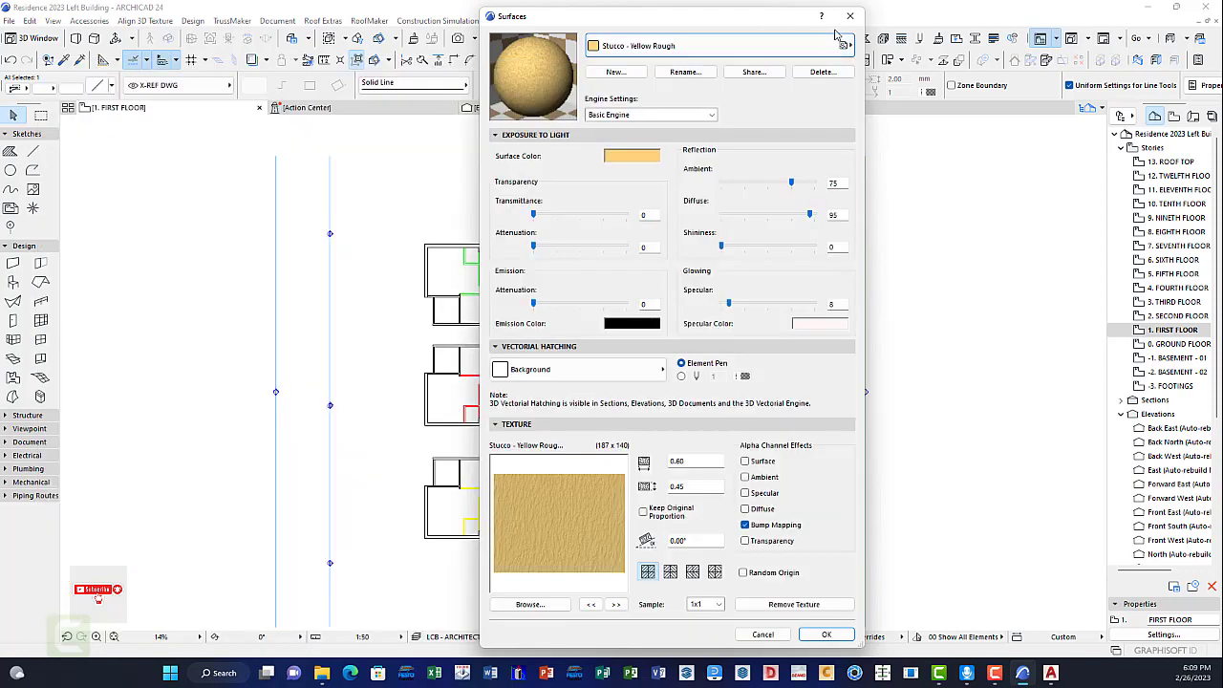
{"action": "left_click", "coordinate": [849, 17]}
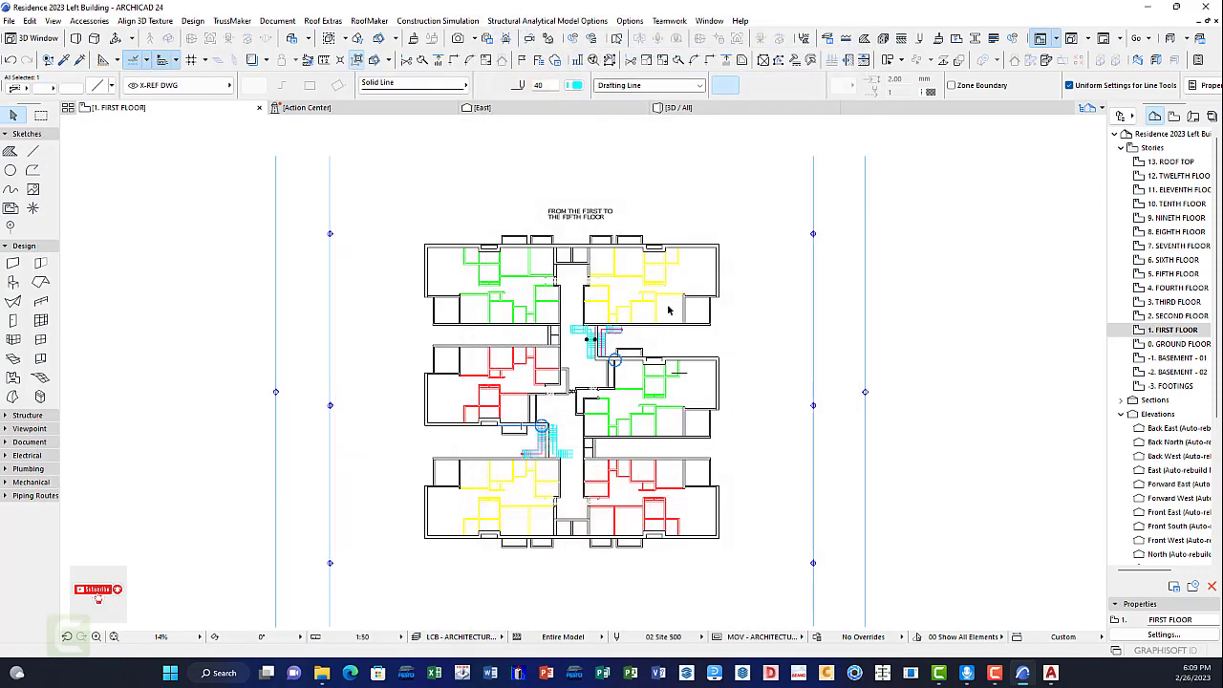
Step: Zoom from 14% to 42% on the upper apartments, then bring up Composites
{"action": "scroll", "coordinate": [506, 258], "scroll_direction": "up", "scroll_amount": 4}
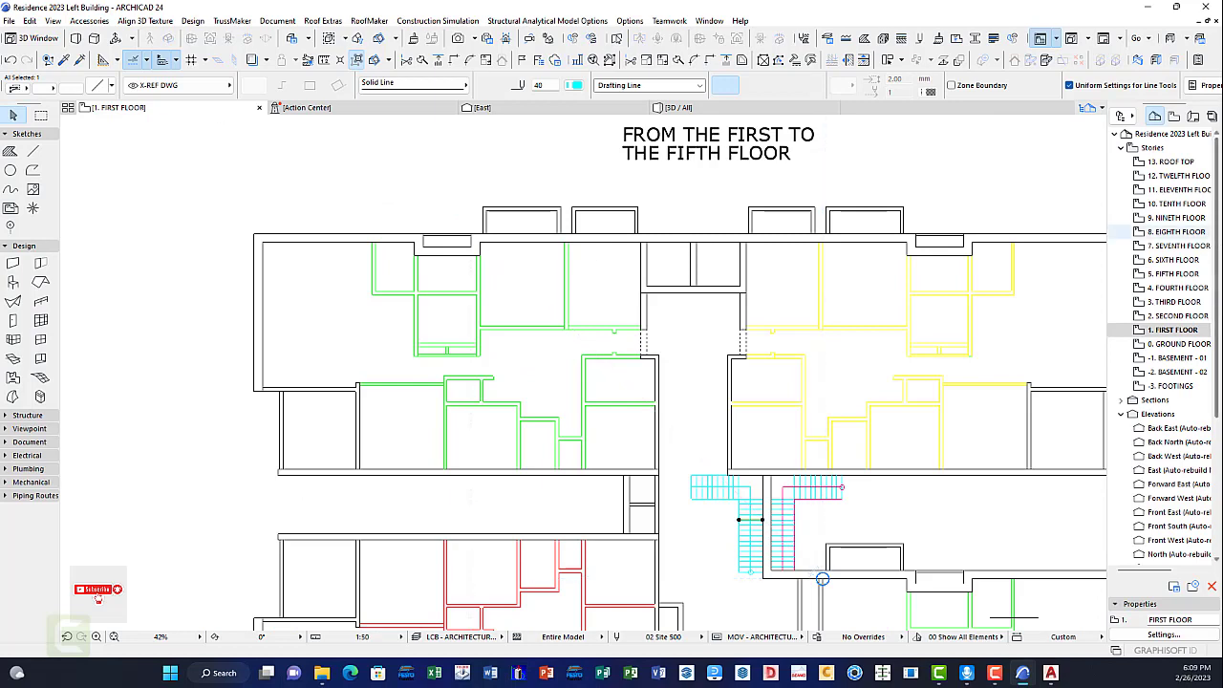
{"action": "scroll", "coordinate": [581, 381], "scroll_direction": "up", "scroll_amount": 2}
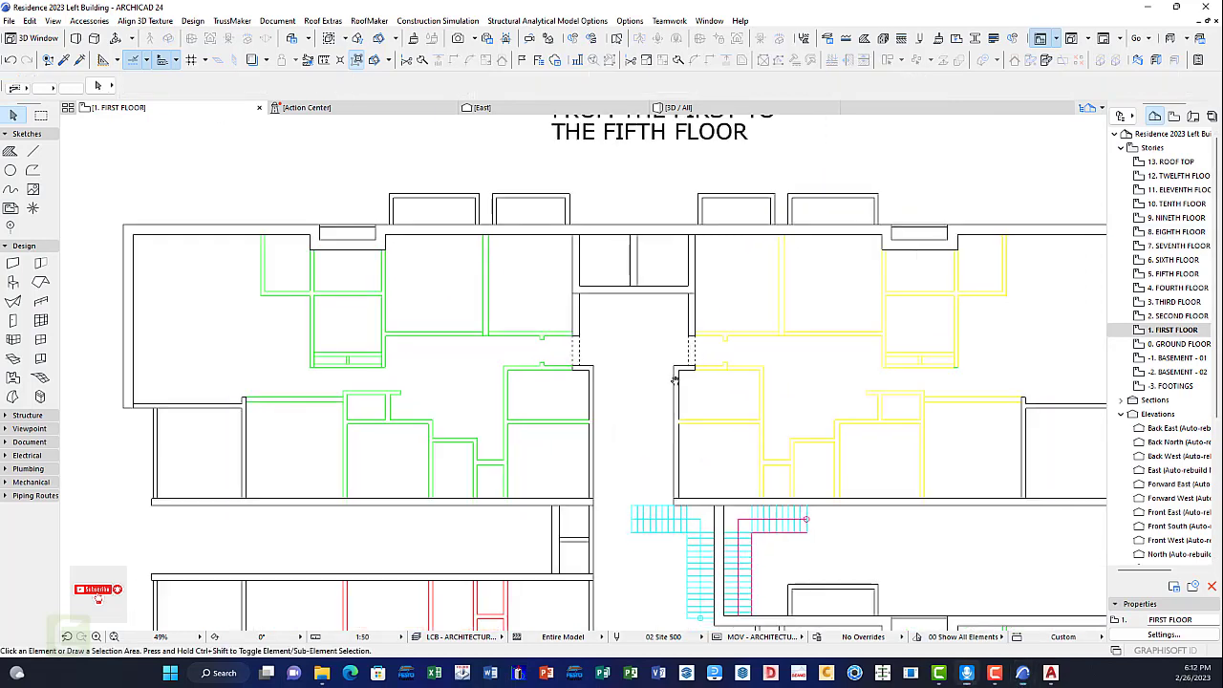
{"action": "scroll", "coordinate": [581, 381], "scroll_direction": "down", "scroll_amount": 2}
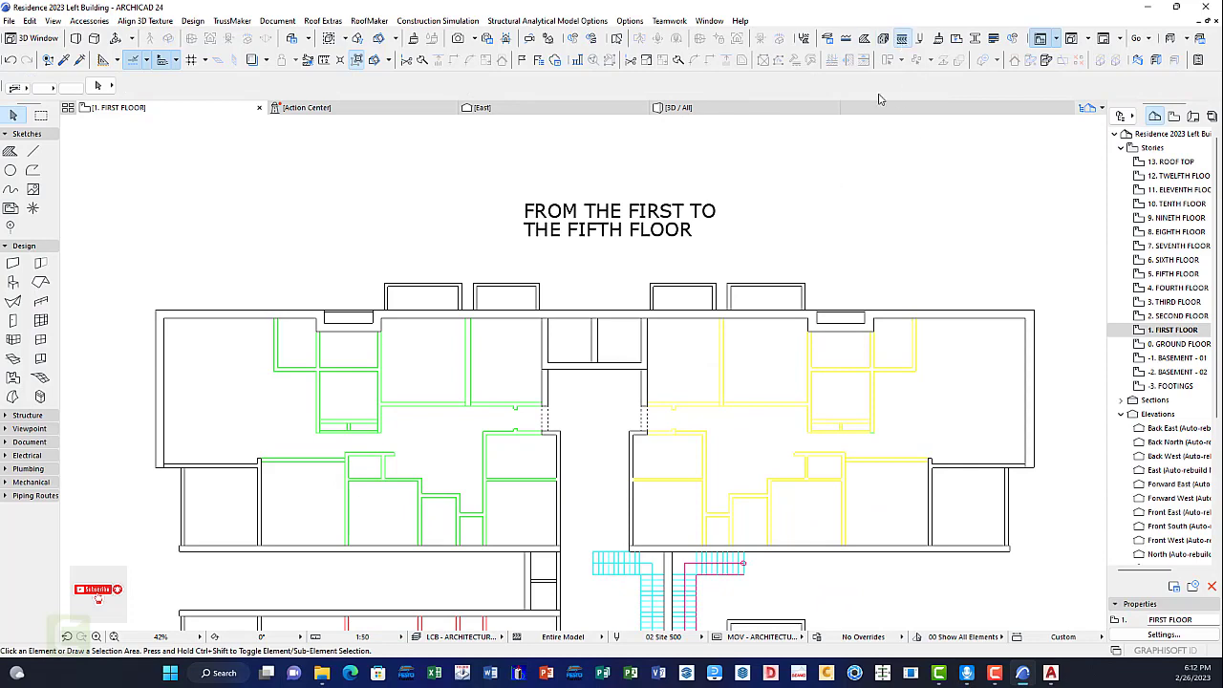
{"action": "key", "text": "ctrl+alt+c"}
{"action": "left_click", "coordinate": [914, 53]}
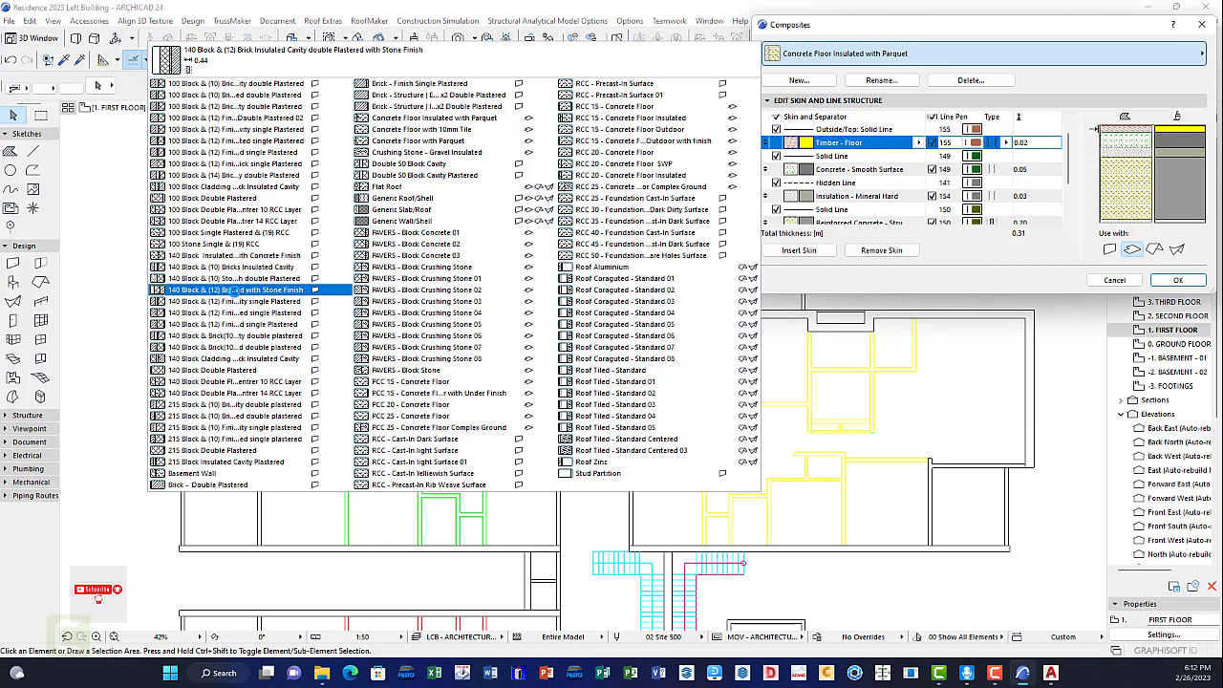
{"action": "left_click", "coordinate": [234, 289]}
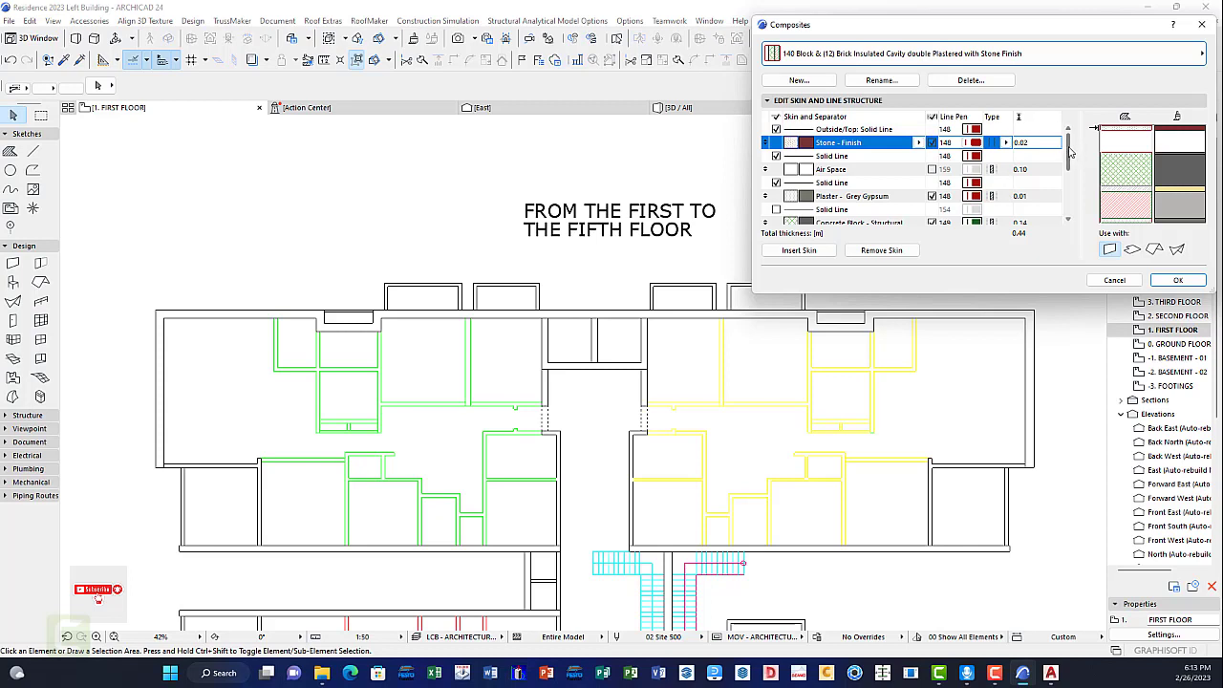
{"action": "scroll", "coordinate": [1069, 151], "scroll_direction": "down", "scroll_amount": 3}
{"action": "scroll", "coordinate": [1066, 143], "scroll_direction": "up", "scroll_amount": 3}
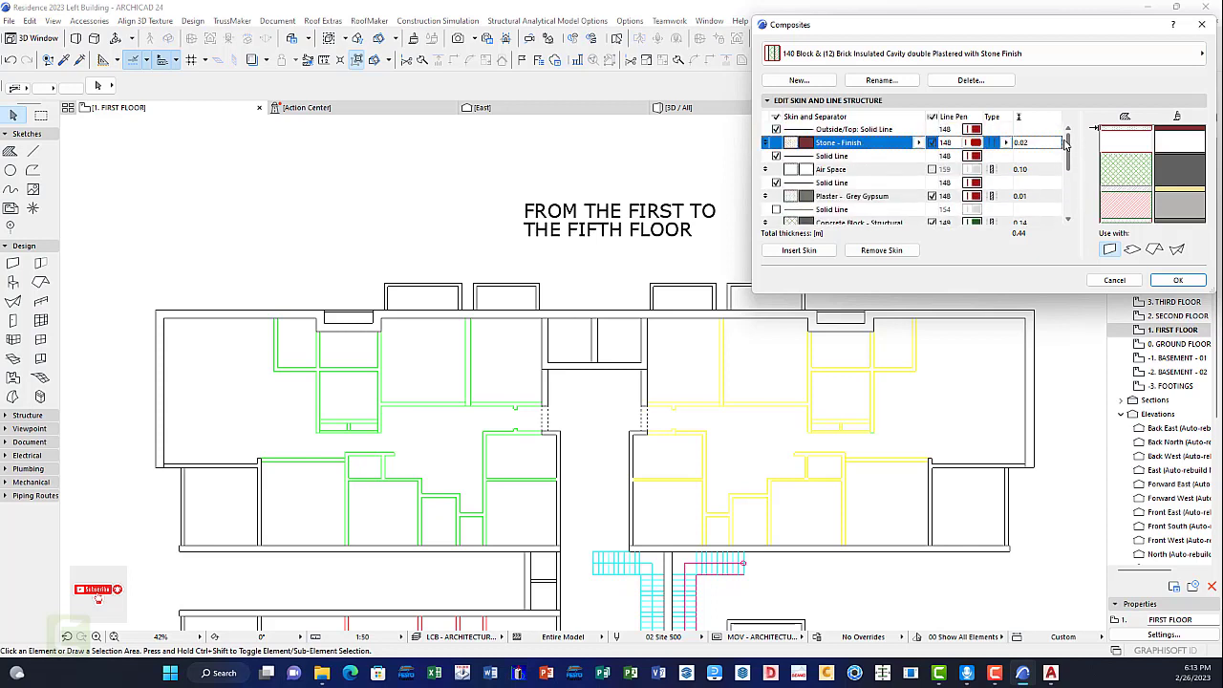
{"action": "mouse_move", "coordinate": [1068, 143]}
{"action": "left_mouse_down"}
{"action": "mouse_move", "coordinate": [1072, 187]}
{"action": "mouse_move", "coordinate": [1070, 155]}
{"action": "left_mouse_up"}
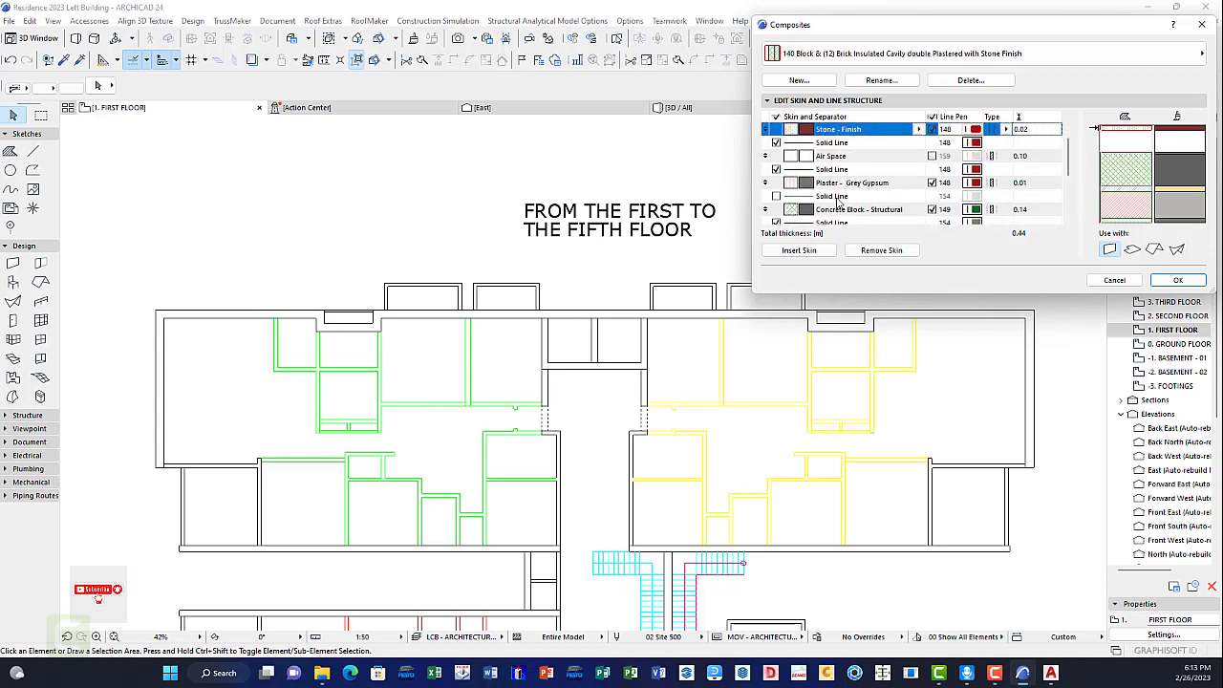
{"action": "scroll", "coordinate": [893, 194], "scroll_direction": "down", "scroll_amount": 1}
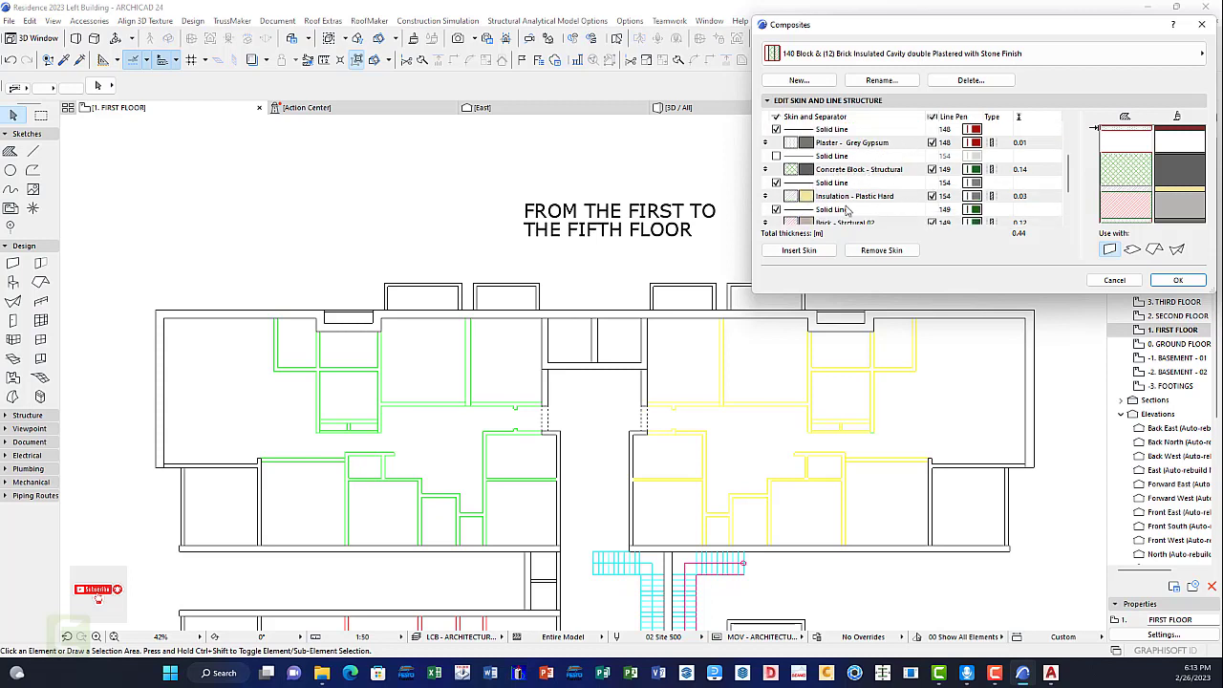
{"action": "scroll", "coordinate": [904, 196], "scroll_direction": "down", "scroll_amount": 1}
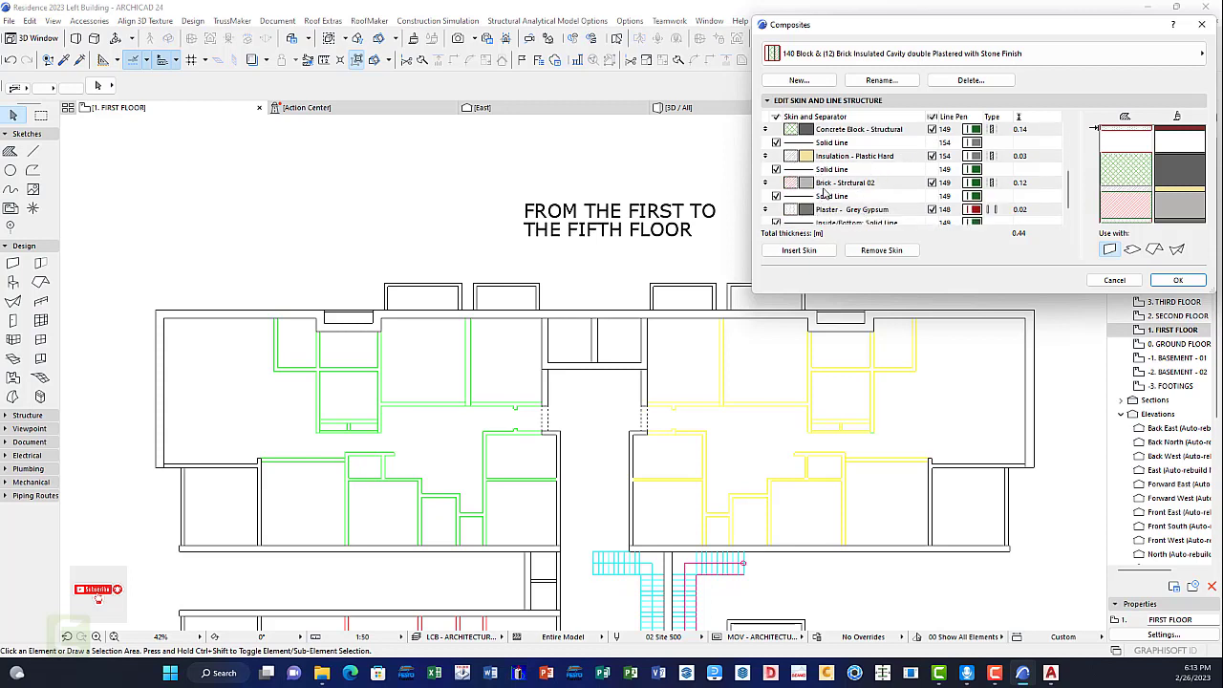
{"action": "scroll", "coordinate": [865, 187], "scroll_direction": "down", "scroll_amount": 1}
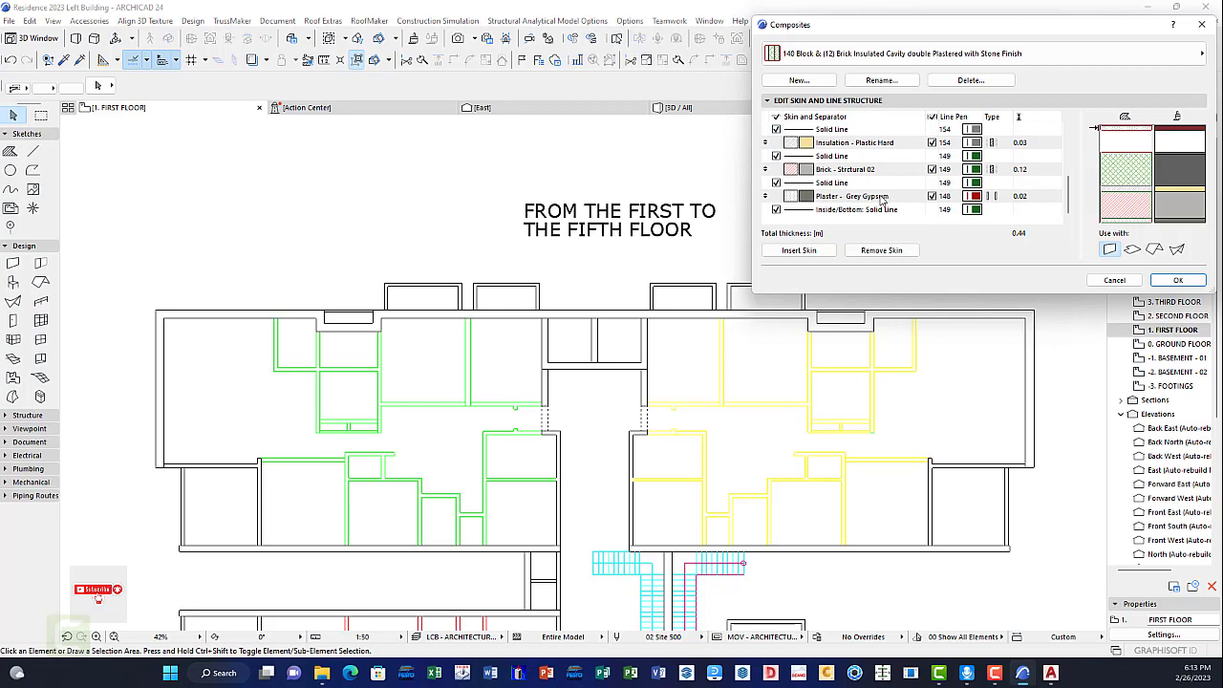
{"action": "left_click", "coordinate": [1177, 281]}
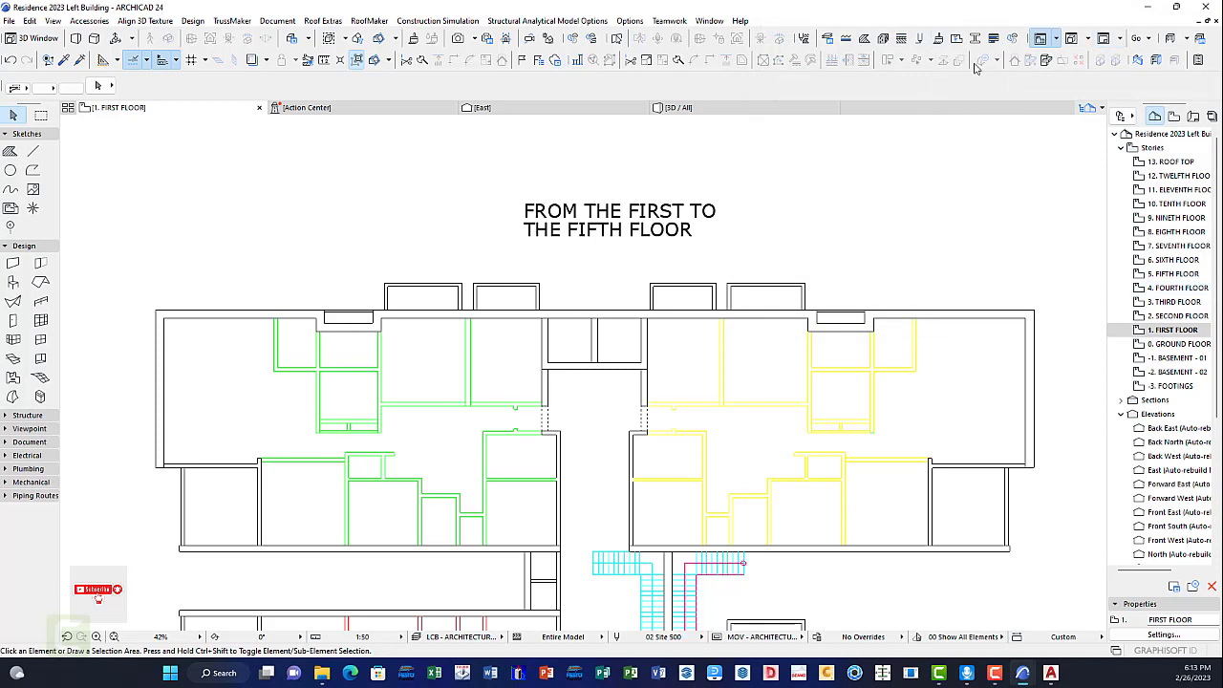
{"action": "left_click", "coordinate": [902, 38]}
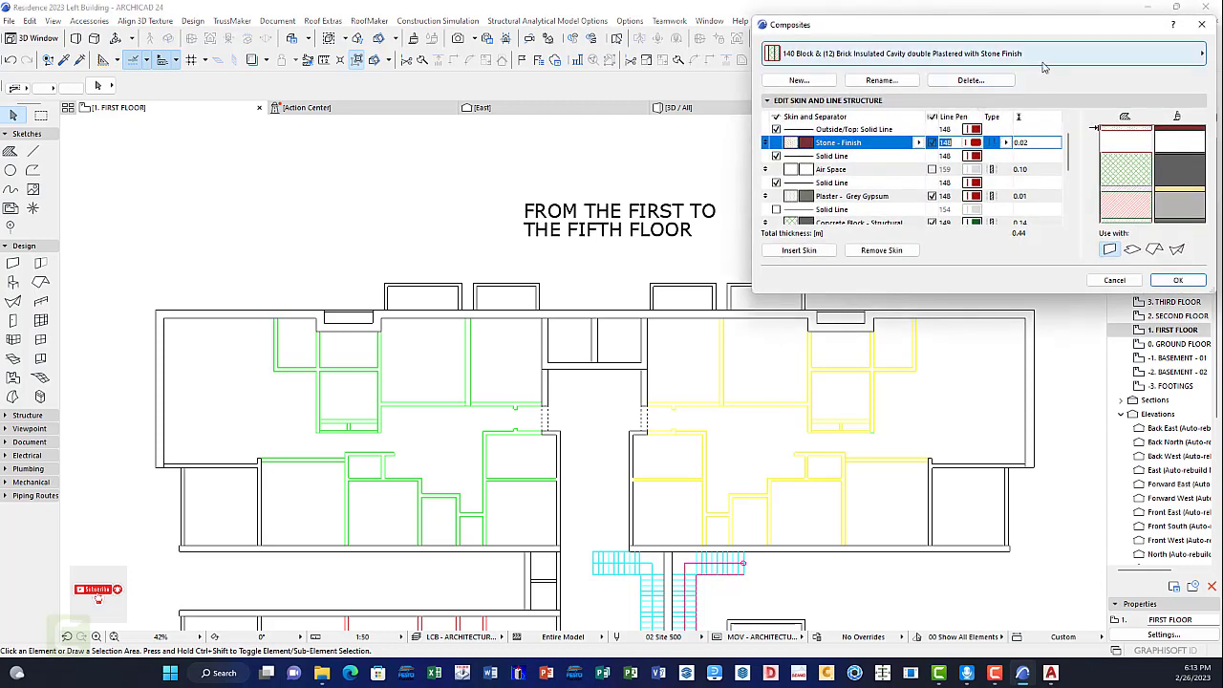
{"action": "scroll", "coordinate": [974, 196], "scroll_direction": "down", "scroll_amount": 3}
{"action": "scroll", "coordinate": [976, 199], "scroll_direction": "down", "scroll_amount": 1}
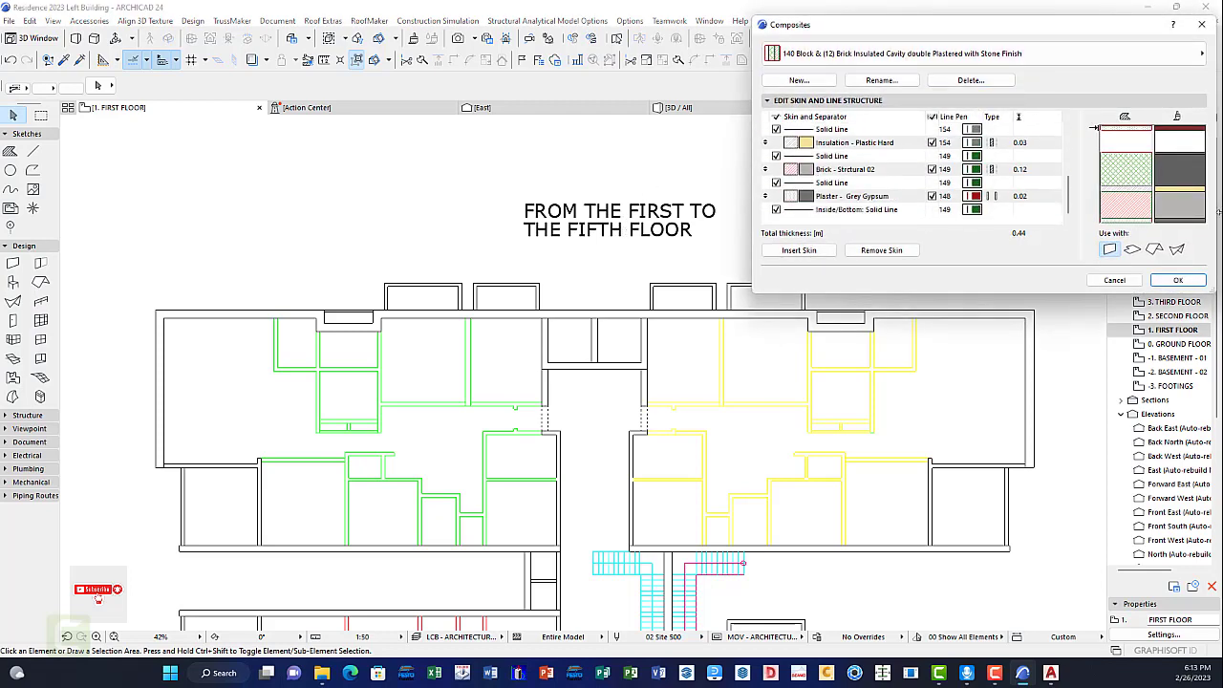
{"action": "left_click", "coordinate": [1175, 281]}
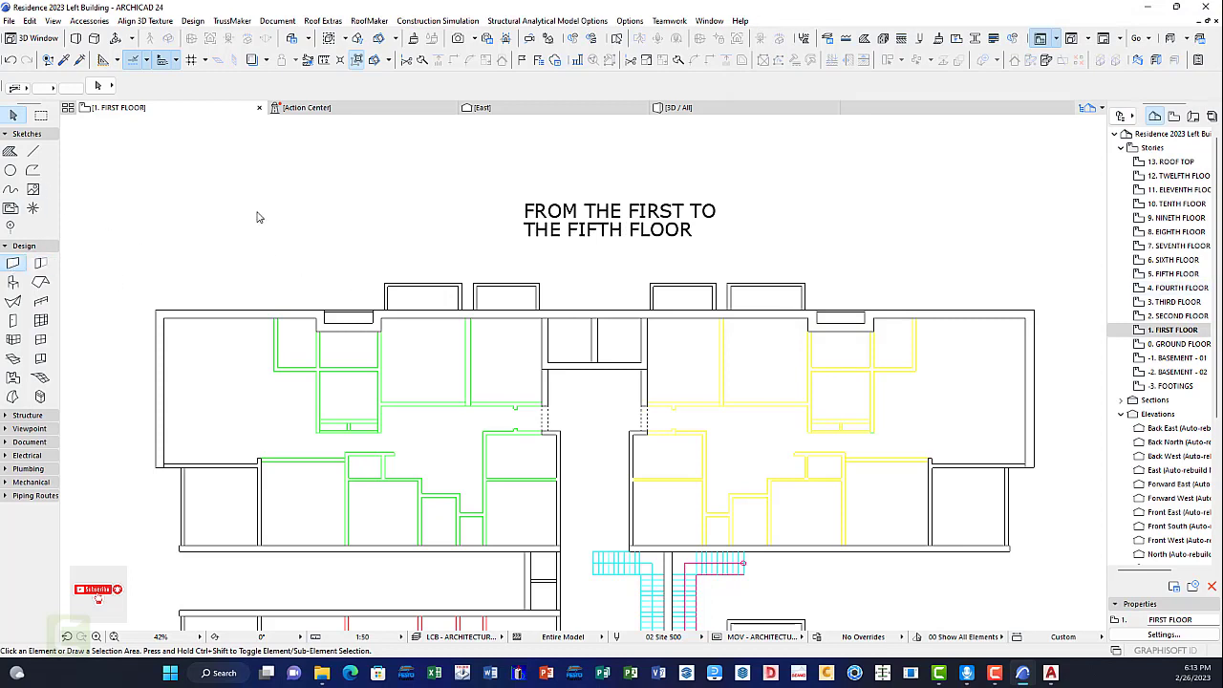
Step: Select the Wall tool and give it the 0.44 m 140 Block Insulated Cavity single Plastered with Concrete Finish composite
{"action": "left_click", "coordinate": [550, 85]}
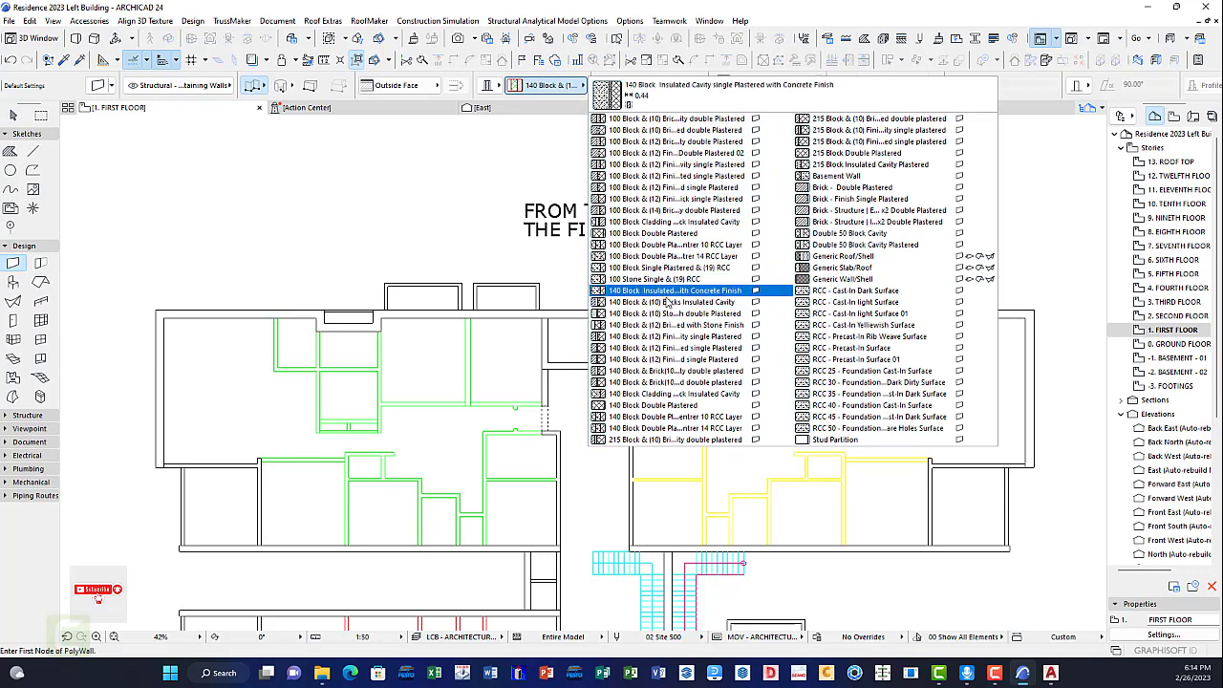
{"action": "left_click", "coordinate": [674, 291]}
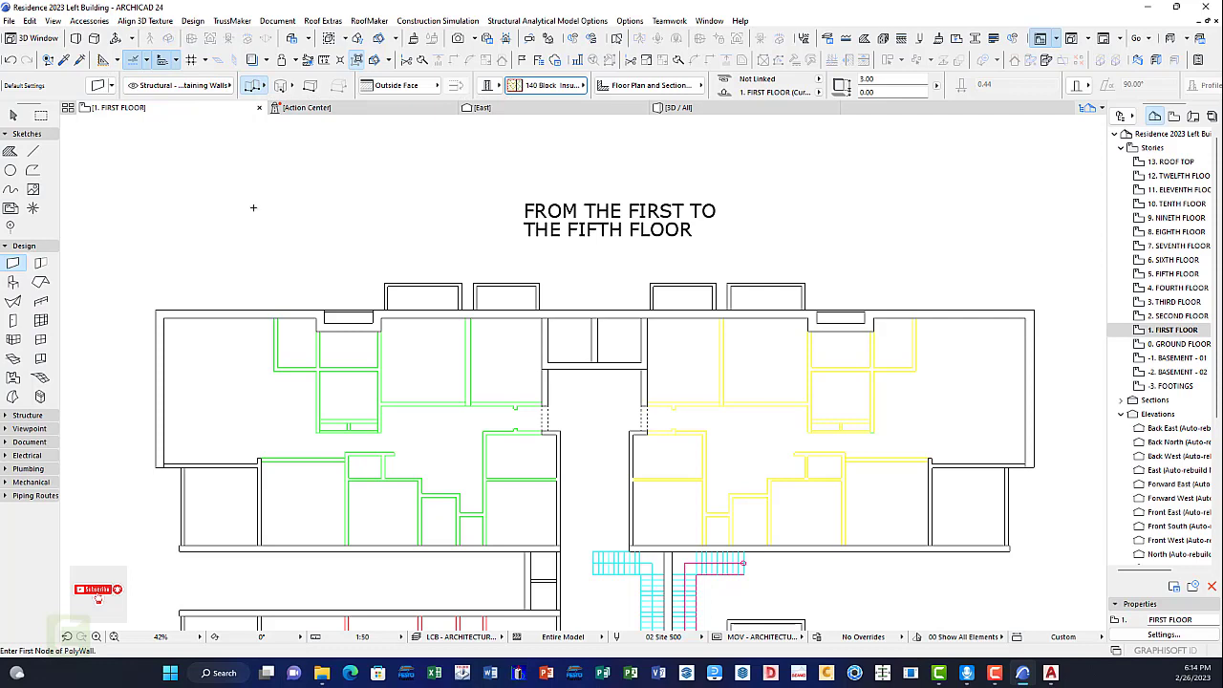
Step: Browse the Layers dialog (Ctrl+L), pick Core - Exterior | Wall | First Floor, then close it with OK
{"action": "key", "text": "ctrl+l"}
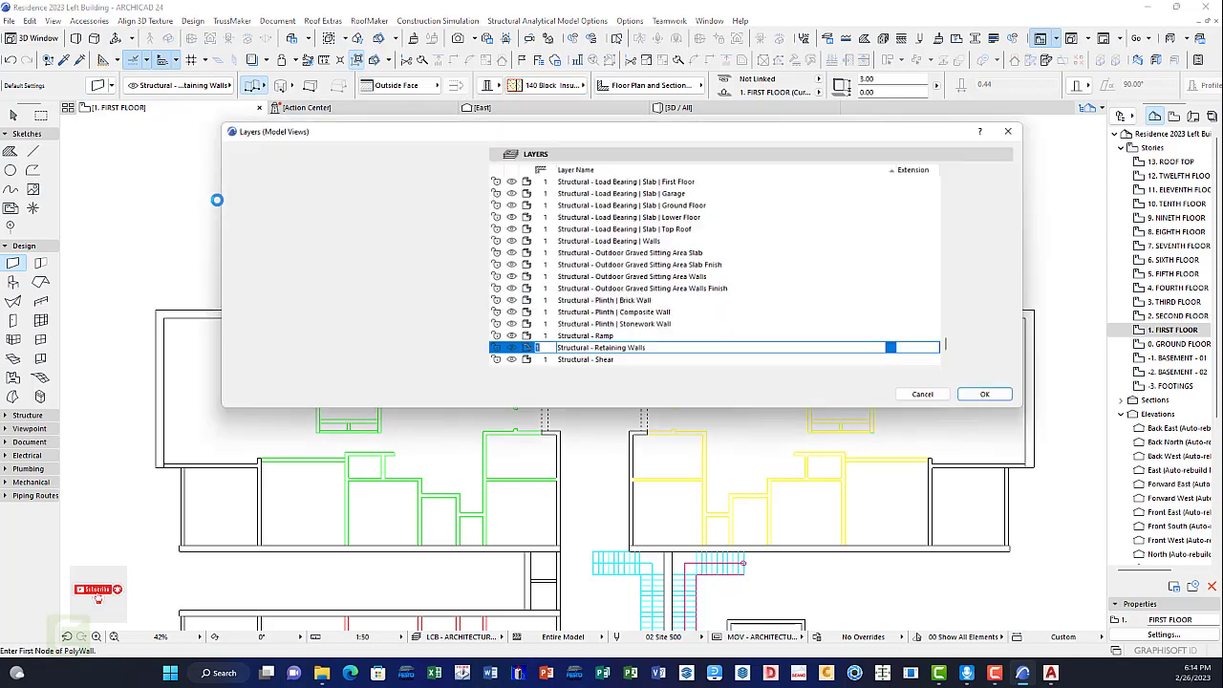
{"action": "scroll", "coordinate": [652, 276], "scroll_direction": "up", "scroll_amount": 15}
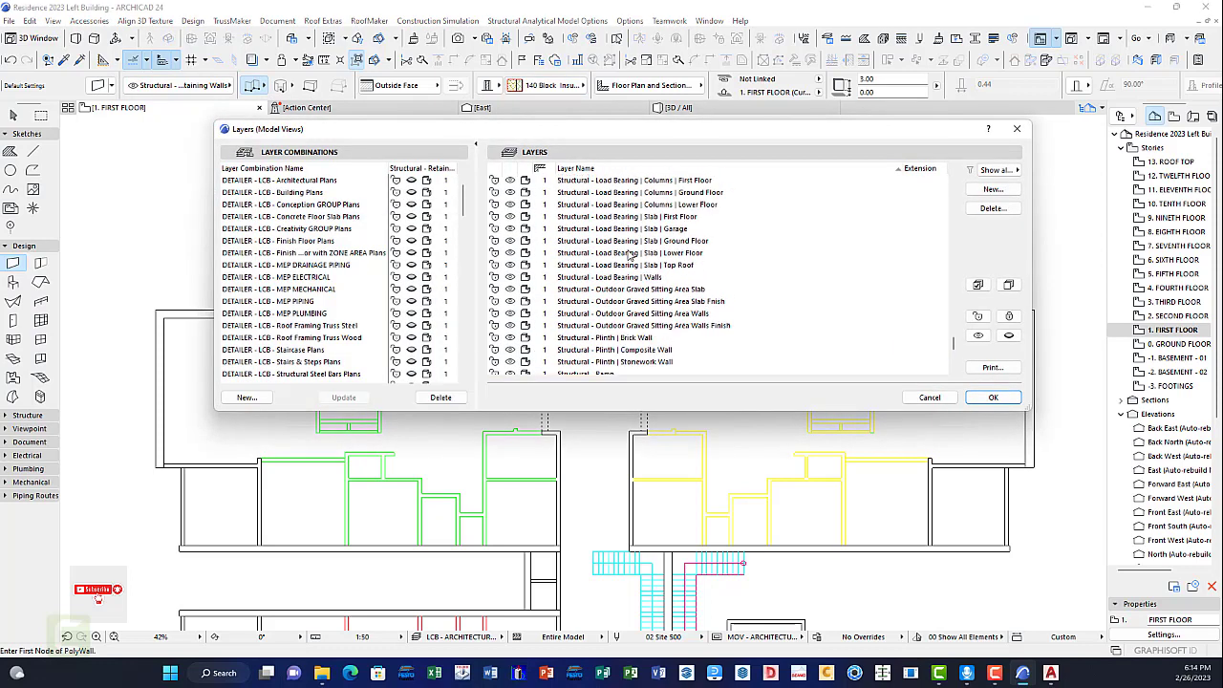
{"action": "scroll", "coordinate": [630, 255], "scroll_direction": "up", "scroll_amount": 15}
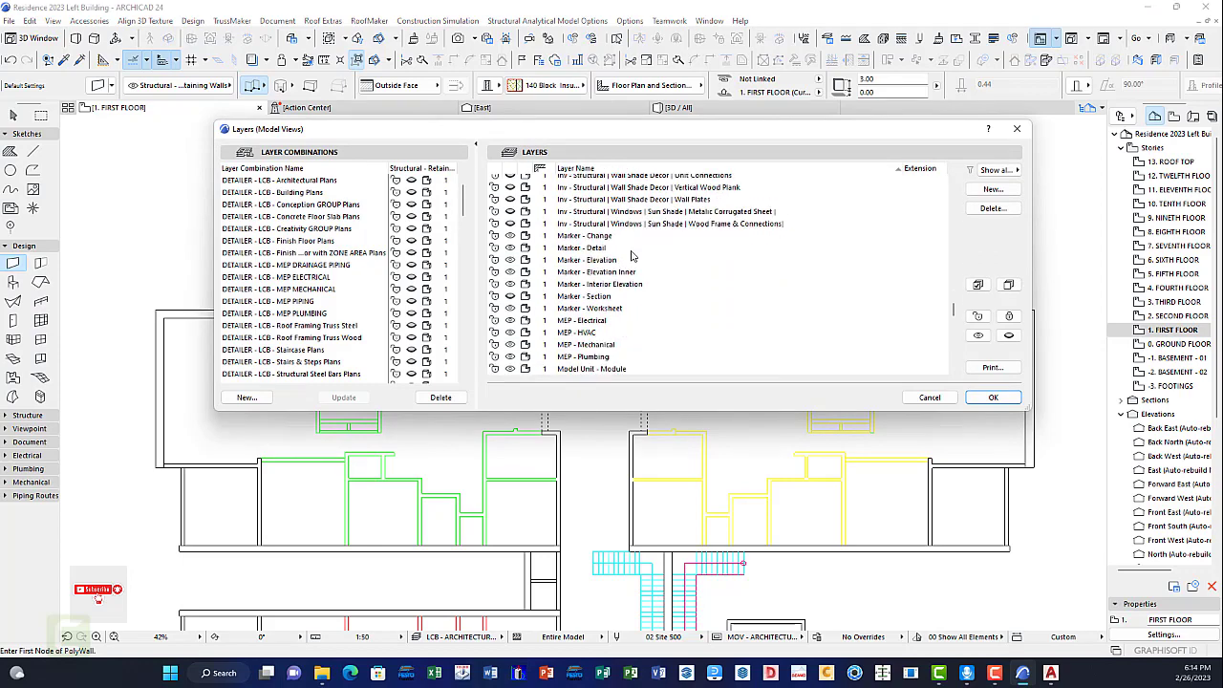
{"action": "scroll", "coordinate": [631, 255], "scroll_direction": "up", "scroll_amount": 15}
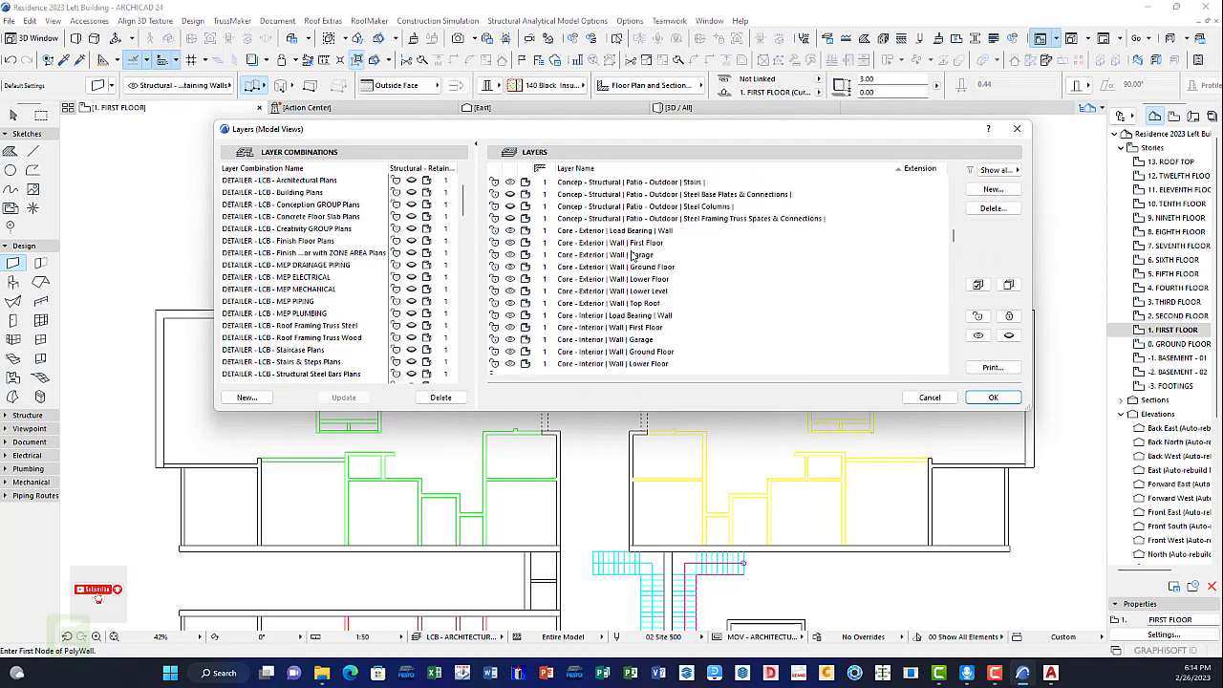
{"action": "scroll", "coordinate": [631, 255], "scroll_direction": "down", "scroll_amount": 8}
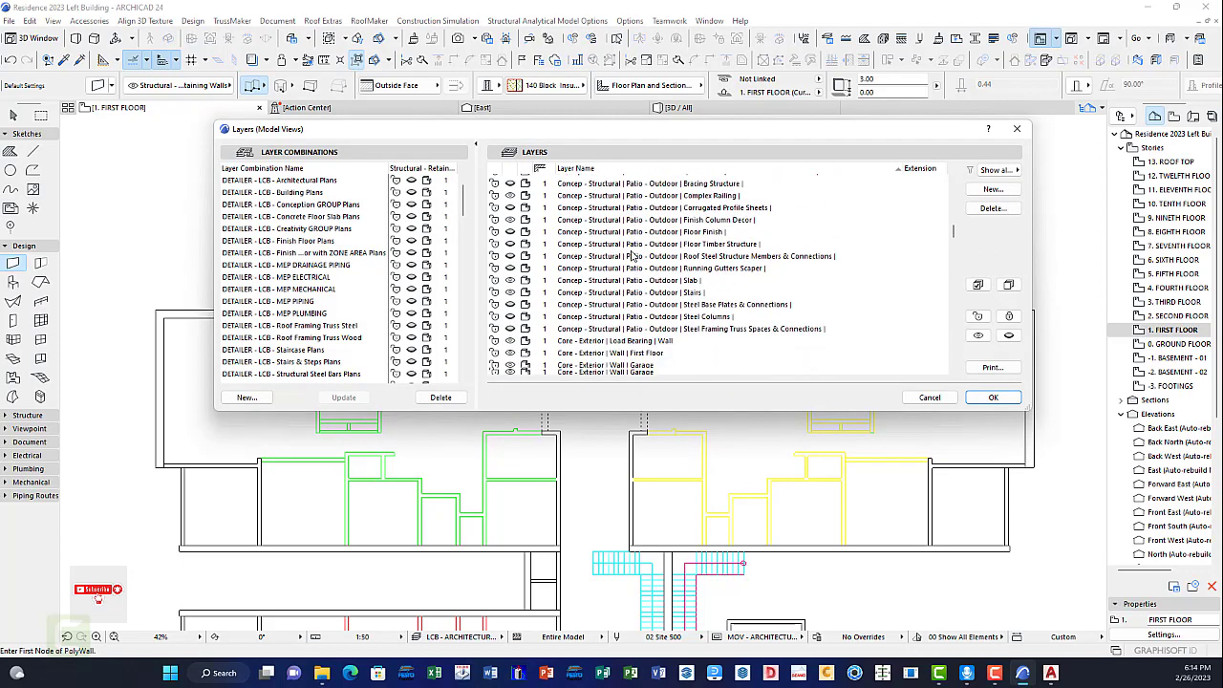
{"action": "scroll", "coordinate": [607, 269], "scroll_direction": "down", "scroll_amount": 1}
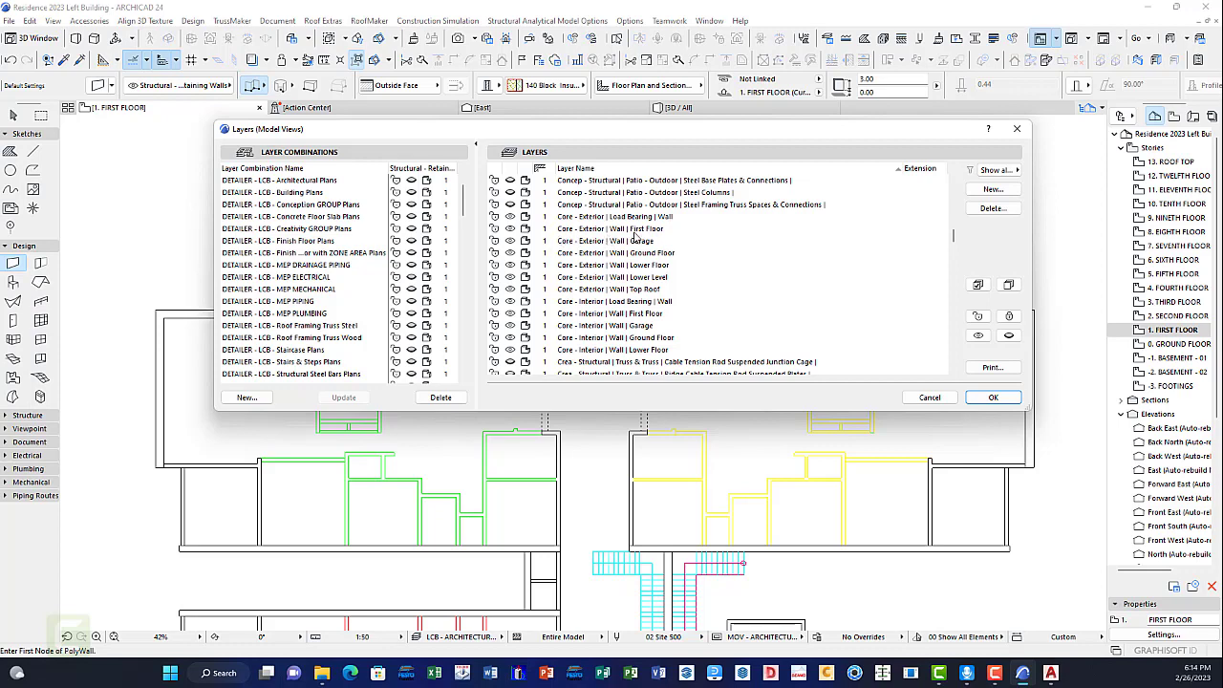
{"action": "left_click", "coordinate": [663, 228]}
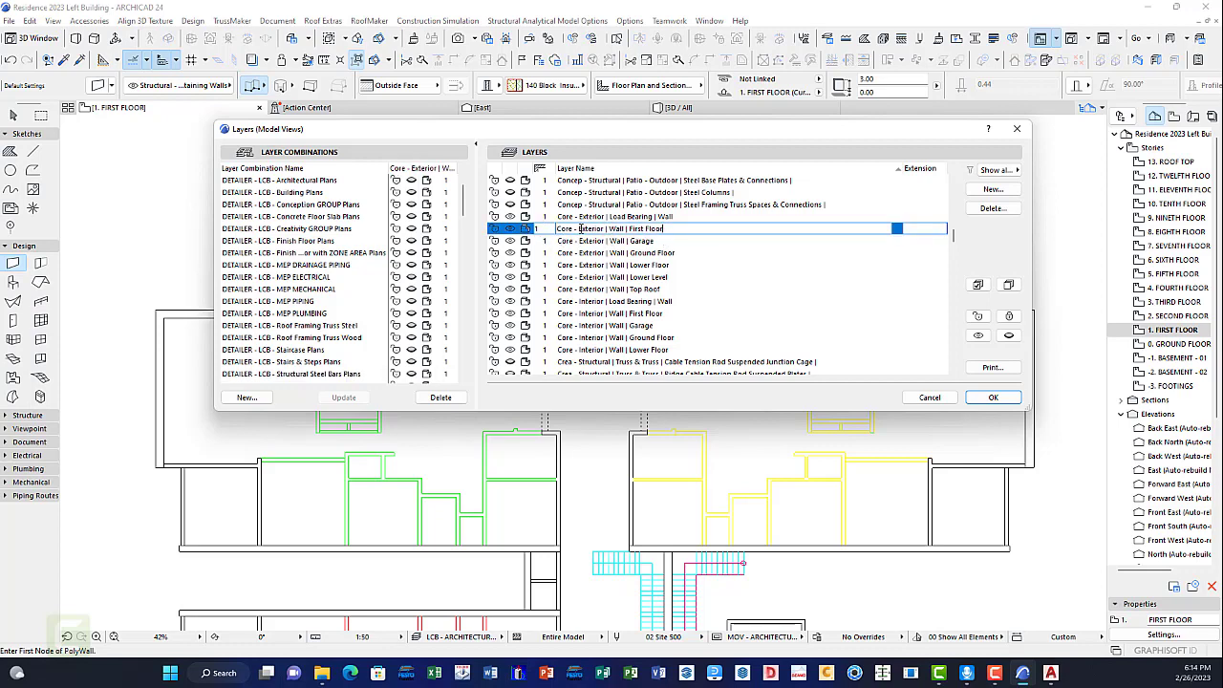
{"action": "scroll", "coordinate": [329, 272], "scroll_direction": "down", "scroll_amount": 5}
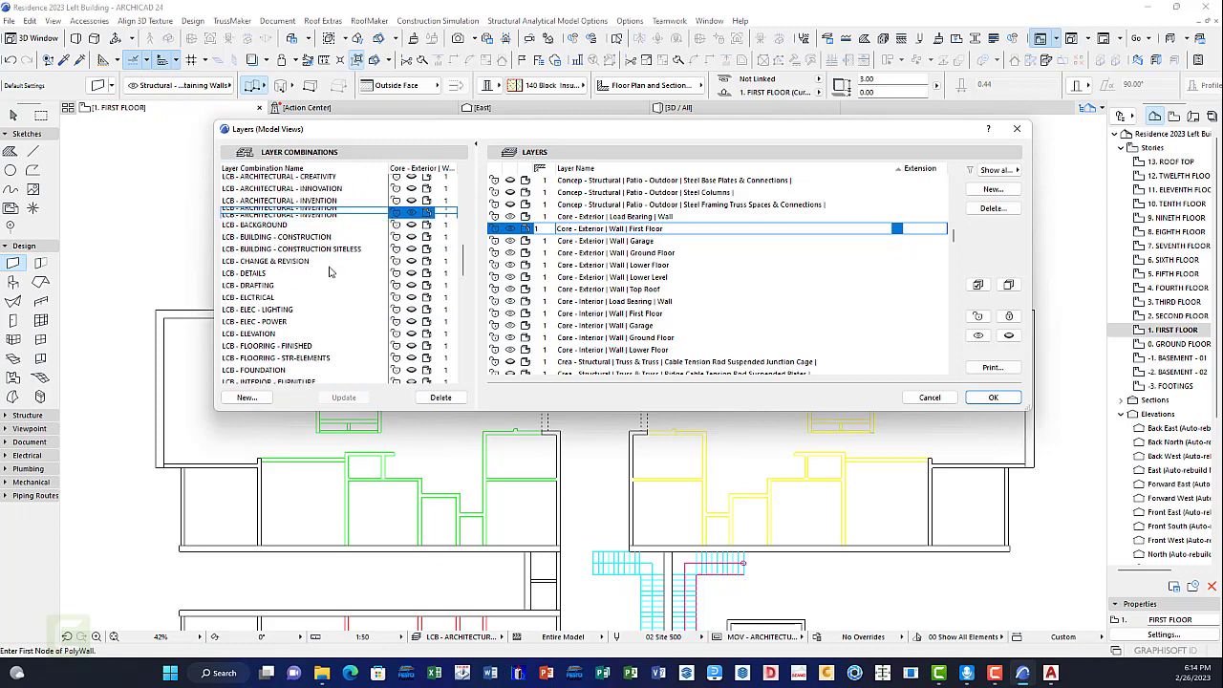
{"action": "scroll", "coordinate": [329, 272], "scroll_direction": "up", "scroll_amount": 2}
{"action": "scroll", "coordinate": [325, 287], "scroll_direction": "down", "scroll_amount": 1}
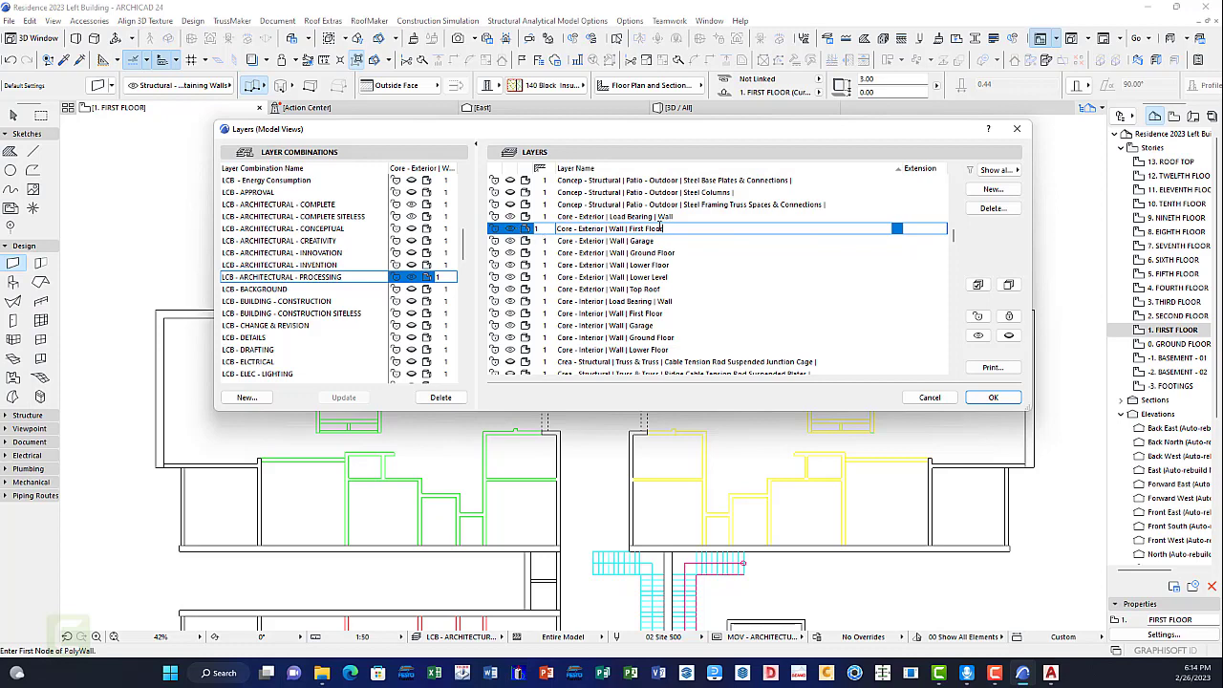
{"action": "left_click", "coordinate": [993, 398]}
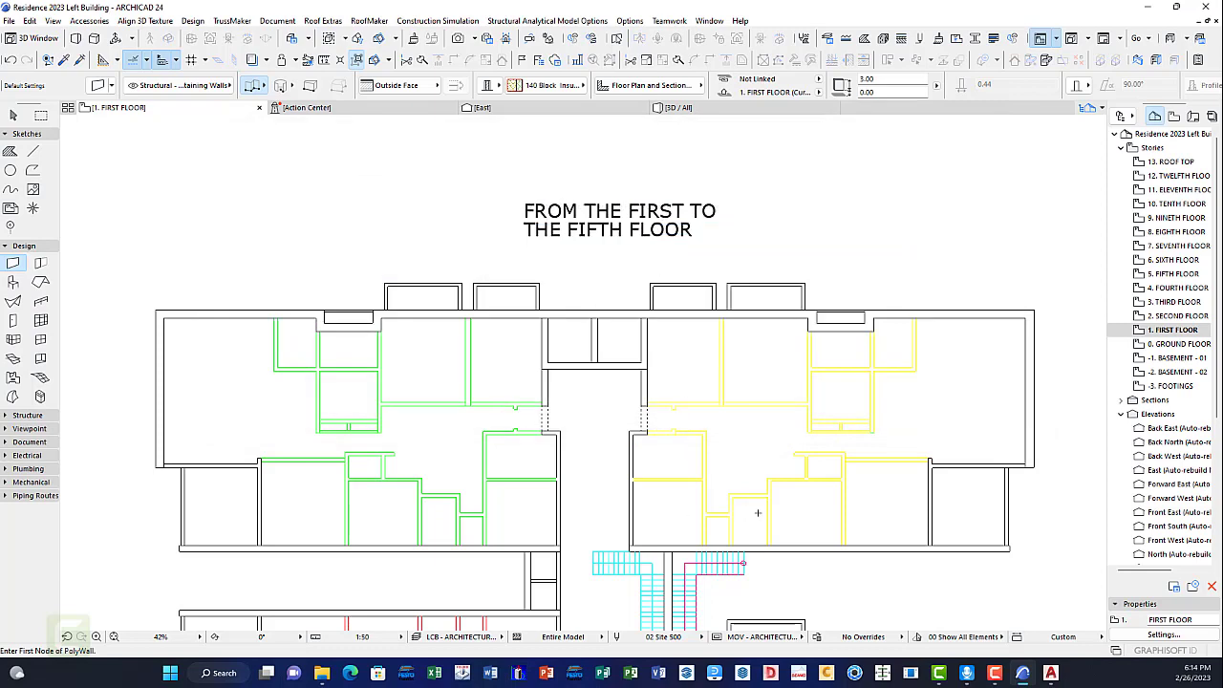
Step: Review the Graphic Overrides and Model View Options lists, leaving both unchanged
{"action": "left_click", "coordinate": [874, 637]}
{"action": "left_click", "coordinate": [874, 637]}
{"action": "left_click", "coordinate": [874, 637]}
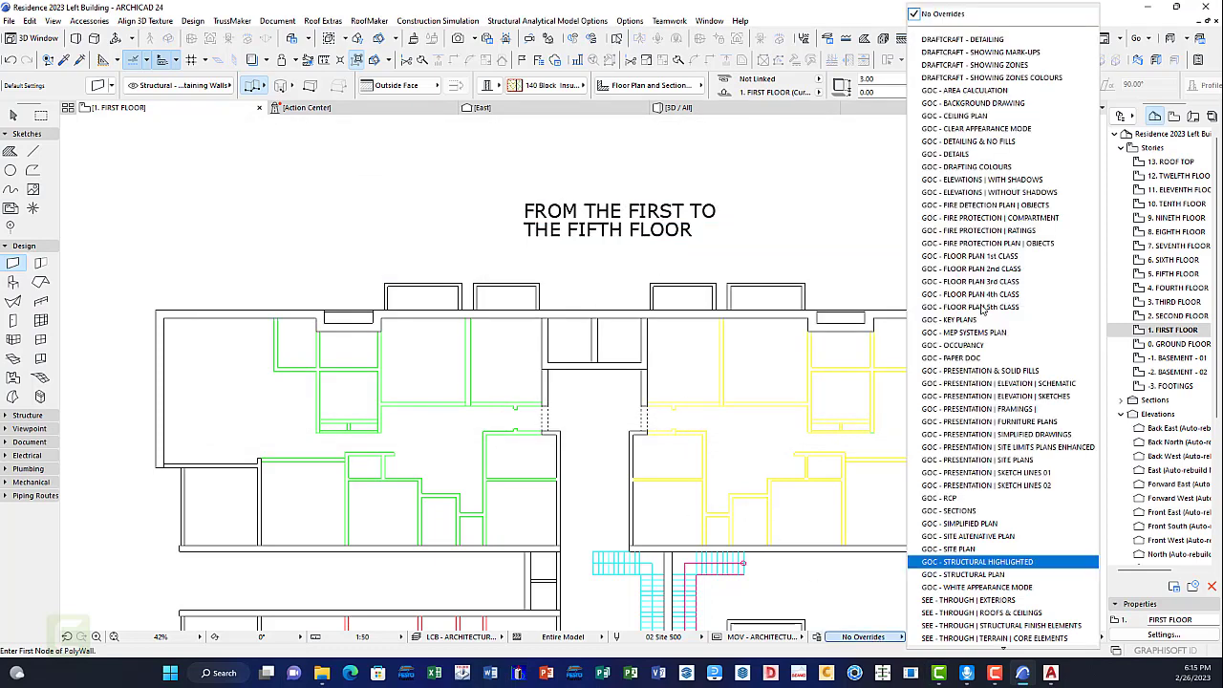
{"action": "left_click", "coordinate": [814, 239]}
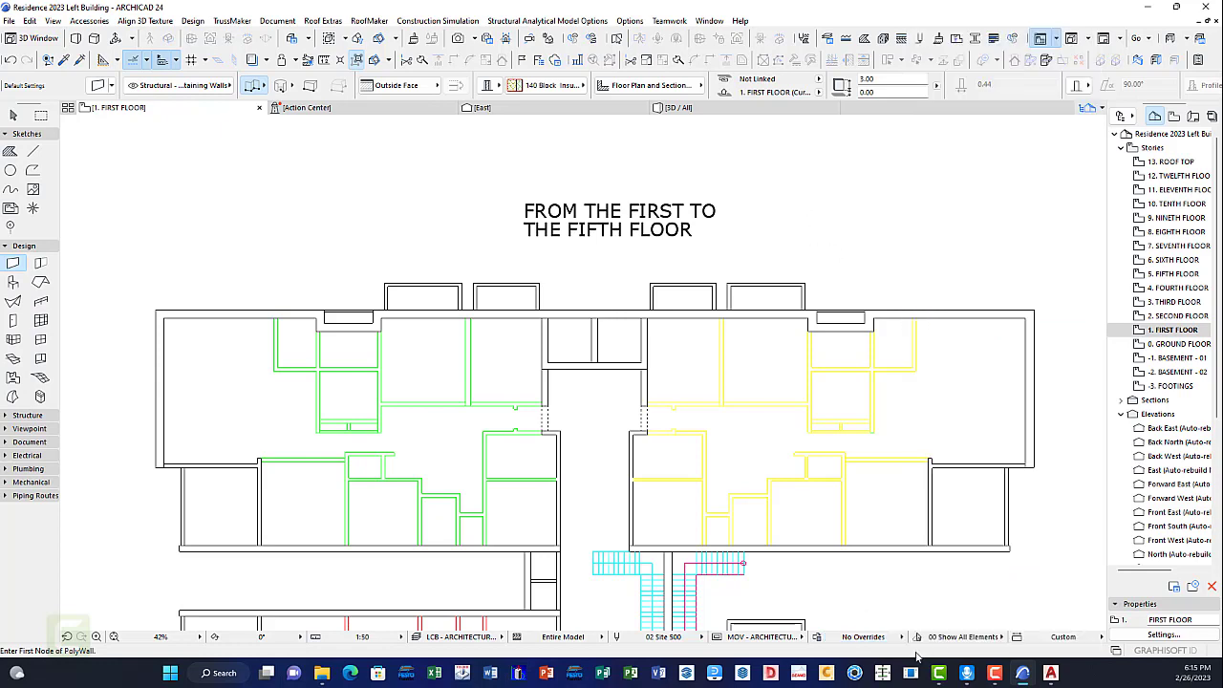
{"action": "left_click", "coordinate": [764, 638]}
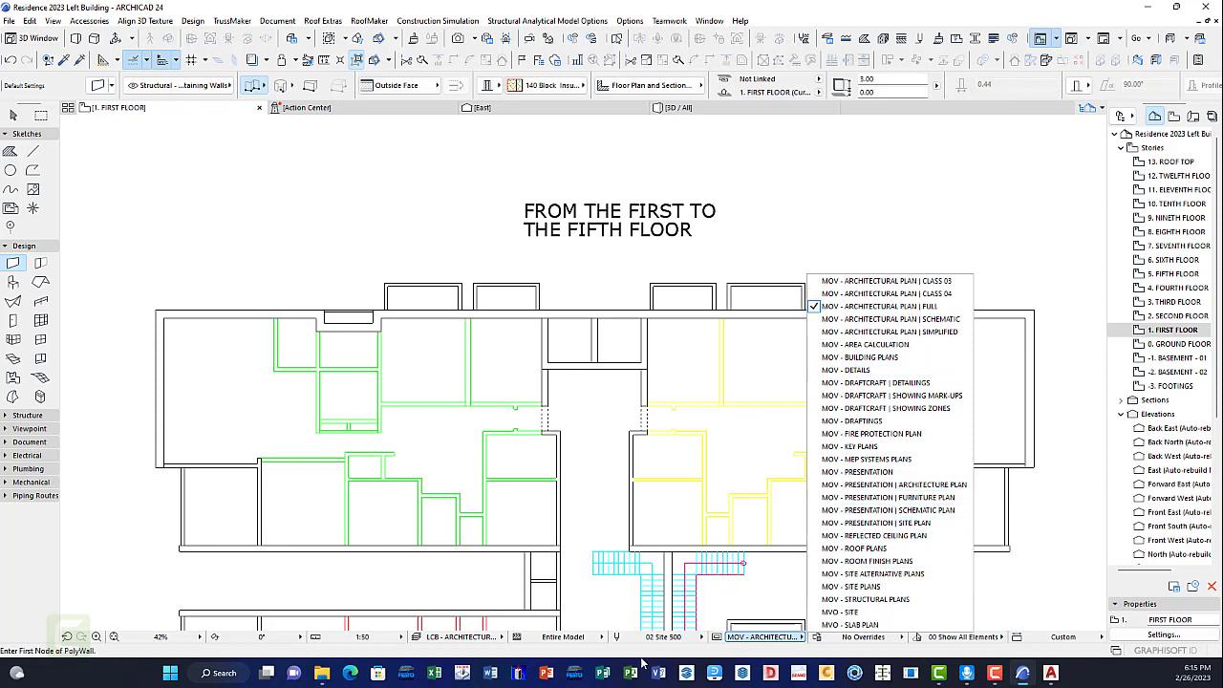
{"action": "left_click", "coordinate": [664, 641]}
Step: Change the plan's pen set from 02 Site 500 to 03 Architectural 100, leaving structure display unchanged
{"action": "left_click", "coordinate": [666, 639]}
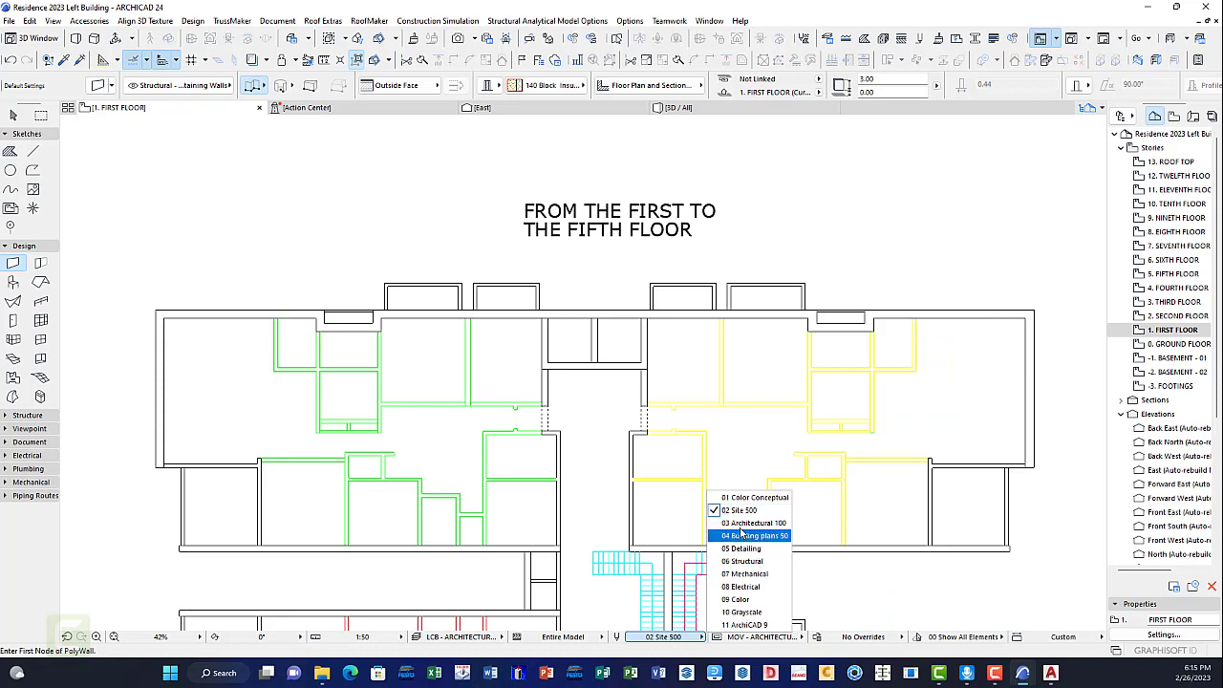
{"action": "left_click", "coordinate": [764, 525]}
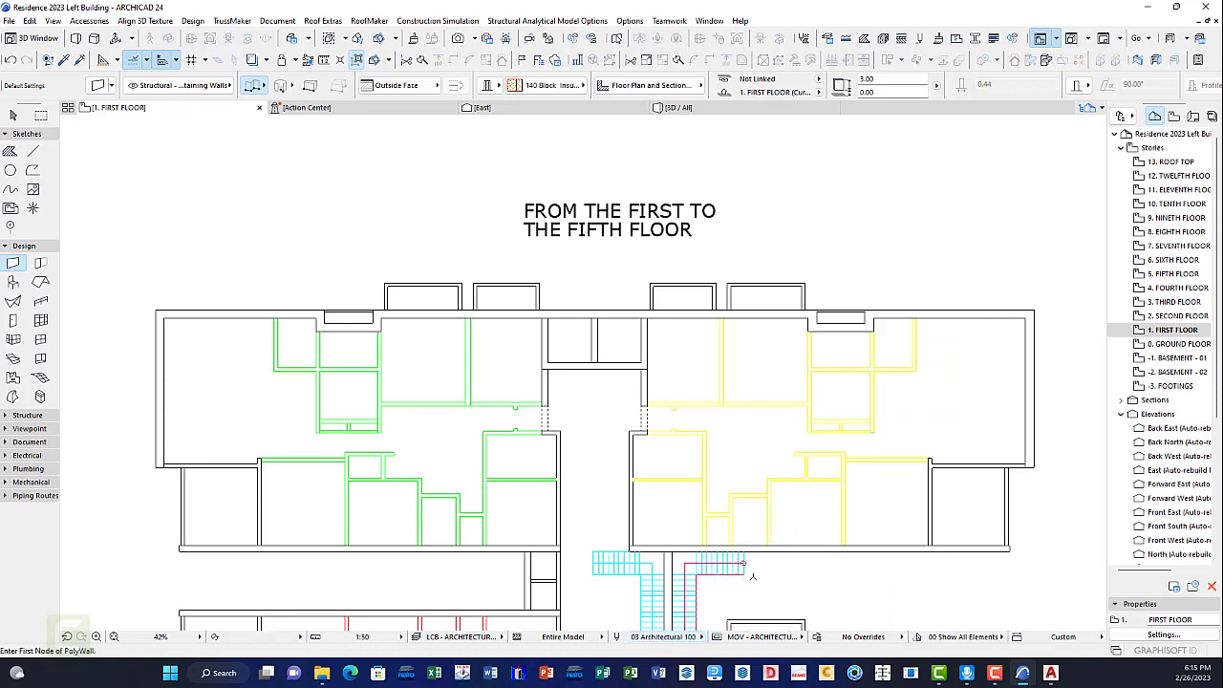
{"action": "left_click", "coordinate": [563, 637]}
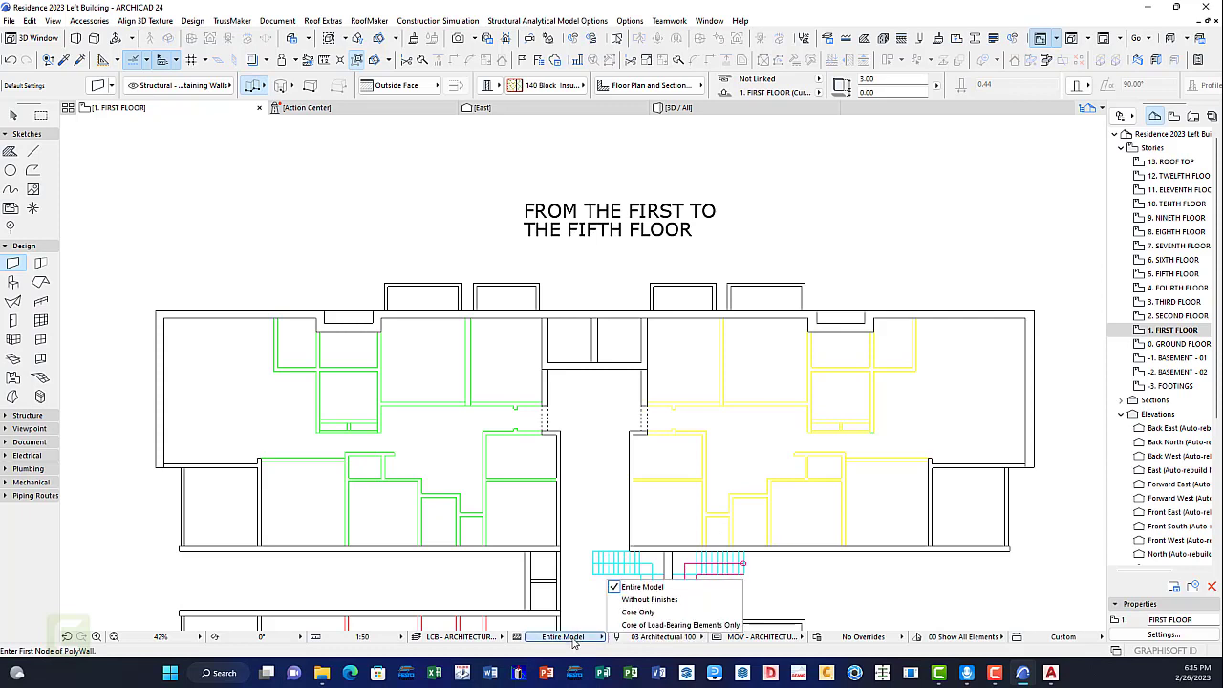
{"action": "left_click", "coordinate": [573, 643]}
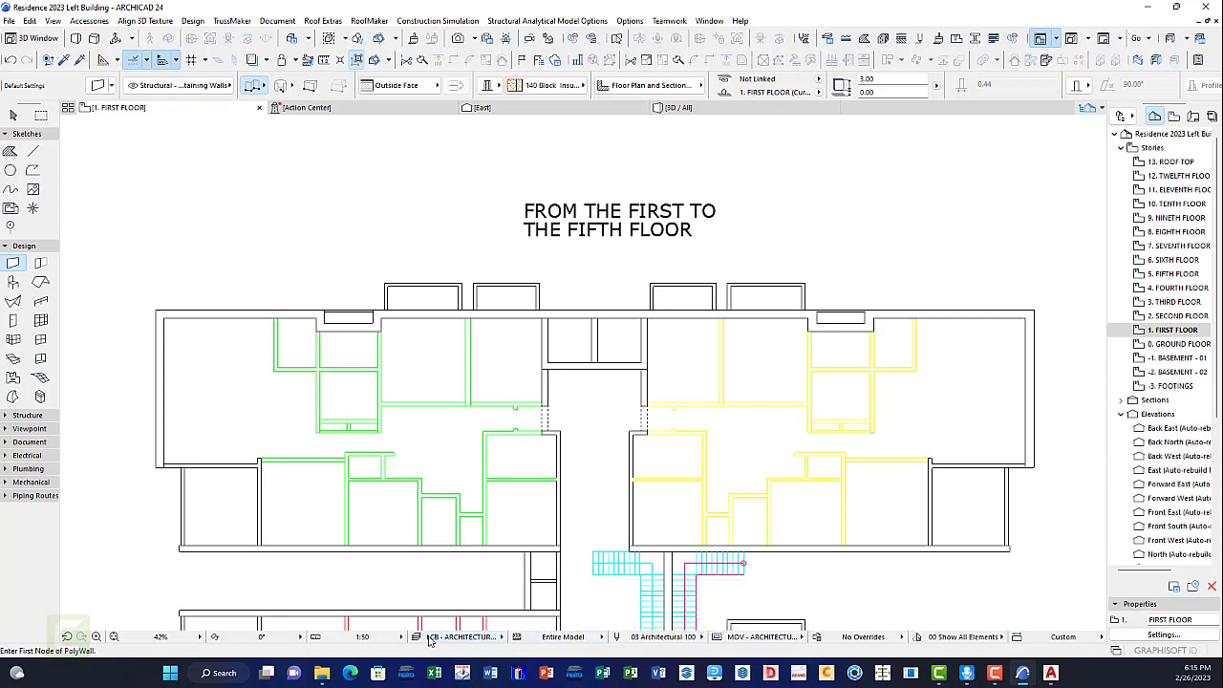
{"action": "left_click", "coordinate": [480, 638]}
Step: Zoom into the upper-left block and set the Info Box wall layer to Core - Exterior | Wall | First Floor
{"action": "left_click", "coordinate": [481, 638]}
{"action": "scroll", "coordinate": [740, 394], "scroll_direction": "down", "scroll_amount": 4}
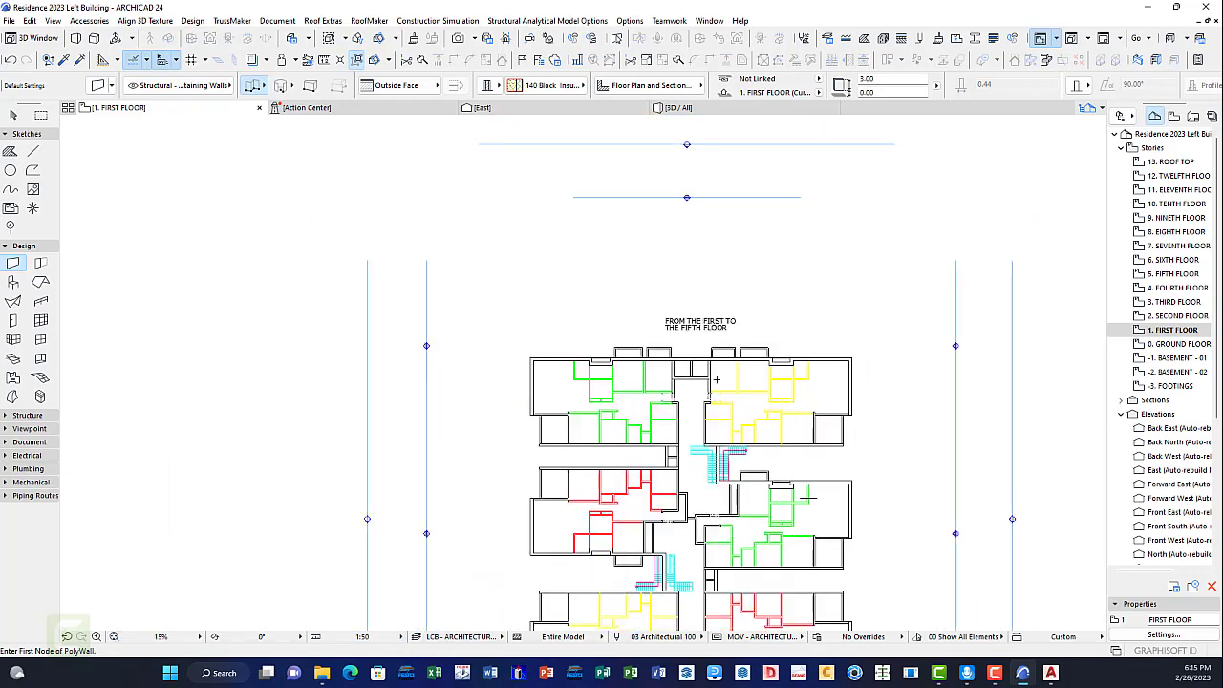
{"action": "scroll", "coordinate": [707, 420], "scroll_direction": "up", "scroll_amount": 4}
{"action": "scroll", "coordinate": [668, 445], "scroll_direction": "down", "scroll_amount": 2}
{"action": "scroll", "coordinate": [538, 346], "scroll_direction": "up", "scroll_amount": 6}
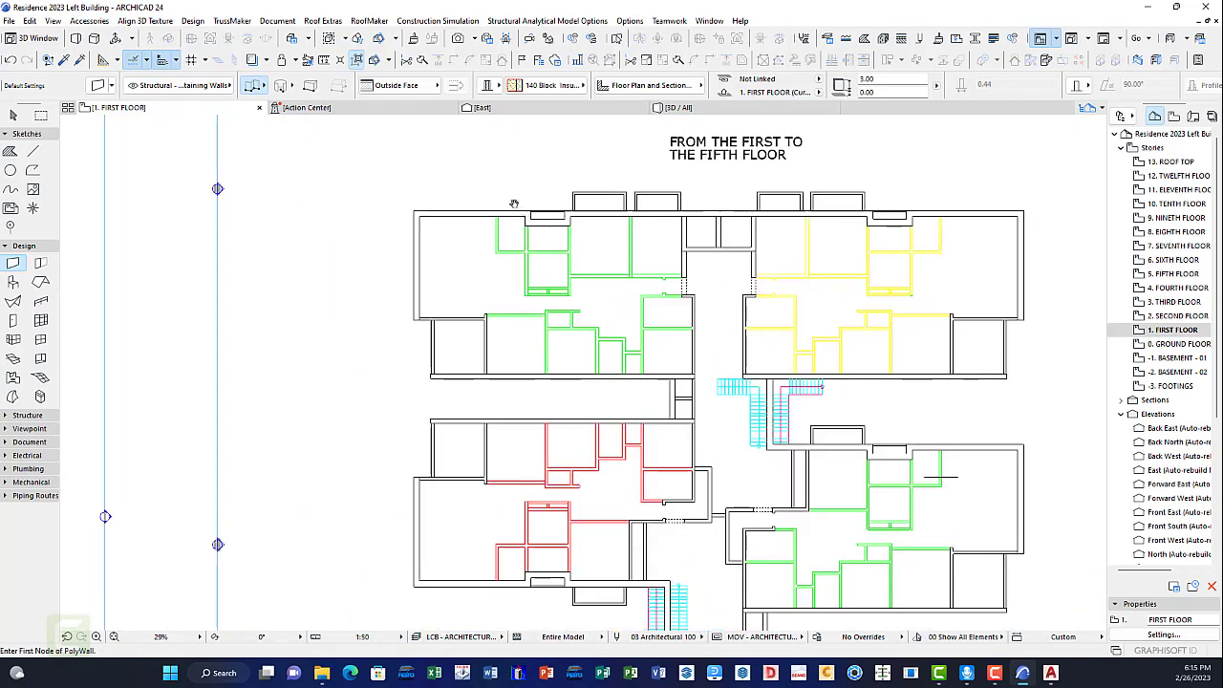
{"action": "left_click", "coordinate": [188, 85]}
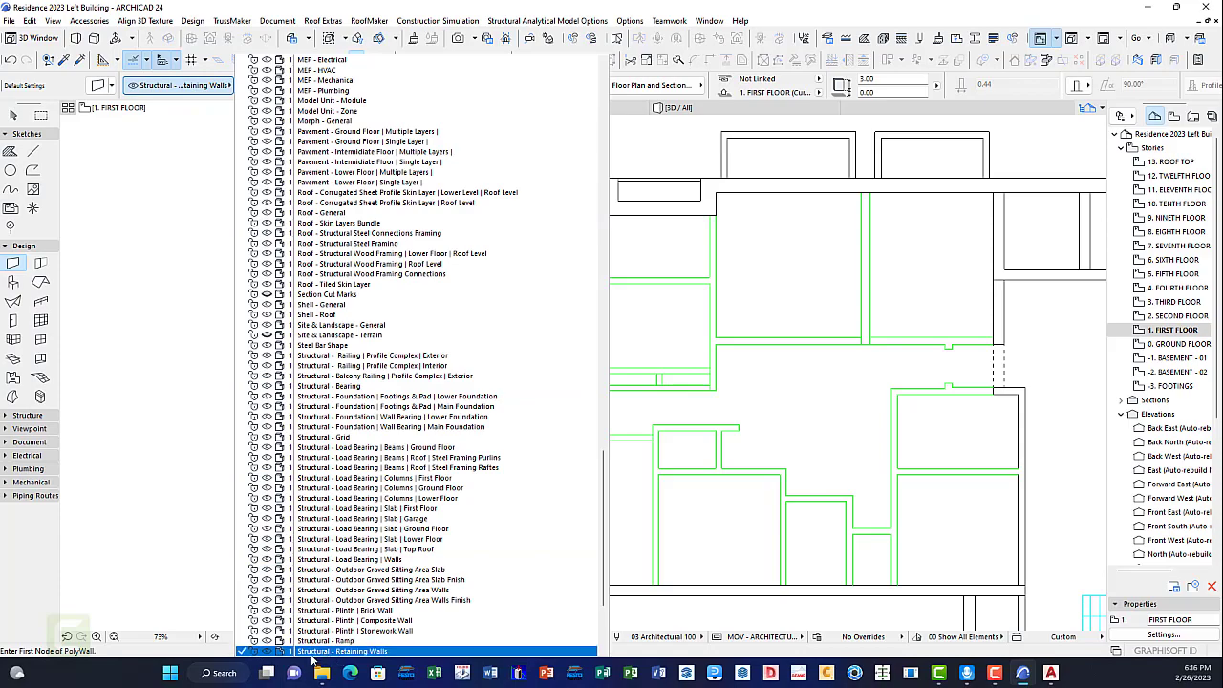
{"action": "scroll", "coordinate": [377, 258], "scroll_direction": "up", "scroll_amount": 12}
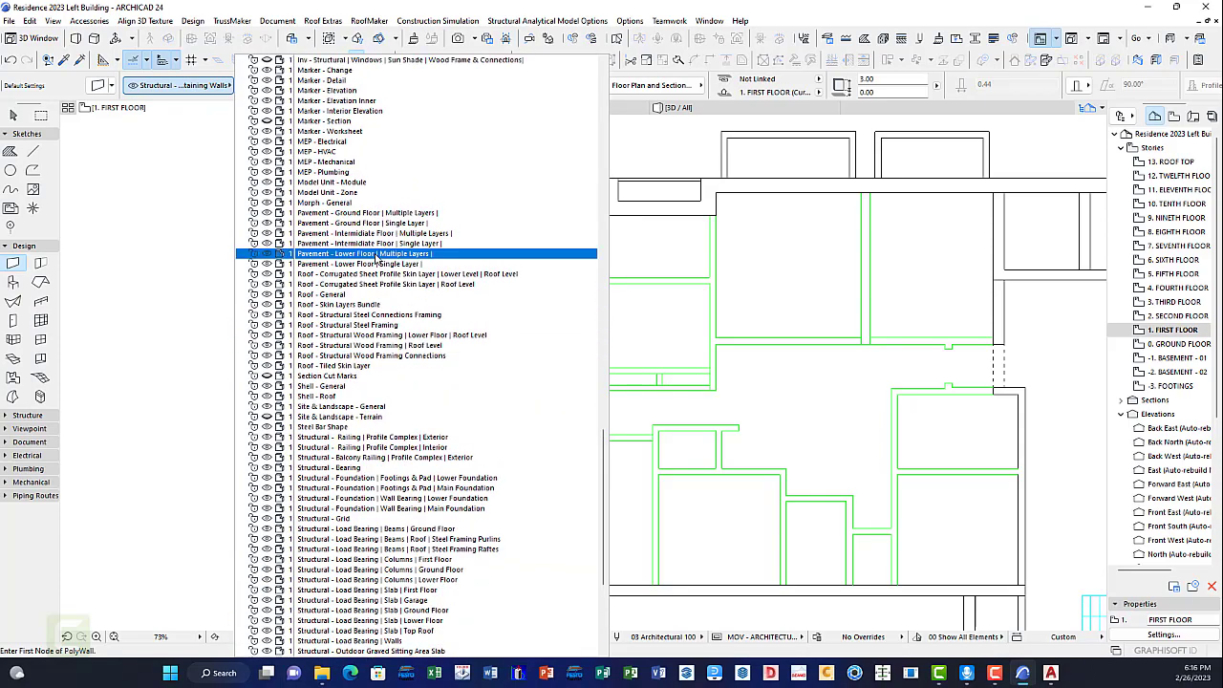
{"action": "scroll", "coordinate": [377, 258], "scroll_direction": "up", "scroll_amount": 15}
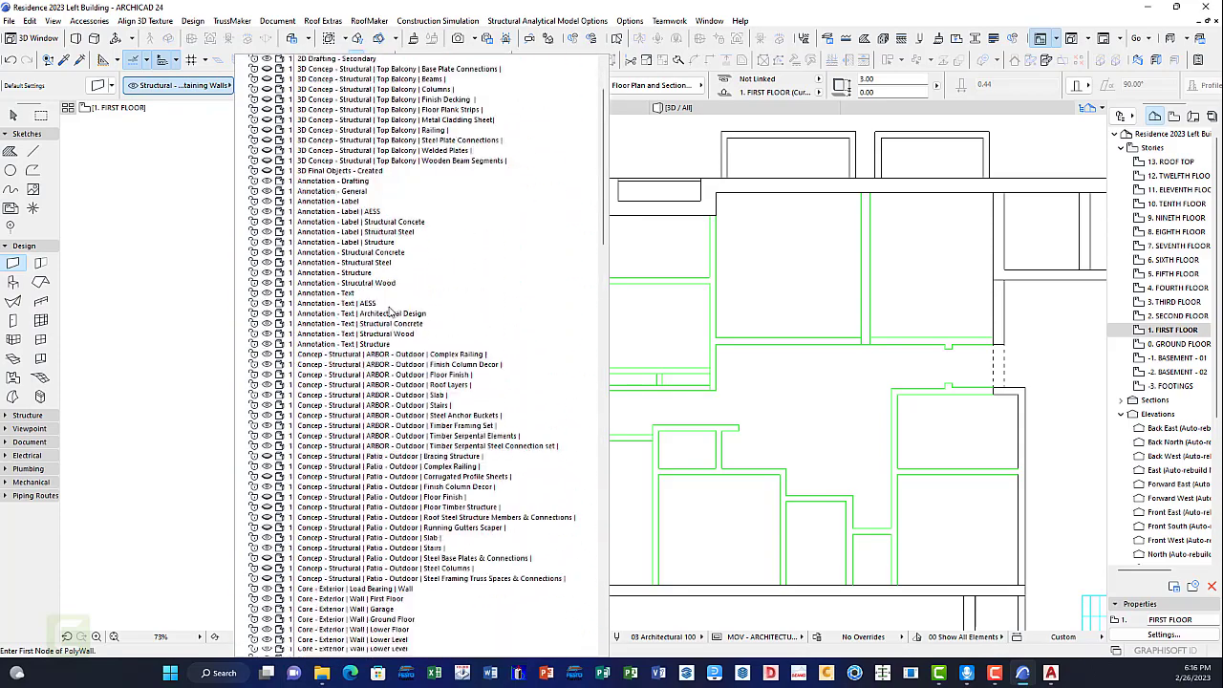
{"action": "scroll", "coordinate": [392, 328], "scroll_direction": "down", "scroll_amount": 4}
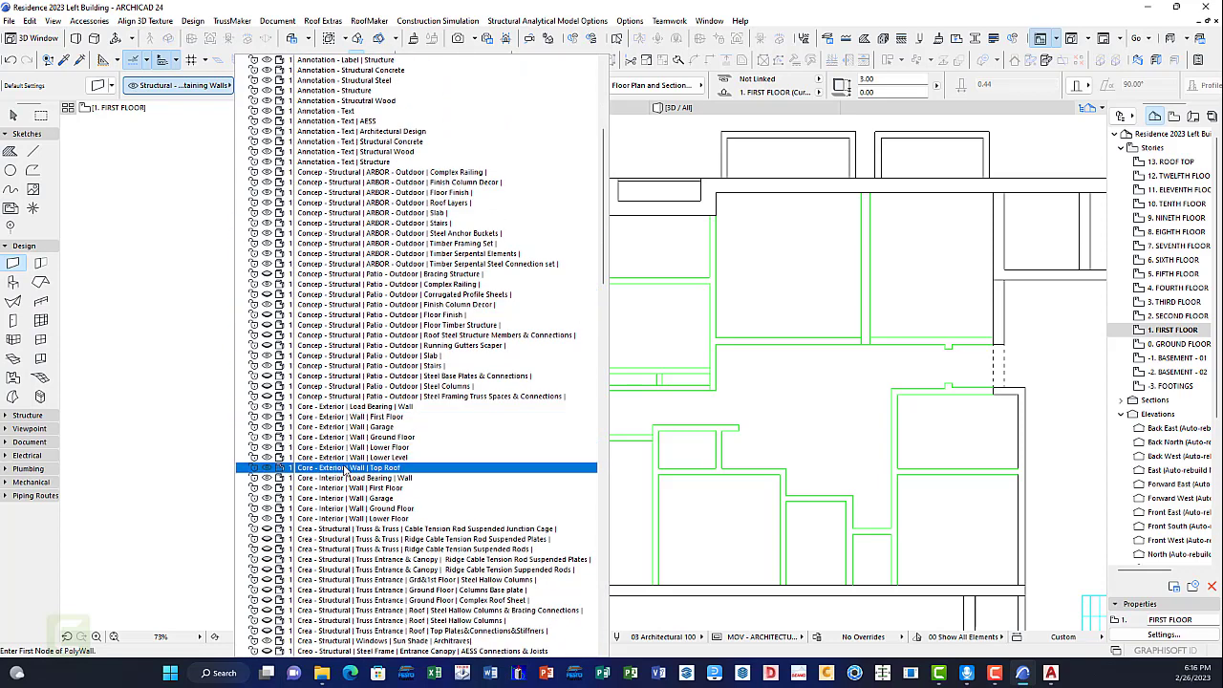
{"action": "left_click", "coordinate": [373, 420]}
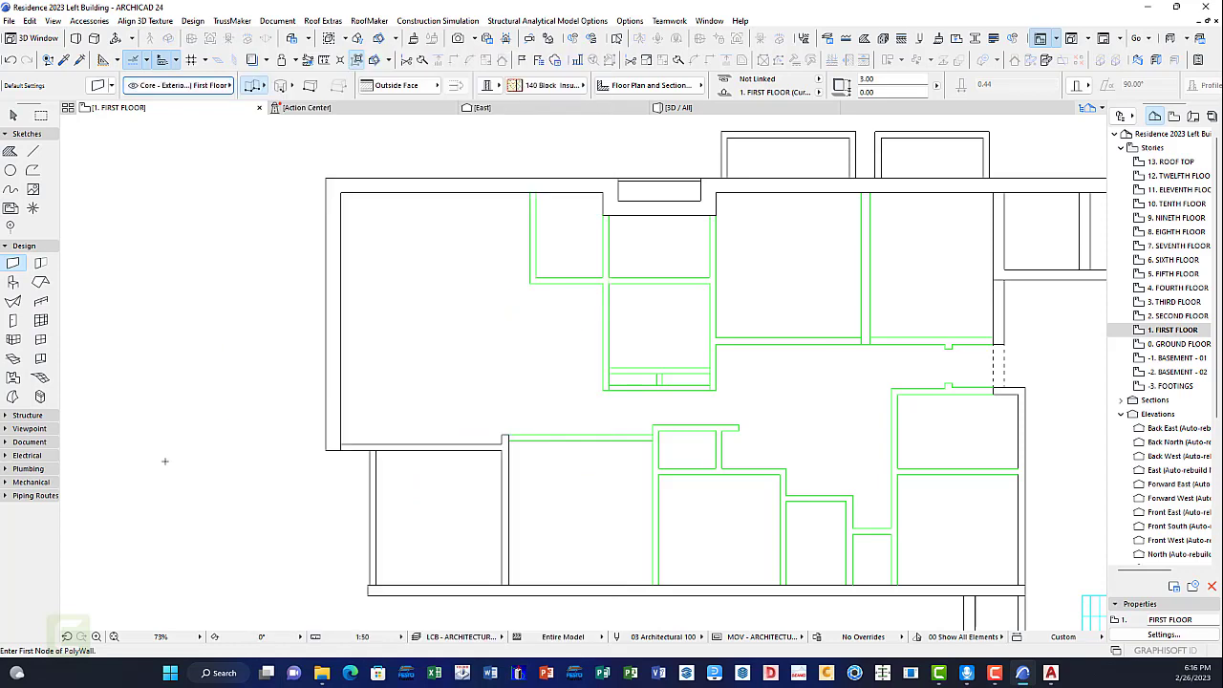
{"action": "scroll", "coordinate": [475, 212], "scroll_direction": "right", "scroll_amount": 2}
{"action": "scroll", "coordinate": [497, 230], "scroll_direction": "up", "scroll_amount": 1}
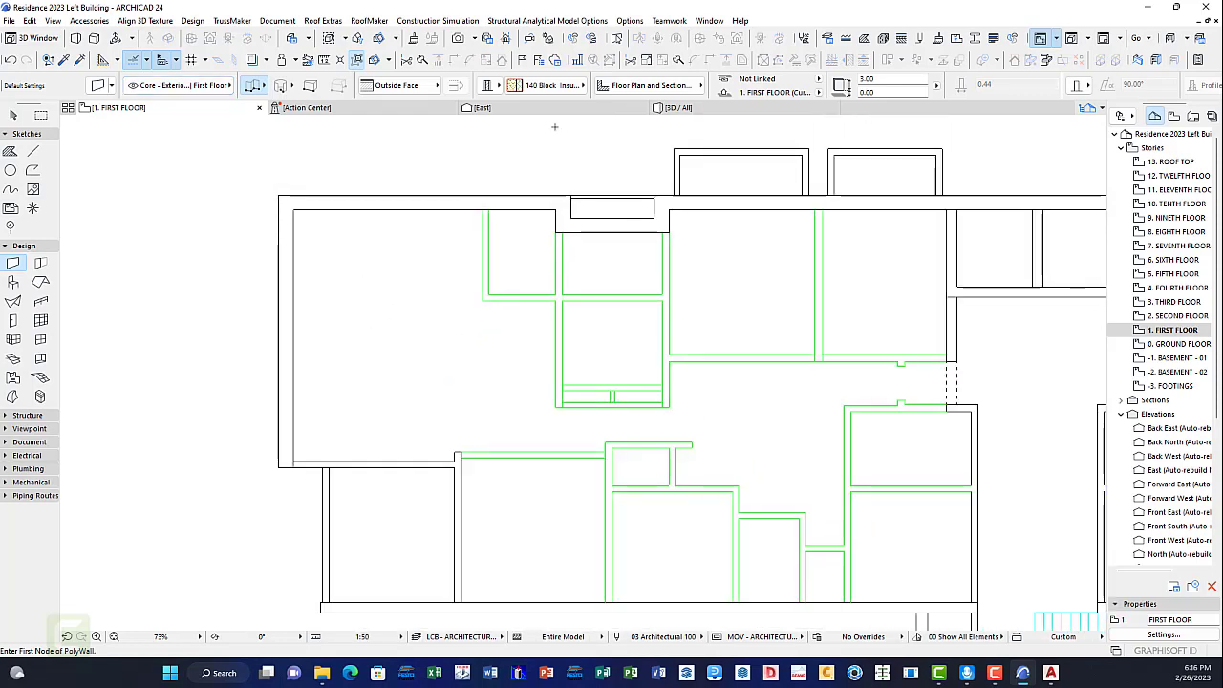